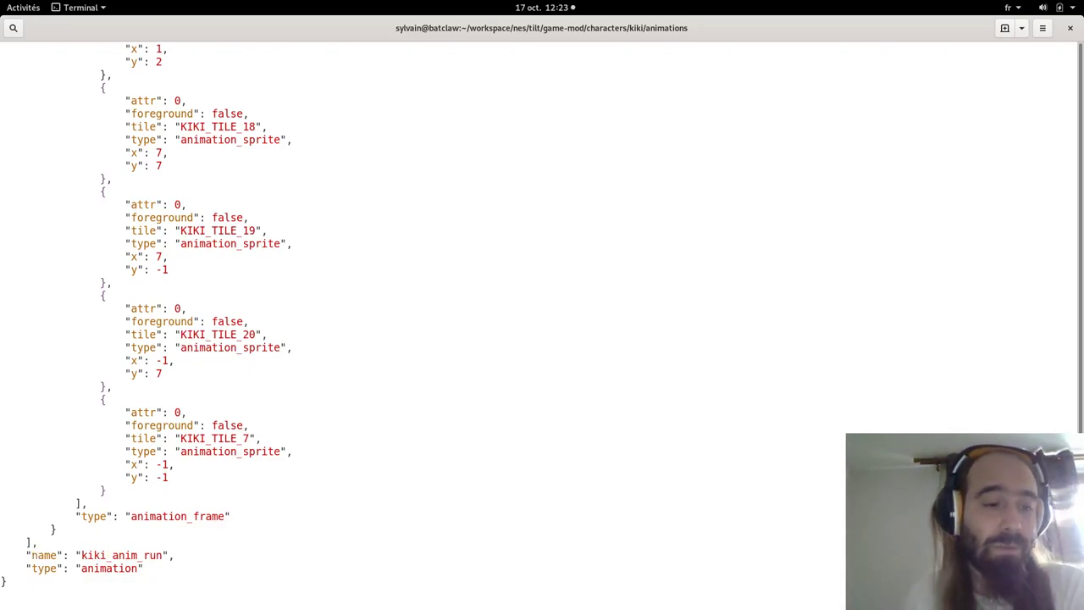
# Quit Vim to close kiki_anim_run.json and return to the shell prompt
pyautogui.press('Left')
pyautogui.press('Left')
pyautogui.press('Right')
pyautogui.press('Right')
pyautogui.press('Right')
pyautogui.press('Right')
pyautogui.press('Right')
pyautogui.press('Right')
pyautogui.press('Right')
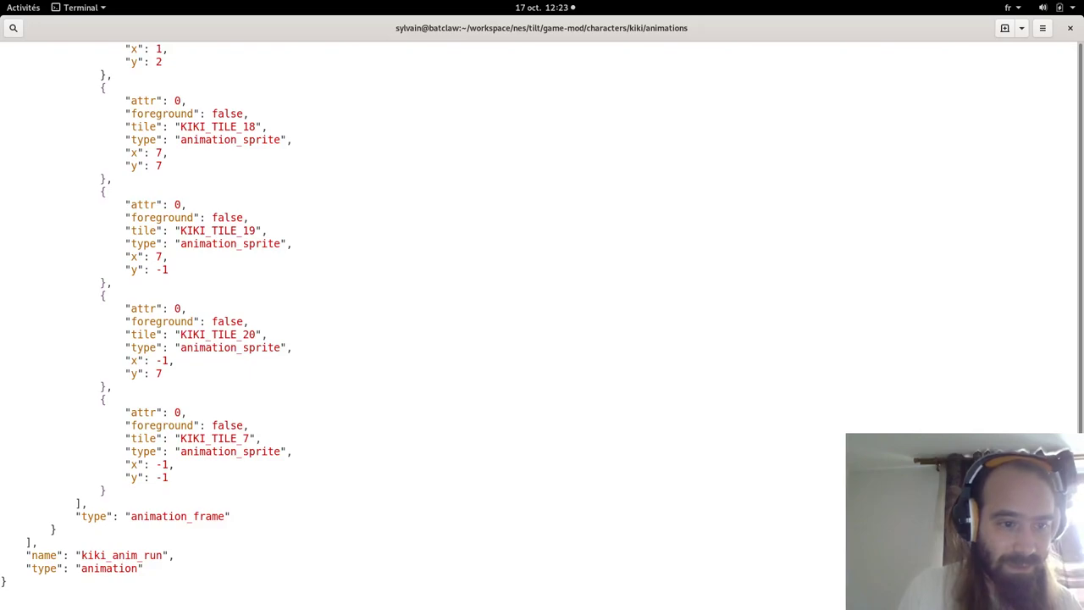
pyautogui.press('Down')
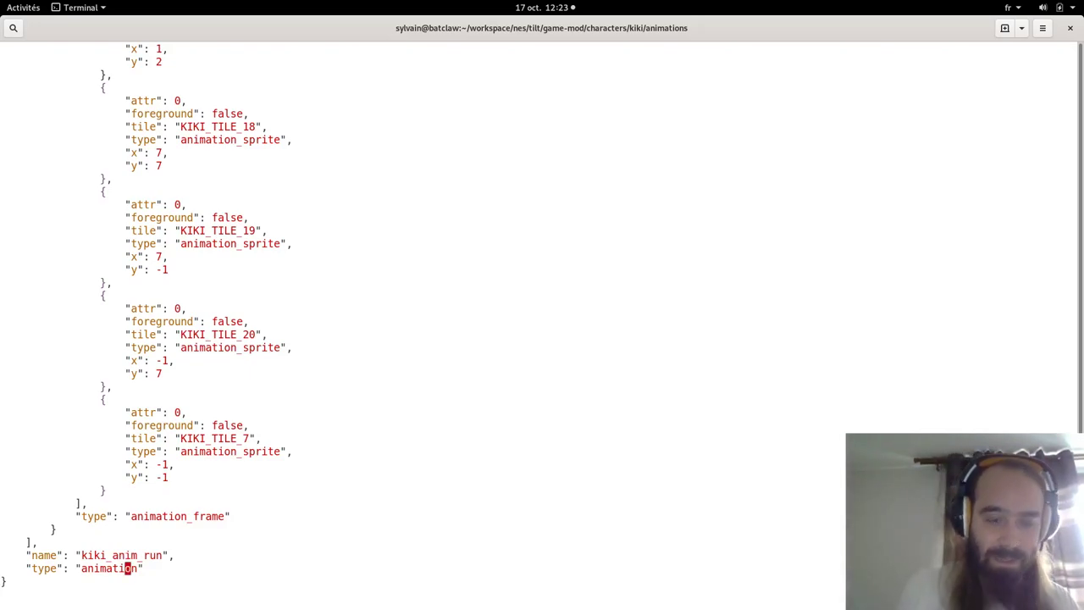
pyautogui.write(':q')
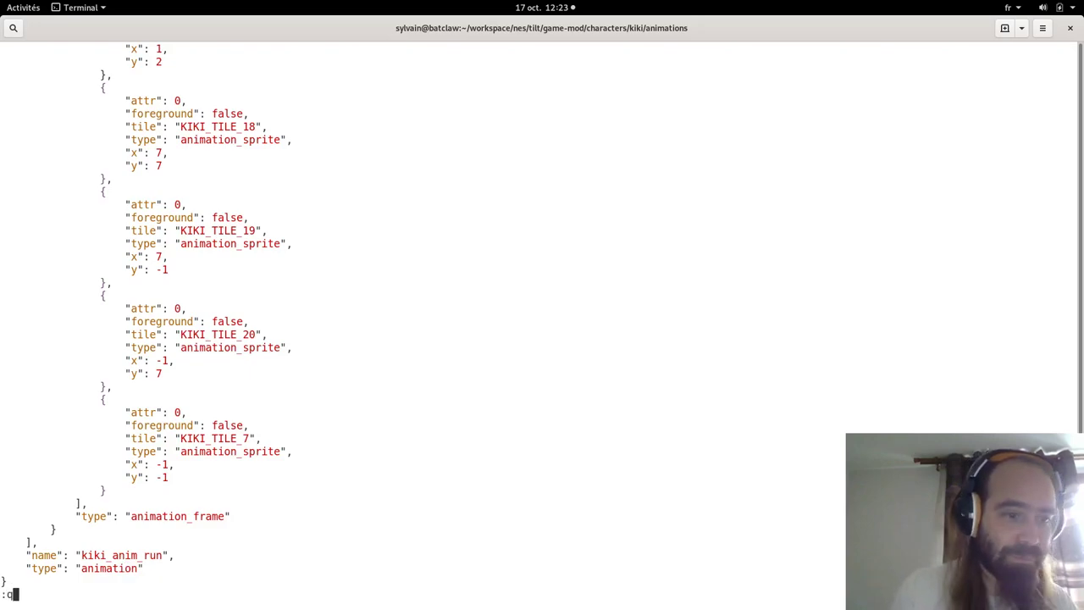
pyautogui.press('Return')
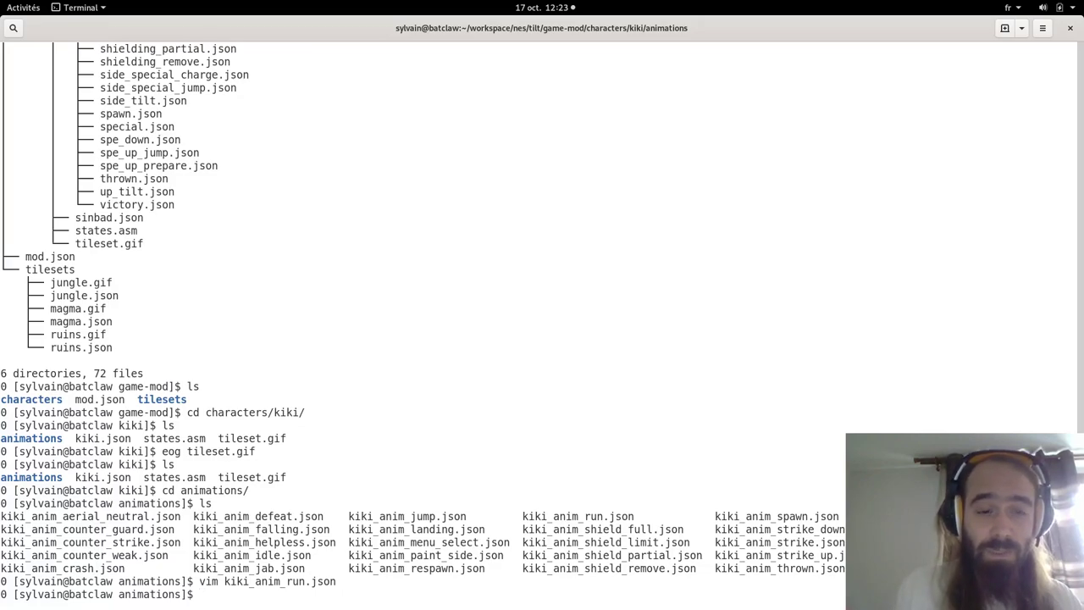
# Reopen kiki_anim_run.json in Vim and go to the tile entry of the first frame's first sprite
pyautogui.press('Up')
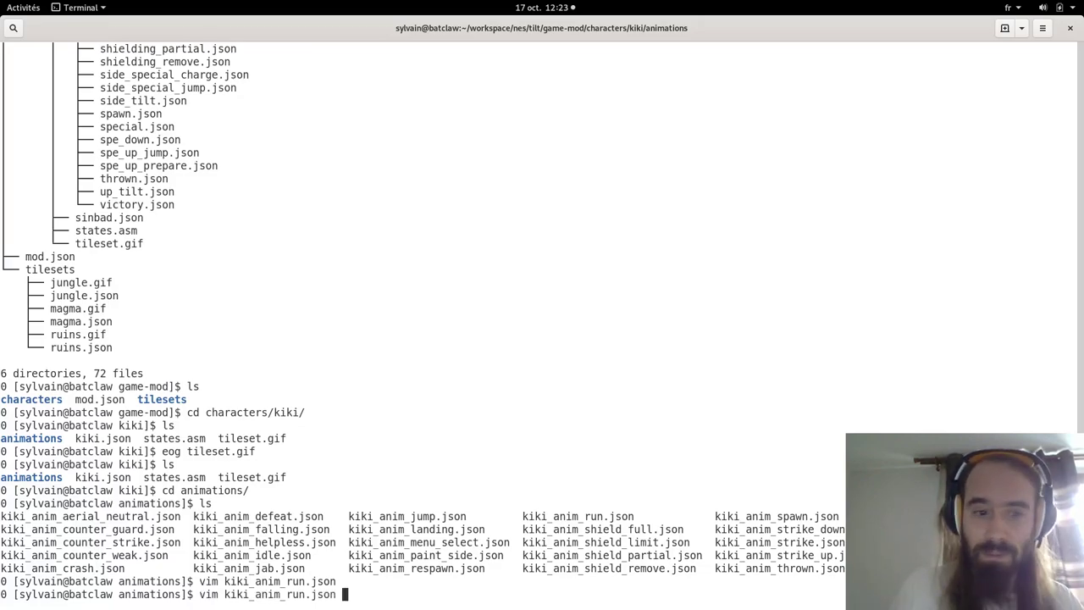
pyautogui.press('Return')
pyautogui.press('j')
pyautogui.press('j')
pyautogui.press('j')
pyautogui.press('j')
pyautogui.press('j')
pyautogui.press('j')
pyautogui.press('j')
pyautogui.press('j')
pyautogui.press('j')
pyautogui.press('j')
pyautogui.press('j')
pyautogui.press('j')
pyautogui.press('j')
pyautogui.press('j')
pyautogui.press('j')
pyautogui.press('j')
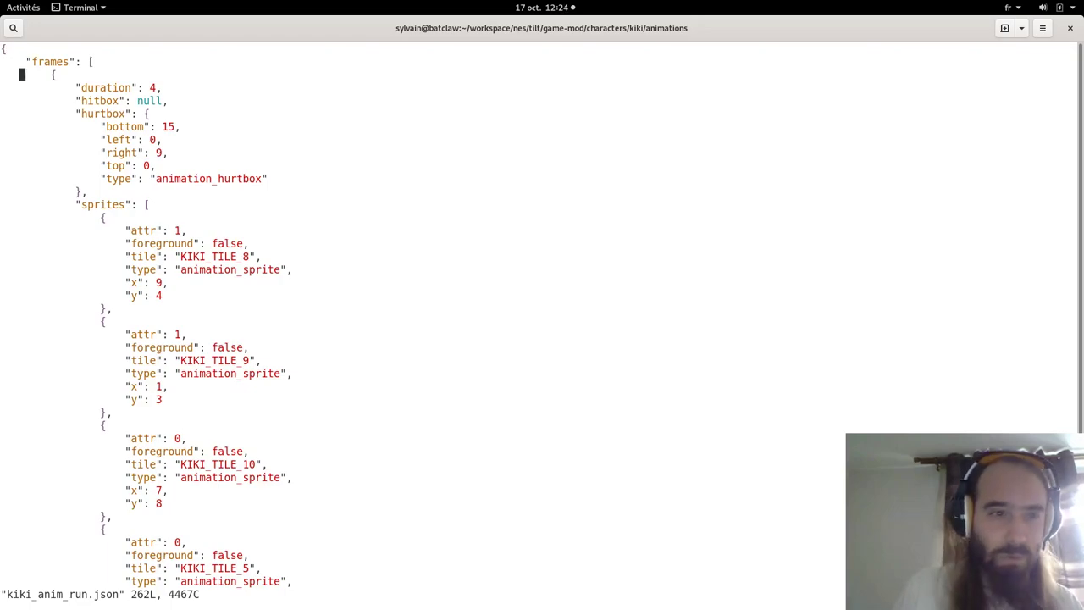
pyautogui.press('l')
pyautogui.press('l')
pyautogui.press('l')
pyautogui.press('l')
pyautogui.press('l')
pyautogui.press('l')
pyautogui.press('l')
pyautogui.press('l')
pyautogui.press('l')
pyautogui.press('l')
pyautogui.press('l')
pyautogui.press('l')
pyautogui.press('l')
pyautogui.press('l')
pyautogui.press('l')
pyautogui.press('l')
pyautogui.press('l')
pyautogui.press('l')
pyautogui.press('l')
pyautogui.press('l')
pyautogui.press('l')
pyautogui.press('l')
pyautogui.press('l')
pyautogui.press('l')
pyautogui.press('l')
pyautogui.press('l')
pyautogui.press('l')
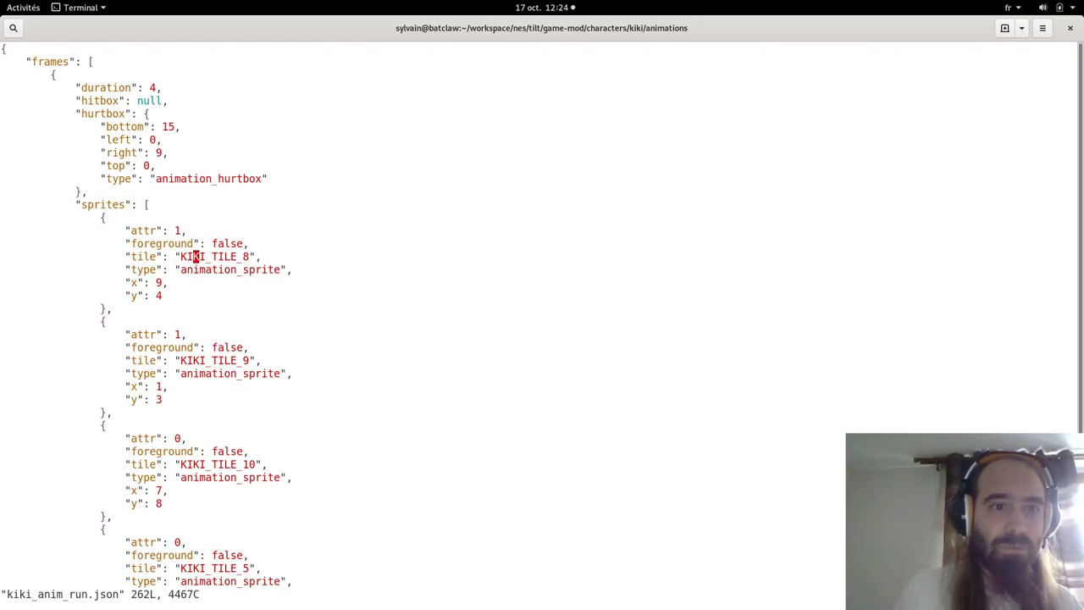
# Examine the remaining sprite entries of the first frame in kiki_anim_run.json and quit Vim
pyautogui.press('j')
pyautogui.press('j')
pyautogui.press('j')
pyautogui.press('j')
pyautogui.press('j')
pyautogui.press('j')
pyautogui.press('j')
pyautogui.press('j')
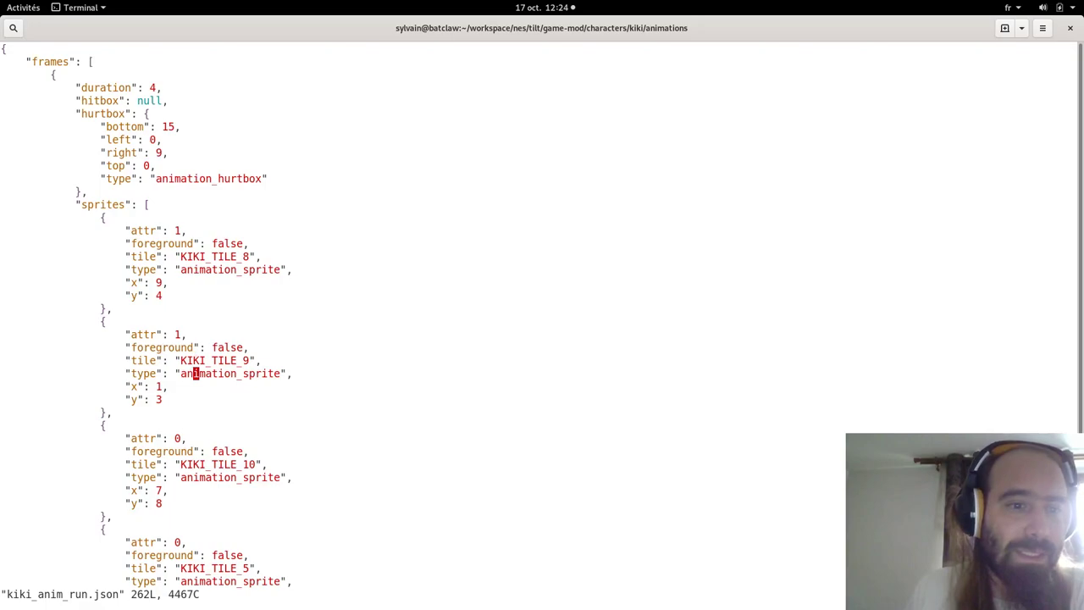
pyautogui.press('j')
pyautogui.press('j')
pyautogui.press('j')
pyautogui.press('j')
pyautogui.press('j')
pyautogui.press('j')
pyautogui.press('j')
pyautogui.press('j')
pyautogui.press('j')
pyautogui.press('j')
pyautogui.press('j')
pyautogui.press('j')
pyautogui.press('j')
pyautogui.press('j')
pyautogui.press('j')
pyautogui.press('j')
pyautogui.press('j')
pyautogui.press('j')
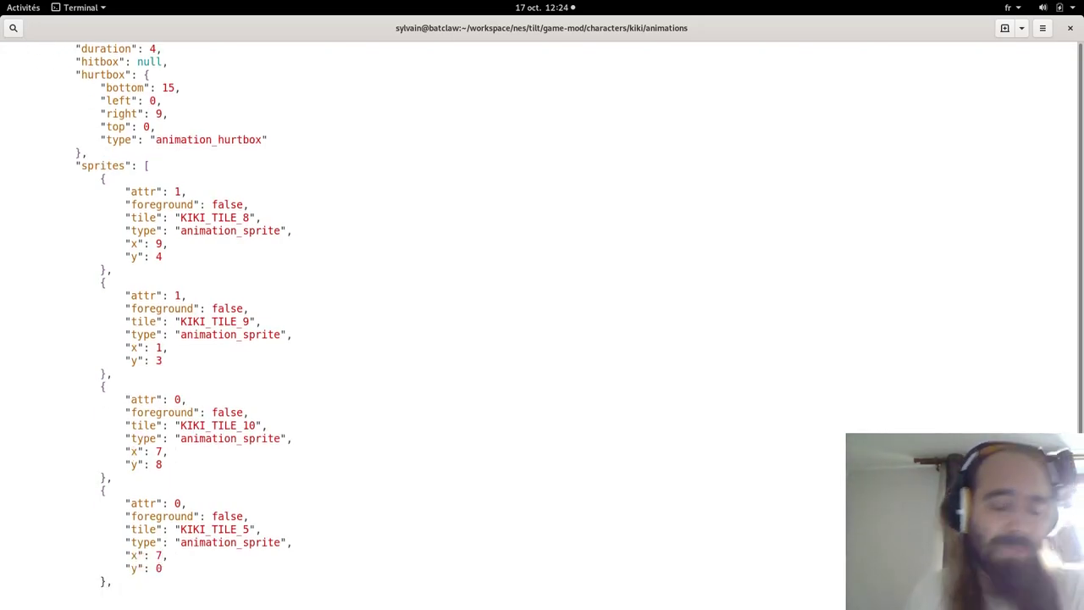
pyautogui.write(':q')
pyautogui.press('Return')
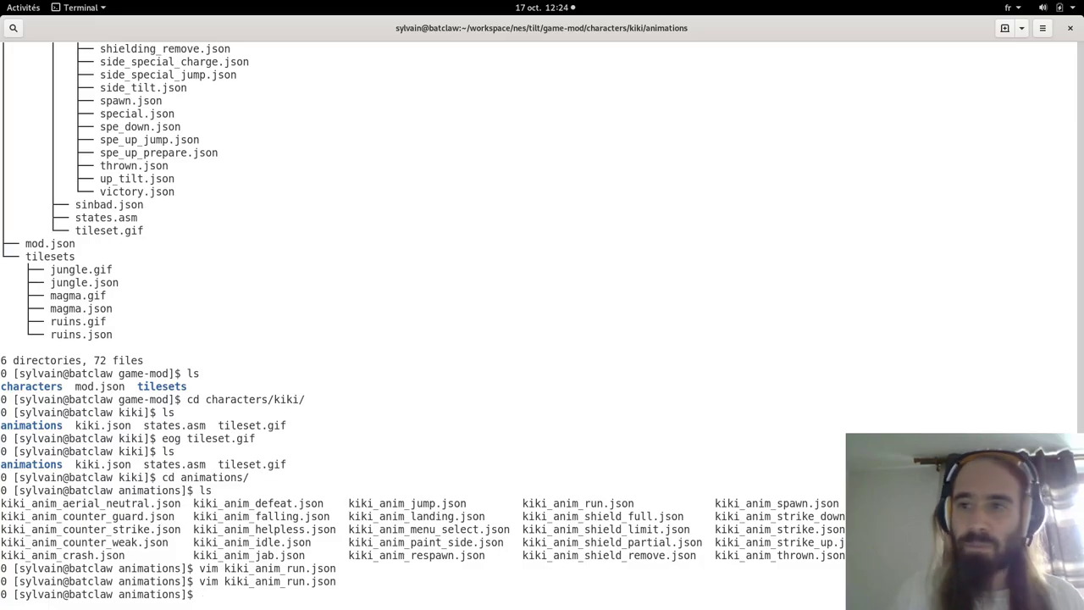
# Switch to the kiki_anims_border.xcf image in GIMP and select the anims layer group
pyautogui.press('super')
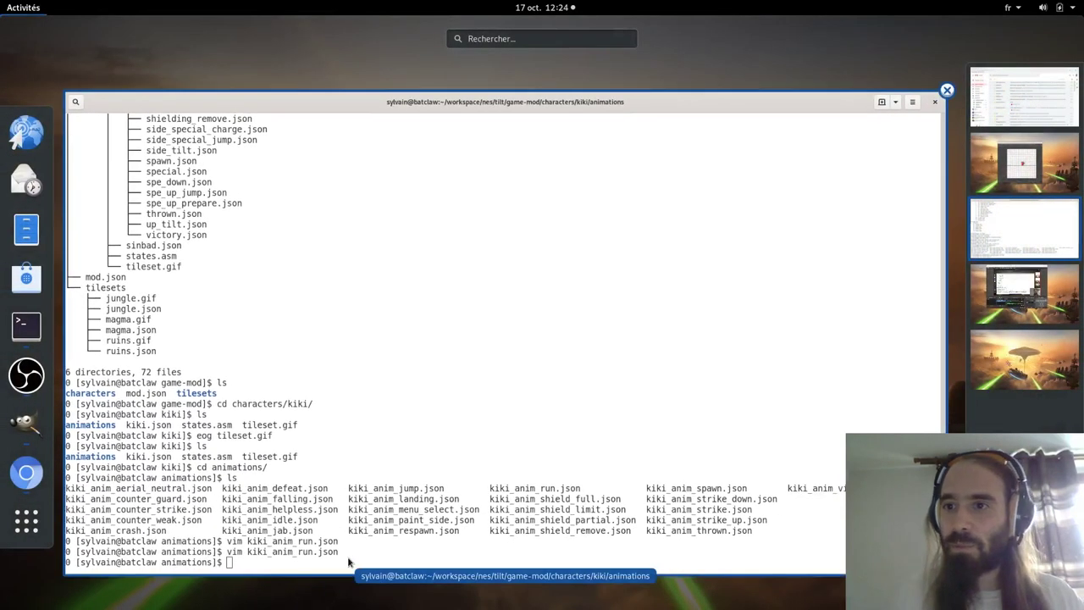
pyautogui.scroll(-1, 347, 561)
pyautogui.press('super')
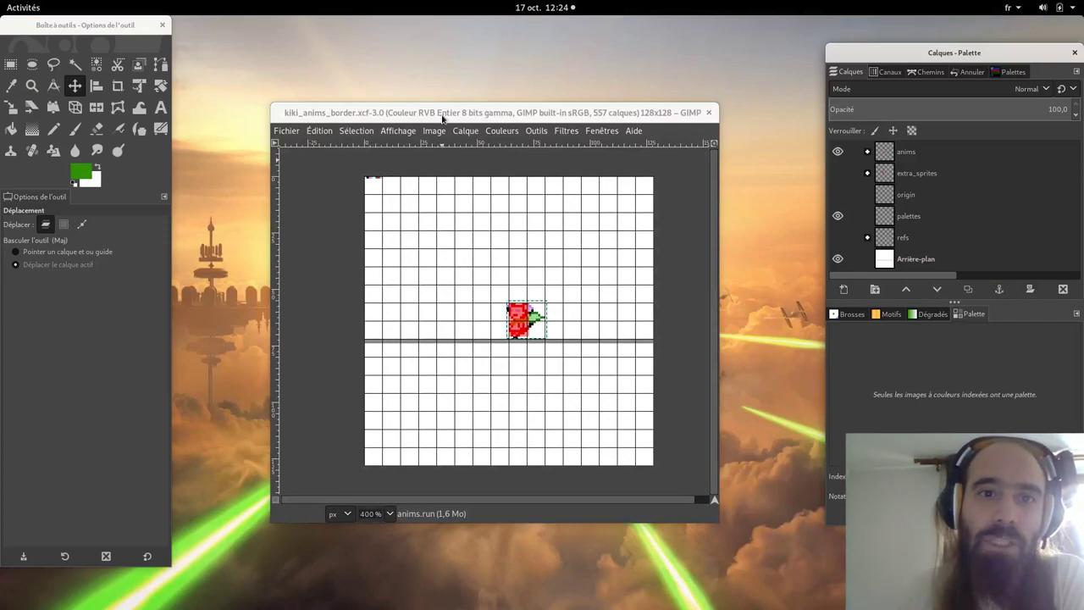
pyautogui.moveTo(442, 118); pyautogui.dragTo(421, 94)
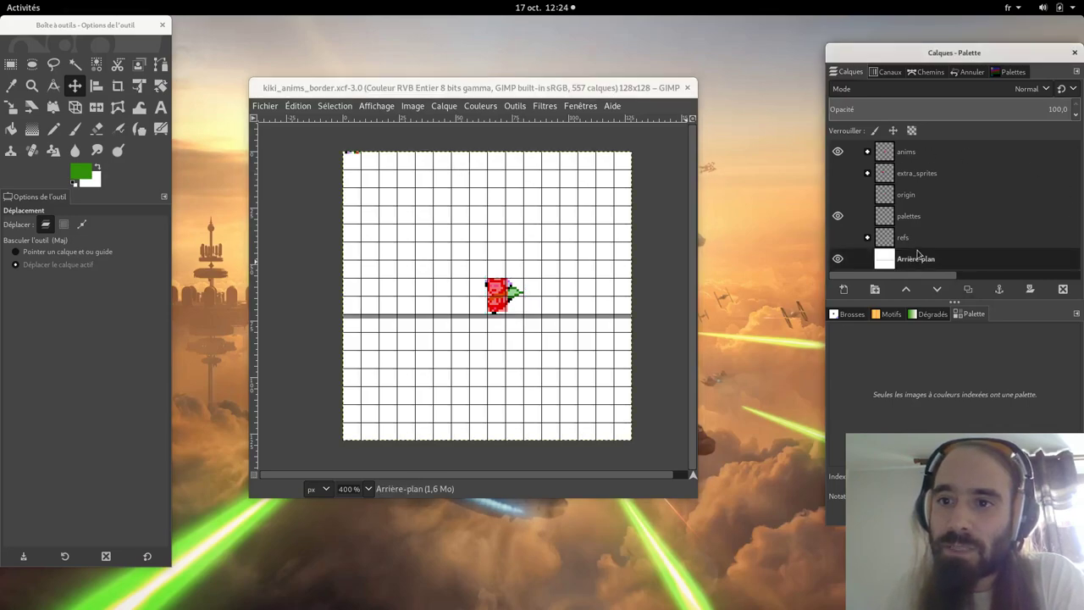
pyautogui.click(911, 216)
pyautogui.click(905, 151)
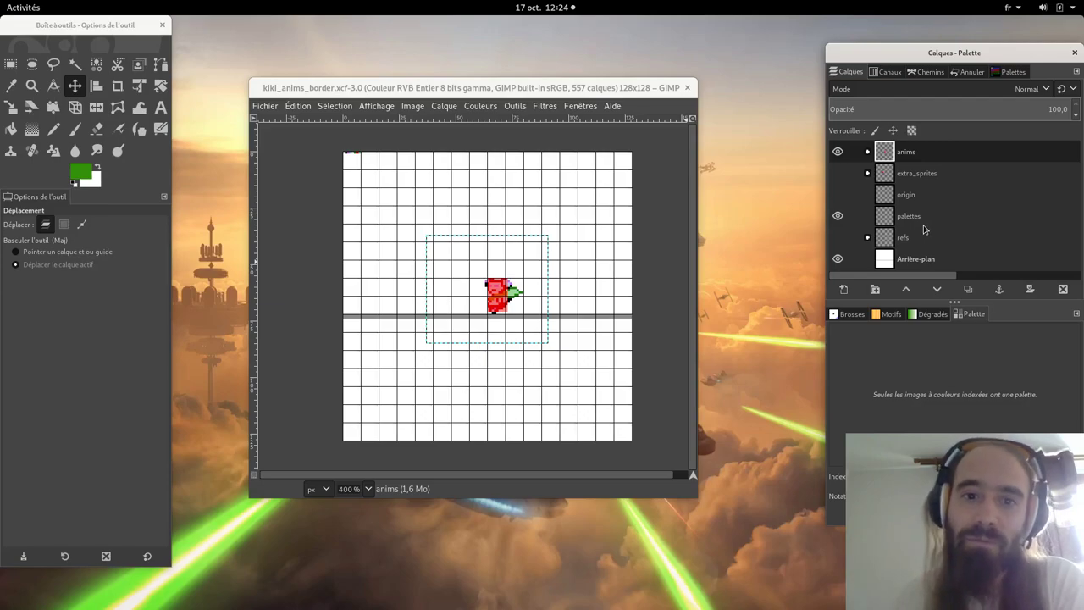
# Switch back to the terminal, review the frame and sprite entries of kiki_anim_run.json in Vim, and quit it
pyautogui.hotkey('ctrl', 'alt', 'Down')
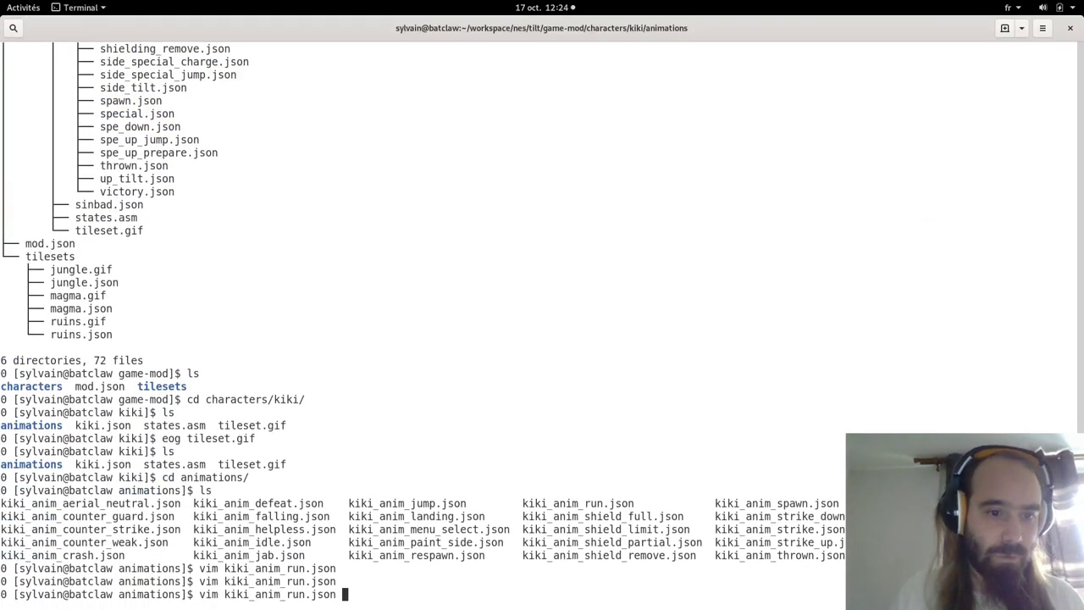
pyautogui.press('Return')
pyautogui.press('j')
pyautogui.press('j')
pyautogui.press('j')
pyautogui.press('j')
pyautogui.press('j')
pyautogui.press('j')
pyautogui.press('j')
pyautogui.press('j')
pyautogui.press('j')
pyautogui.press('j')
pyautogui.press('j')
pyautogui.press('j')
pyautogui.press('j')
pyautogui.press('j')
pyautogui.press('j')
pyautogui.press('j')
pyautogui.press('j')
pyautogui.press('j')
pyautogui.press('j')
pyautogui.press('j')
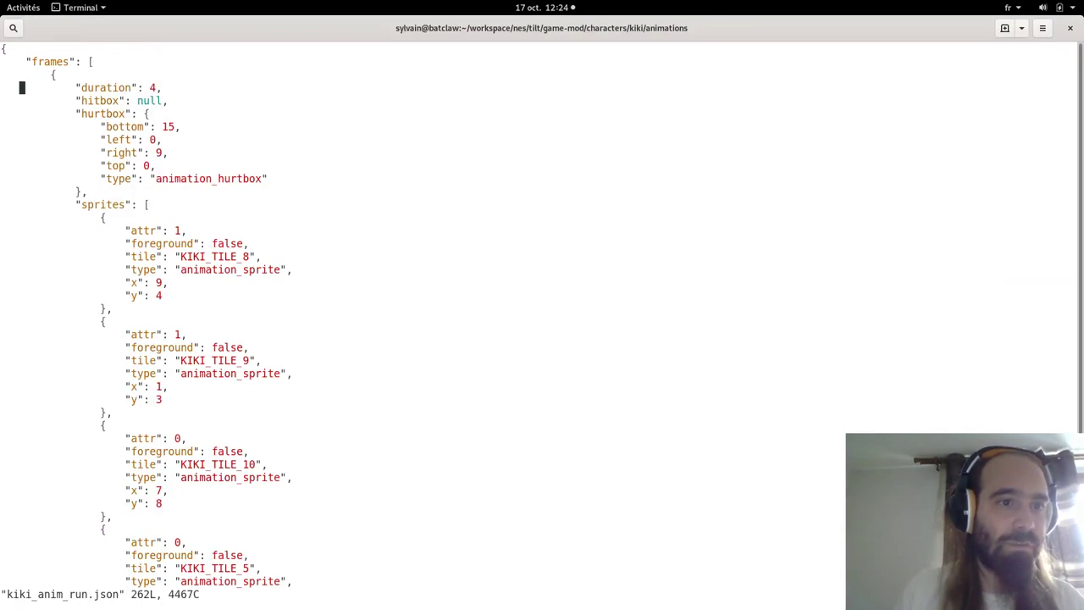
pyautogui.press('j')
pyautogui.press('j')
pyautogui.press('j')
pyautogui.press('j')
pyautogui.press('j')
pyautogui.press('j')
pyautogui.press('j')
pyautogui.press('j')
pyautogui.press('j')
pyautogui.press('j')
pyautogui.press('j')
pyautogui.press('j')
pyautogui.press('j')
pyautogui.press('j')
pyautogui.press('j')
pyautogui.press('j')
pyautogui.press('j')
pyautogui.write(':q')
pyautogui.press('Return')
# Return to GIMP, select the Arrière-plan layer and toggle its visibility off and back on to show its content
pyautogui.hotkey('ctrl', 'alt', 'Up')
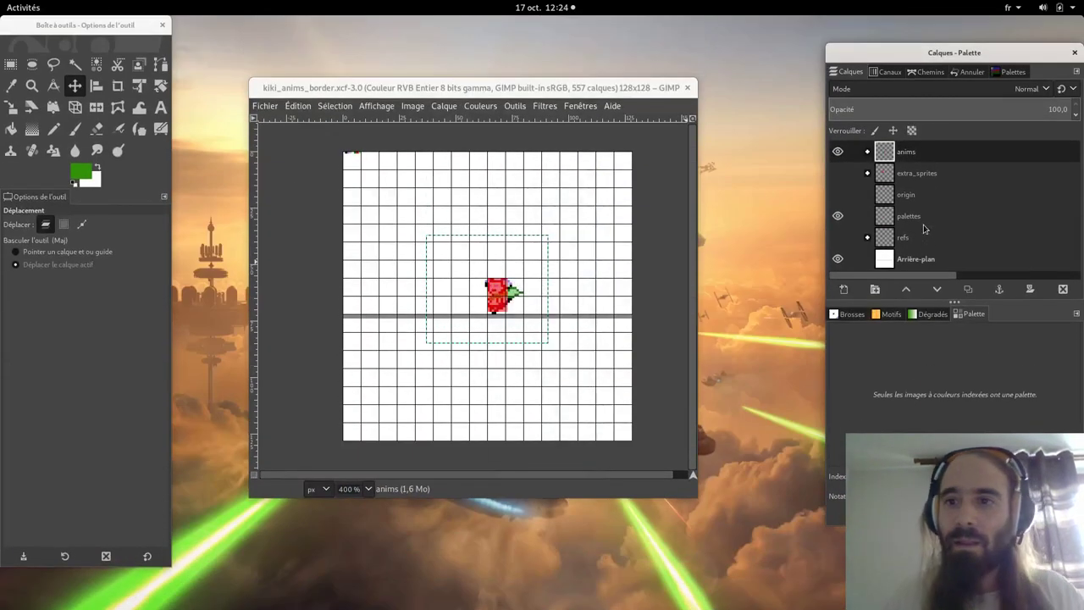
pyautogui.click(915, 262)
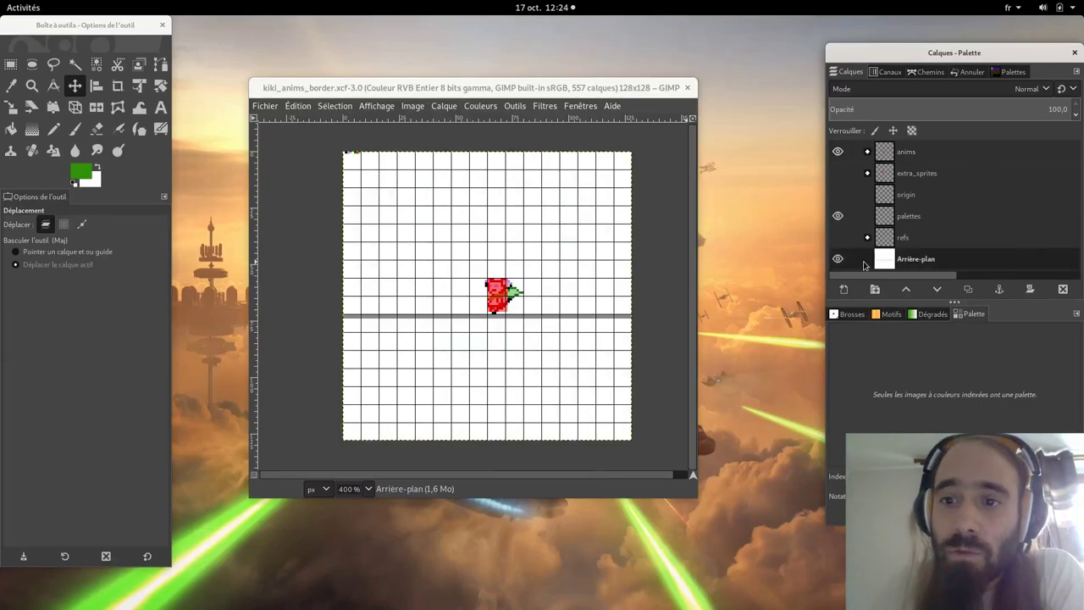
pyautogui.click(838, 260)
pyautogui.click(838, 260)
pyautogui.click(838, 260)
pyautogui.click(837, 260)
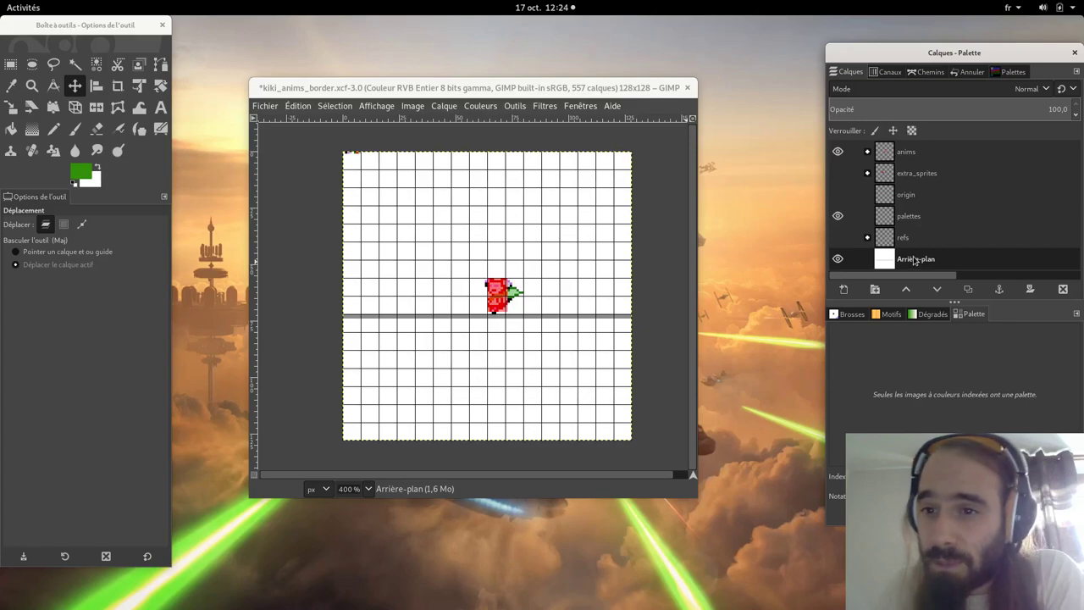
# Select the refs layer group and then the palettes layer, and inspect the palette's colour swatches up close
pyautogui.click(902, 245)
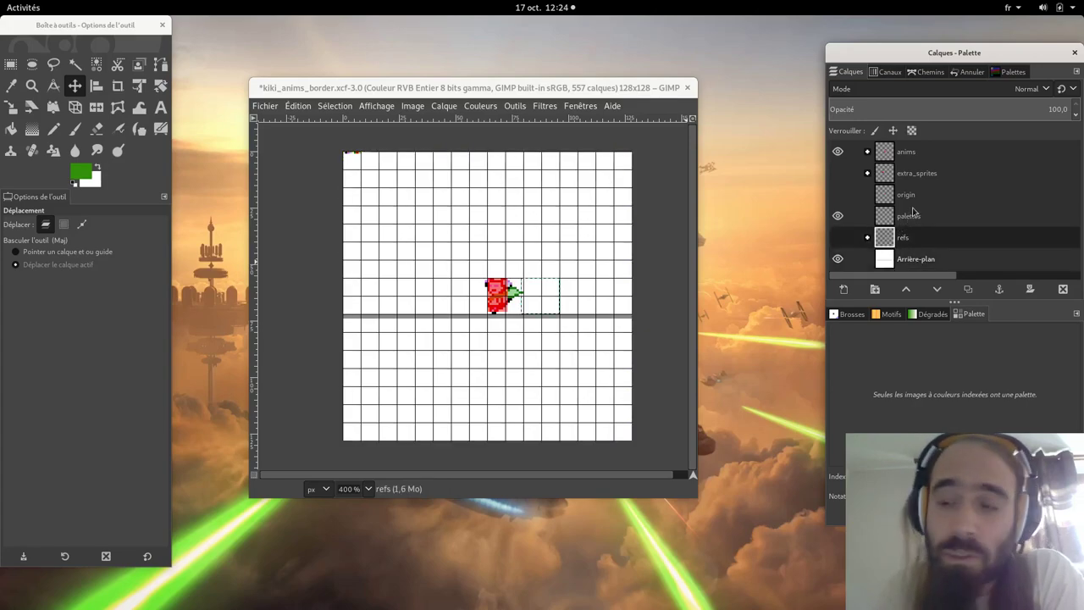
pyautogui.click(902, 221)
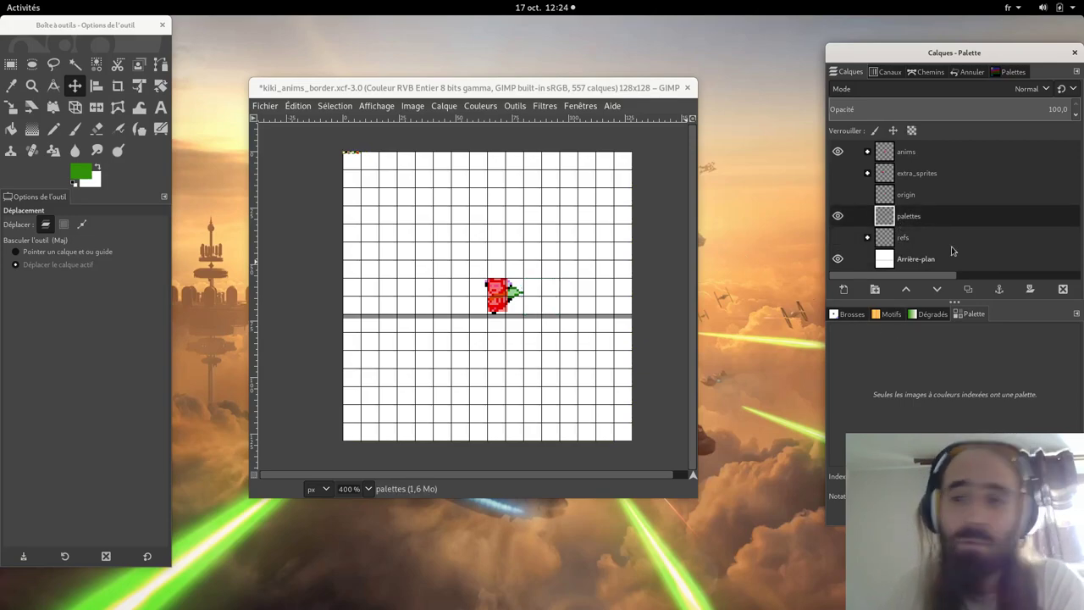
pyautogui.scroll(5, 353, 159)
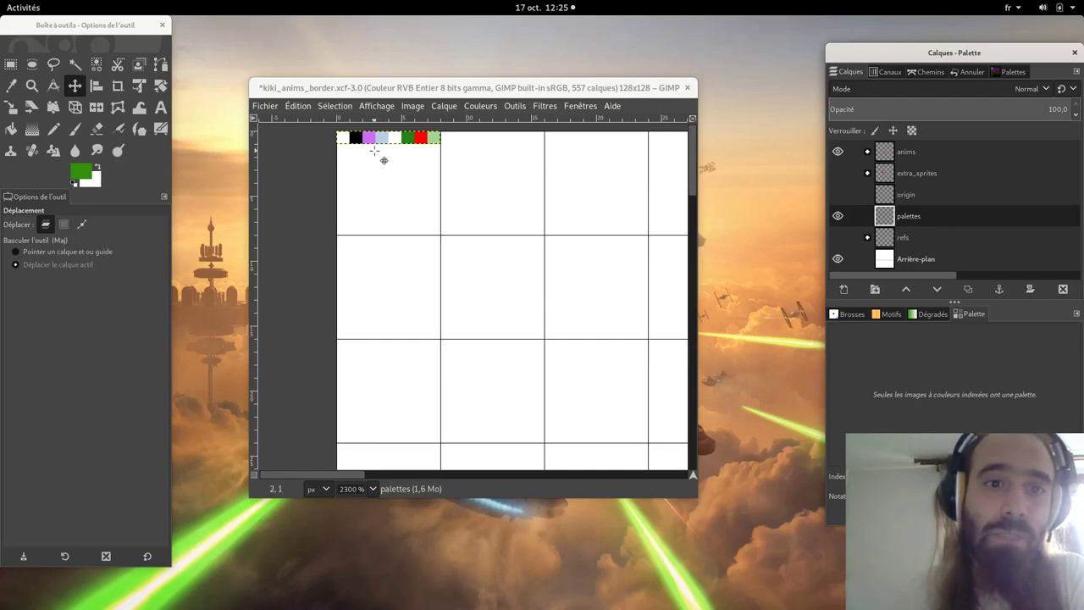
pyautogui.scroll(3, 356, 157)
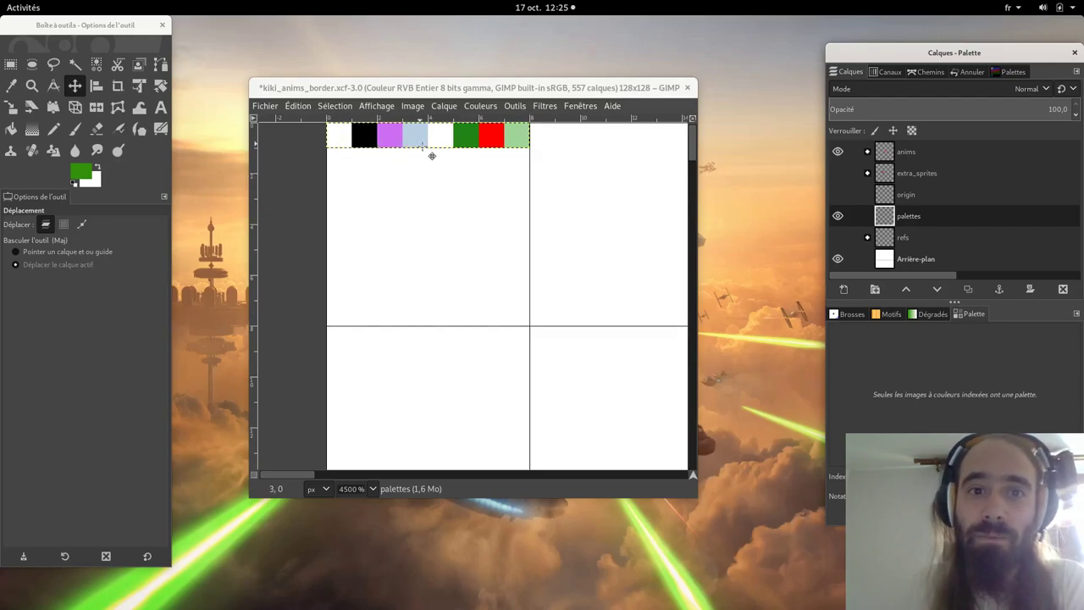
# Compare the character sprite on the grid with the colour swatches of the palettes layer
pyautogui.scroll(-1, 576, 337)
pyautogui.scroll(-8, 593, 364)
pyautogui.scroll(4, 528, 430)
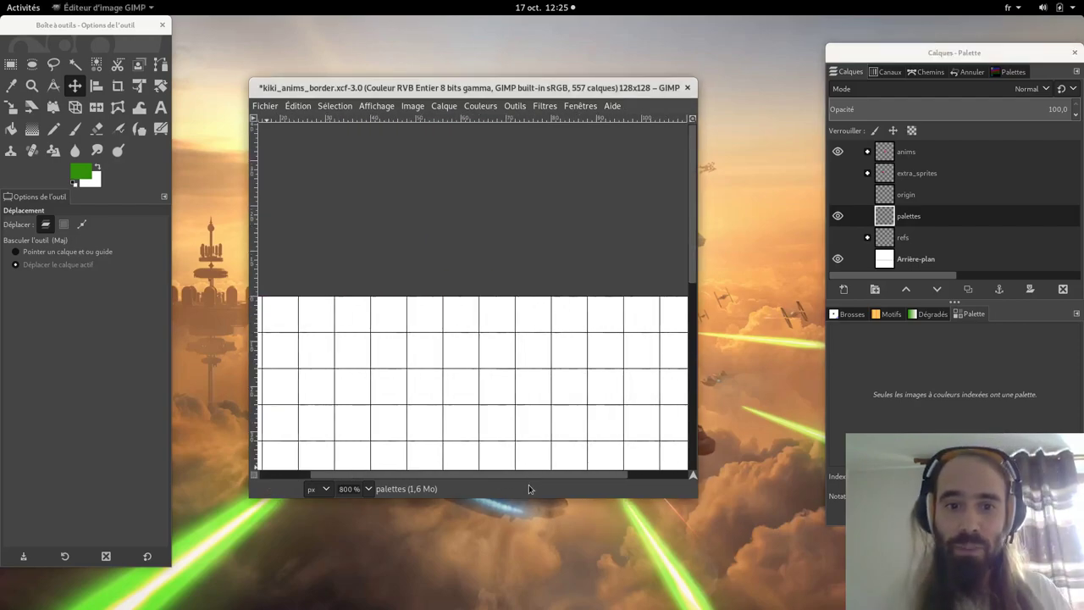
pyautogui.scroll(-2, 529, 430)
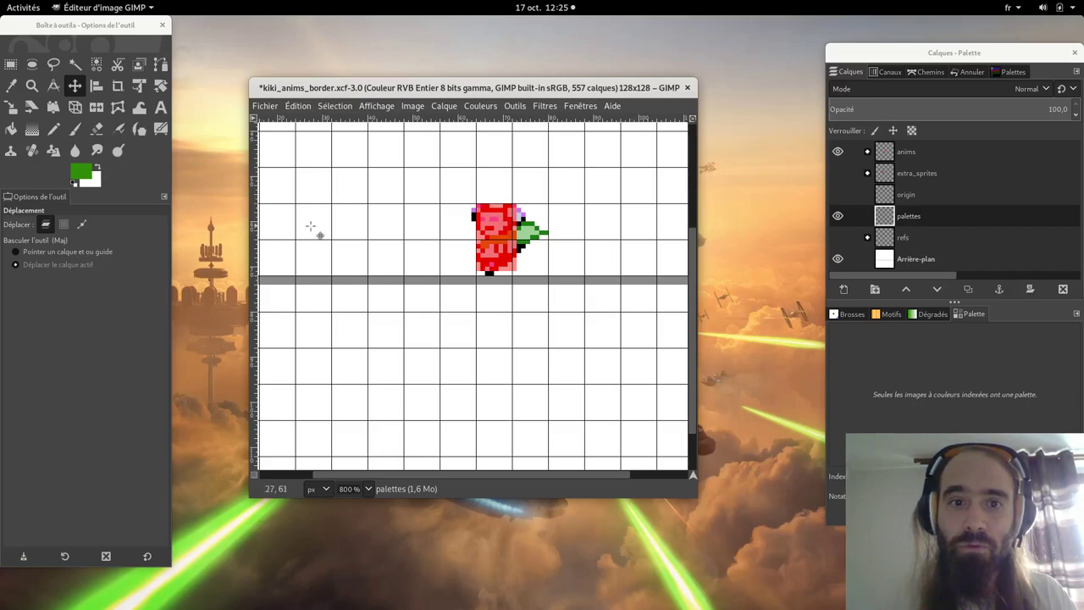
pyautogui.scroll(2, 433, 277)
pyautogui.hscroll(-2, 443, 466)
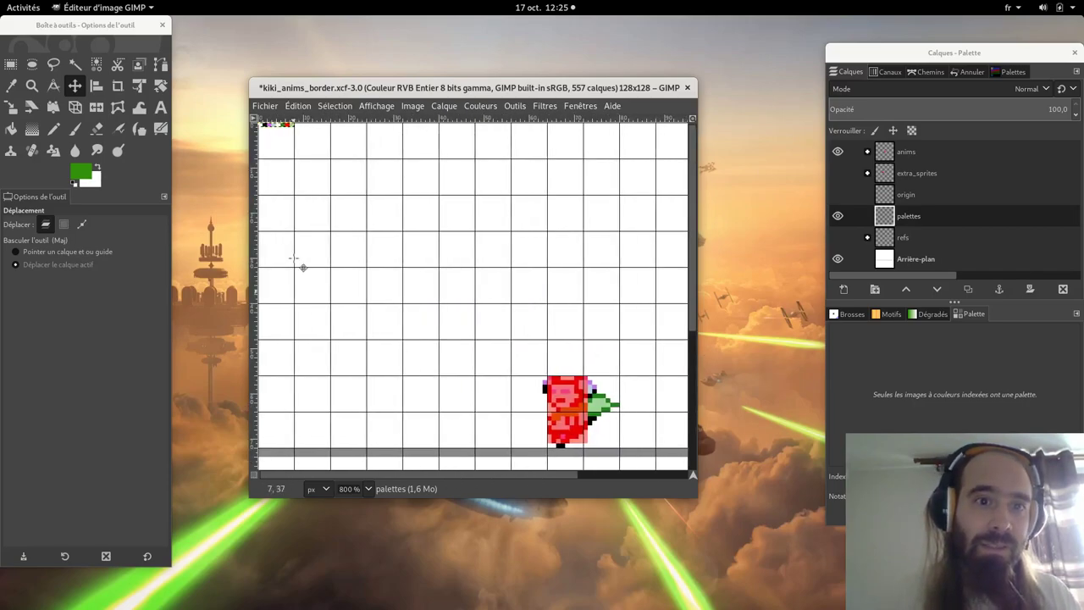
pyautogui.scroll(5, 273, 140)
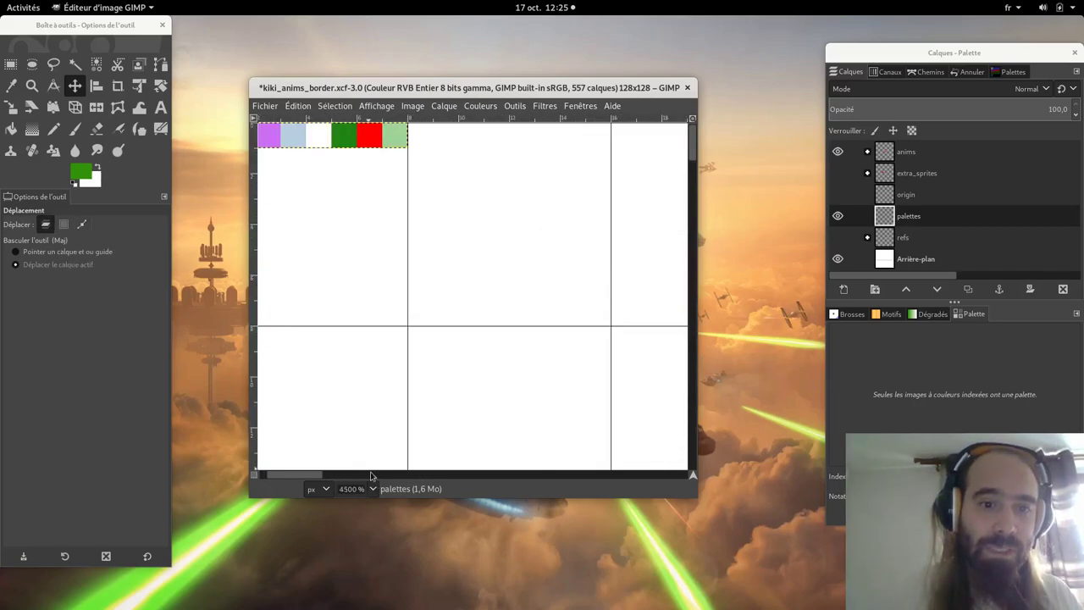
pyautogui.moveTo(320, 477); pyautogui.dragTo(288, 476)
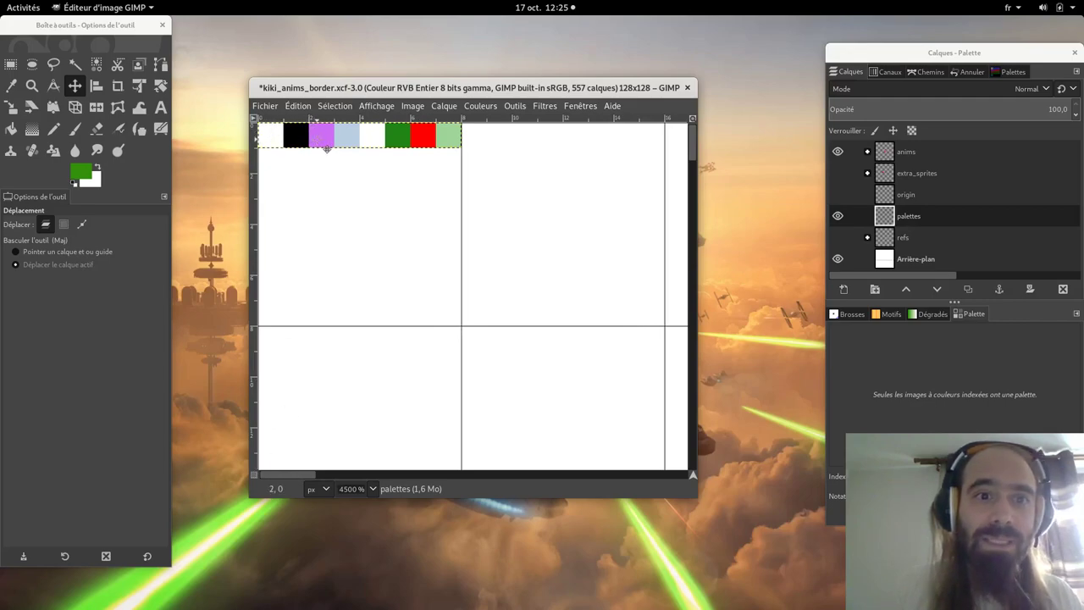
pyautogui.scroll(-4, 540, 293)
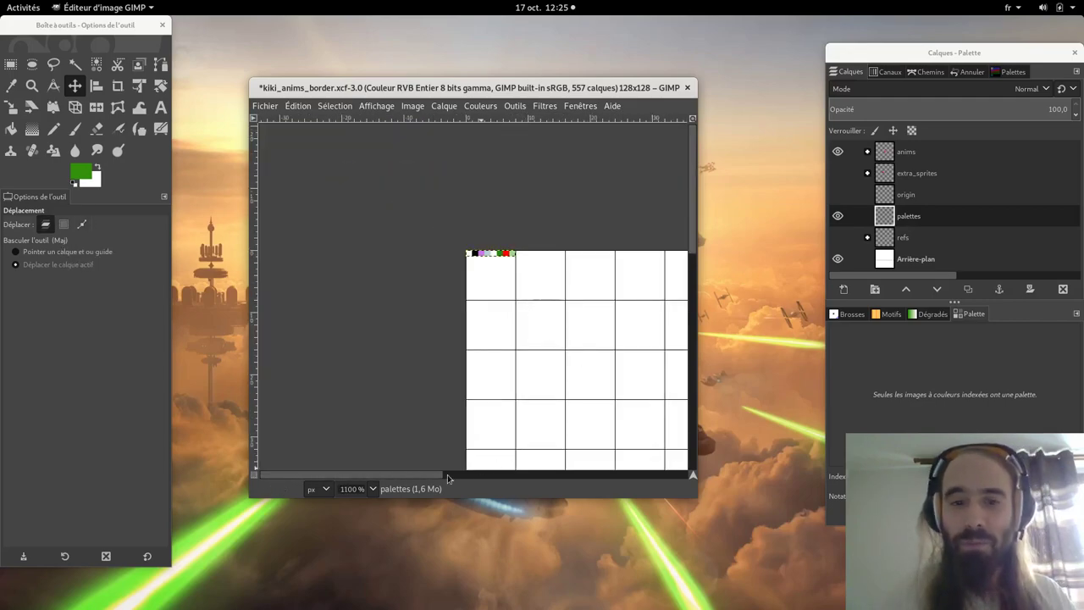
pyautogui.moveTo(430, 475); pyautogui.dragTo(454, 474)
pyautogui.scroll(-1, 501, 423)
pyautogui.scroll(-3, 568, 403)
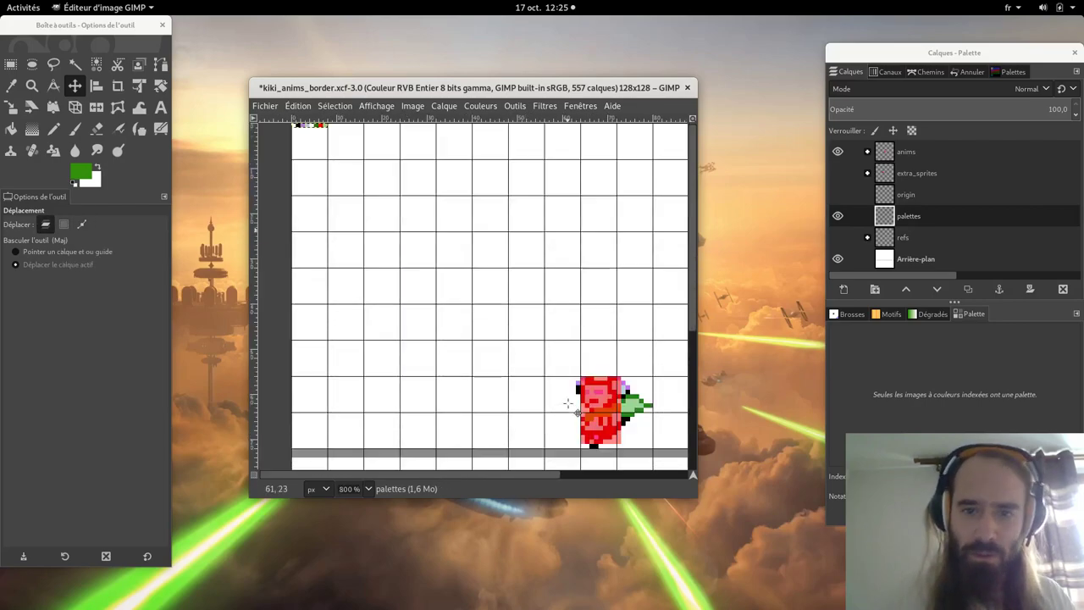
pyautogui.scroll(-3, 583, 396)
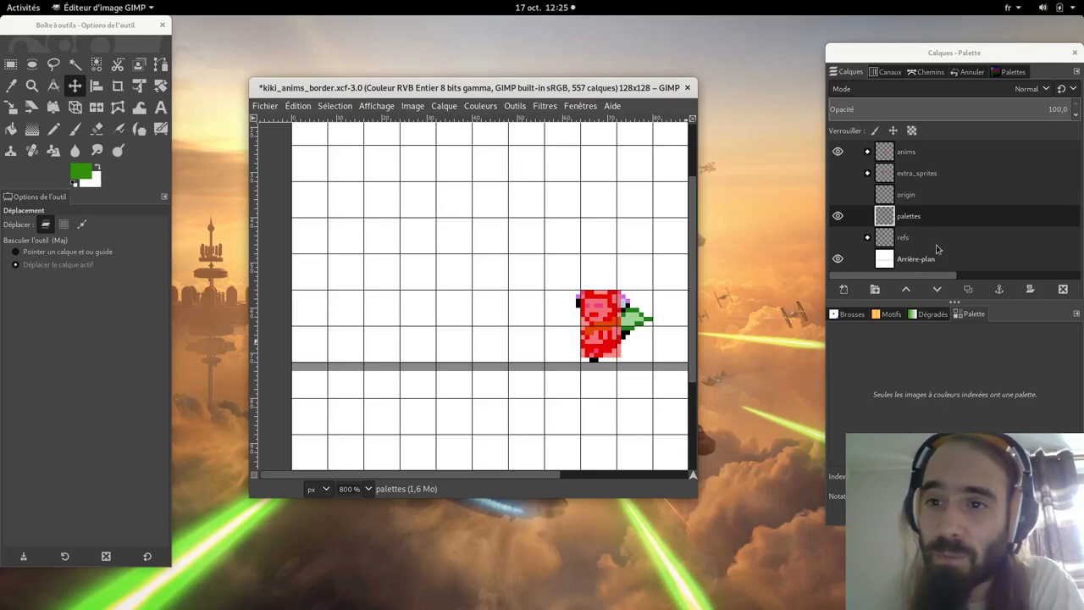
# Select the origin layer and make it visible, temporarily hiding the anims group to view the origin marker alone
pyautogui.click(907, 195)
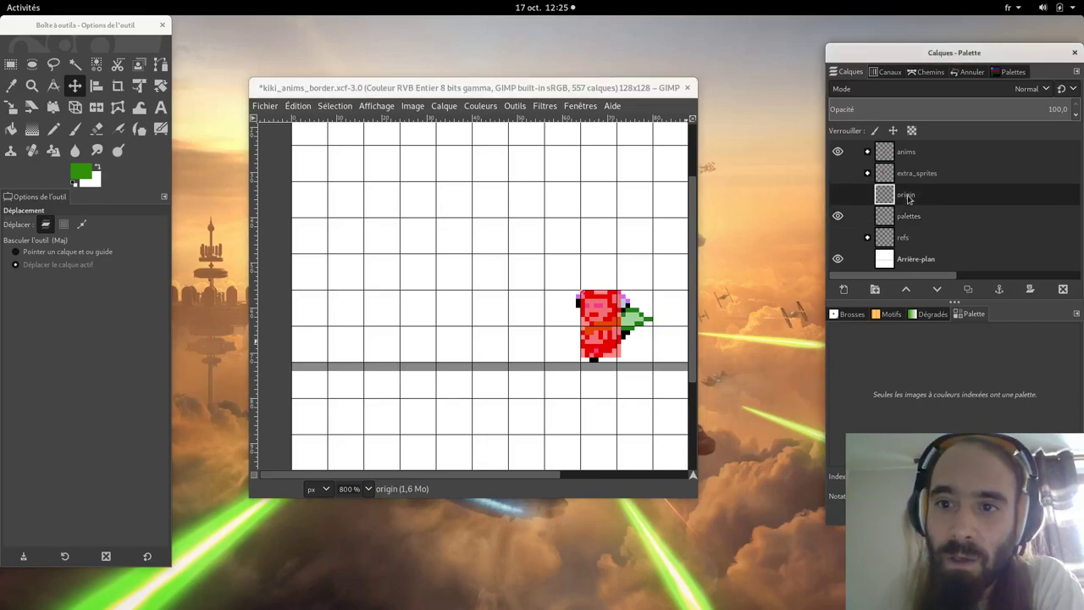
pyautogui.click(838, 152)
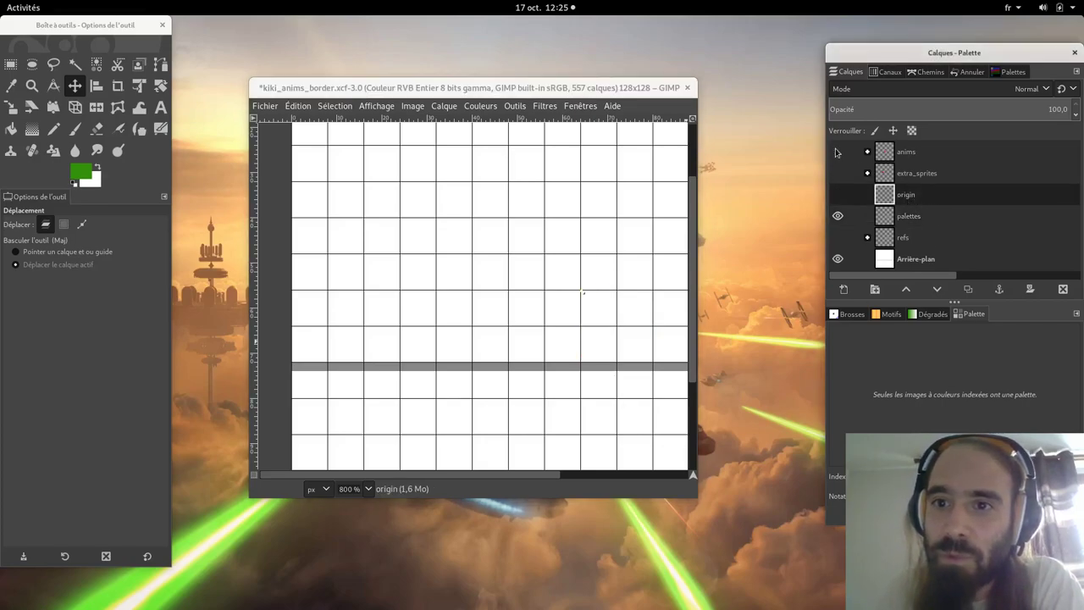
pyautogui.click(838, 195)
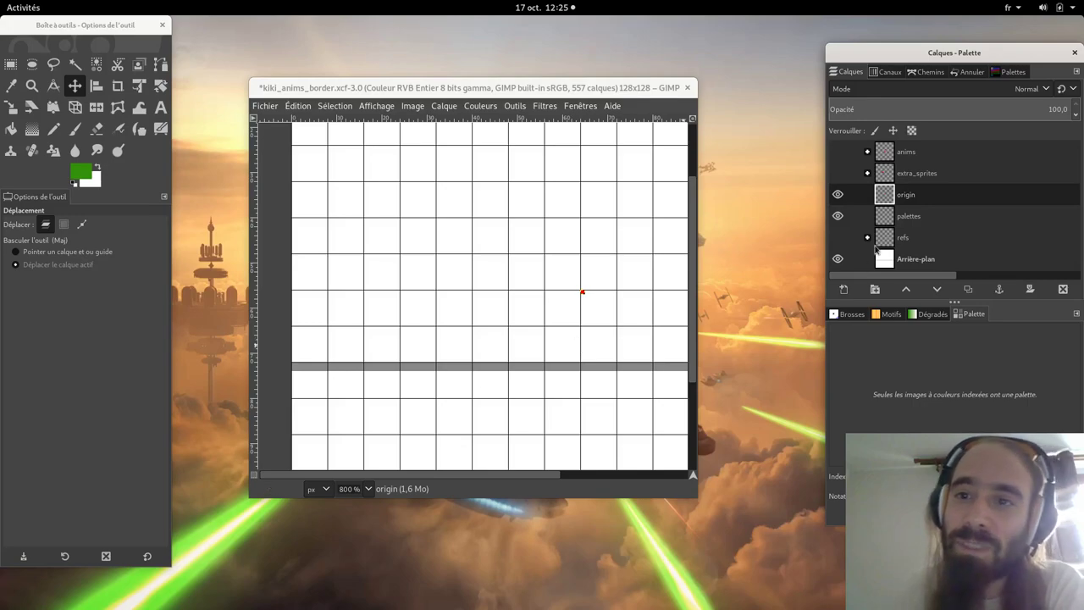
pyautogui.click(838, 152)
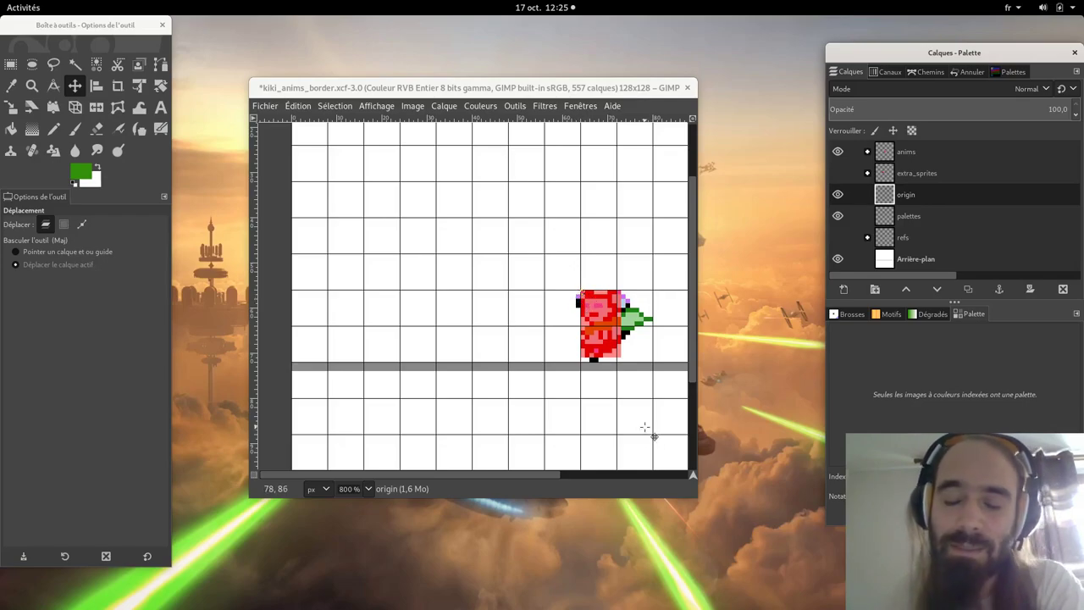
# Hide the origin layer, and expand the extra_sprites layer group and make it visible
pyautogui.click(838, 215)
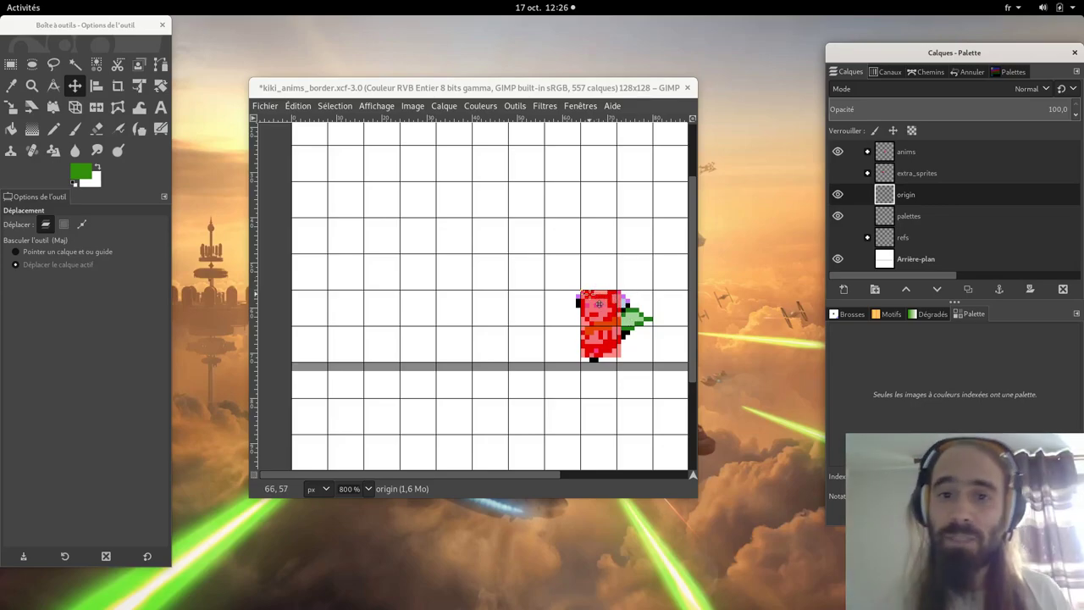
pyautogui.click(614, 301)
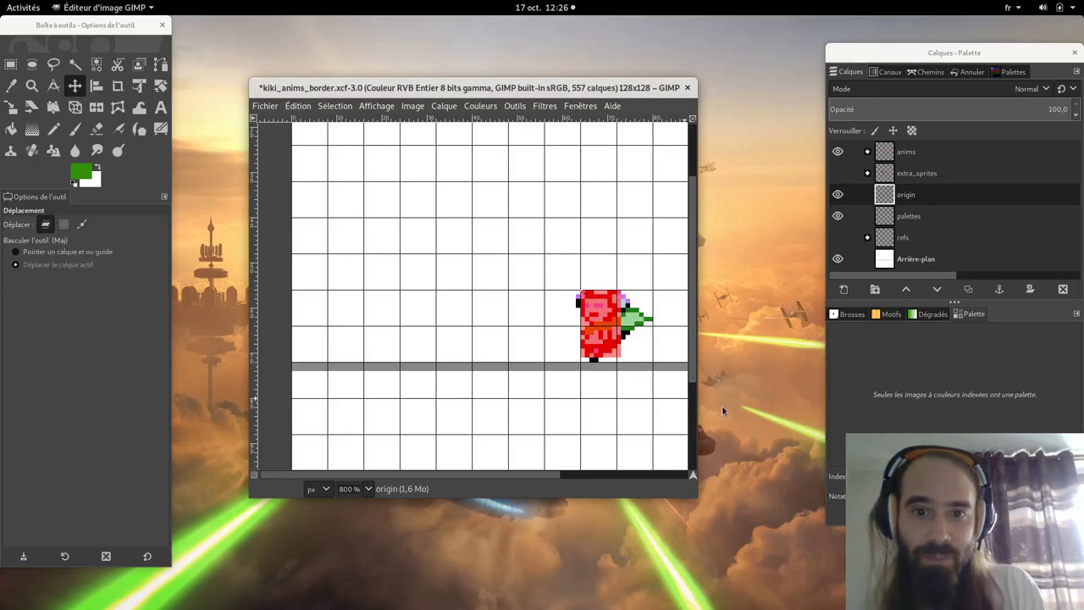
pyautogui.click(838, 195)
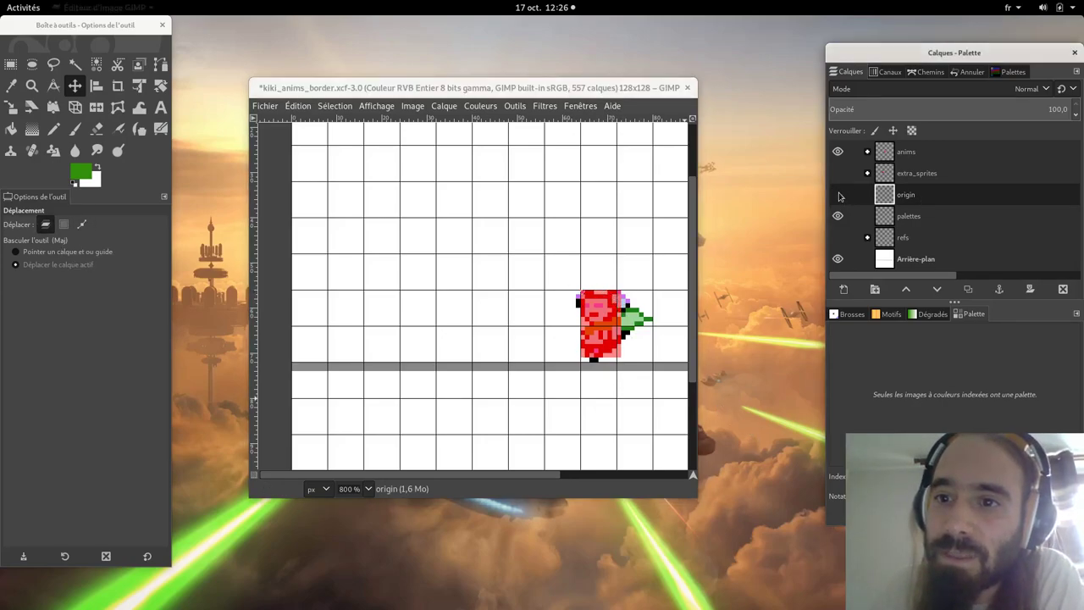
pyautogui.click(912, 175)
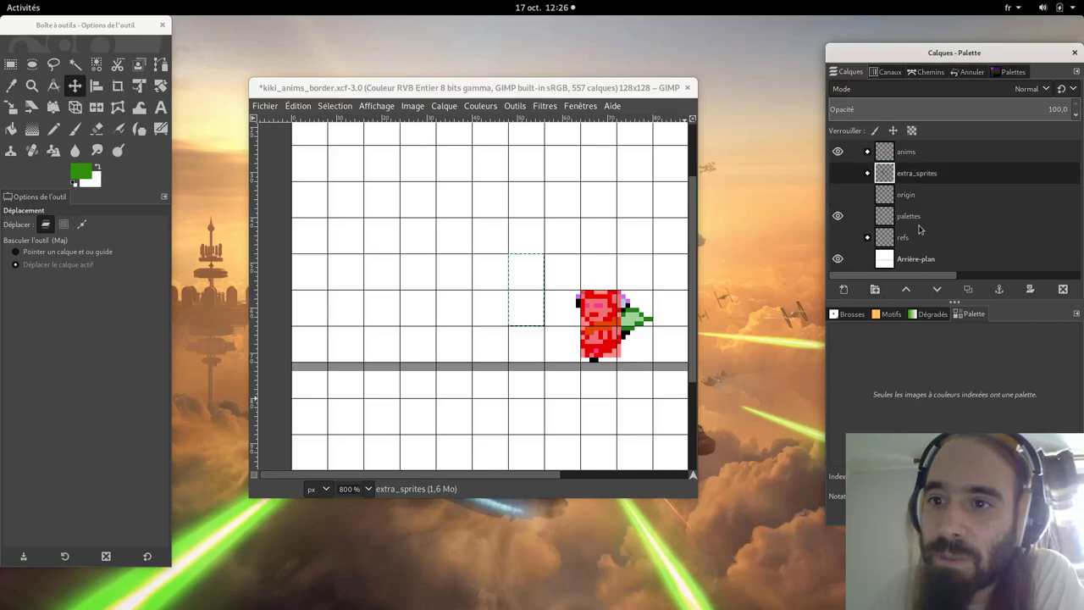
pyautogui.click(867, 174)
pyautogui.click(838, 174)
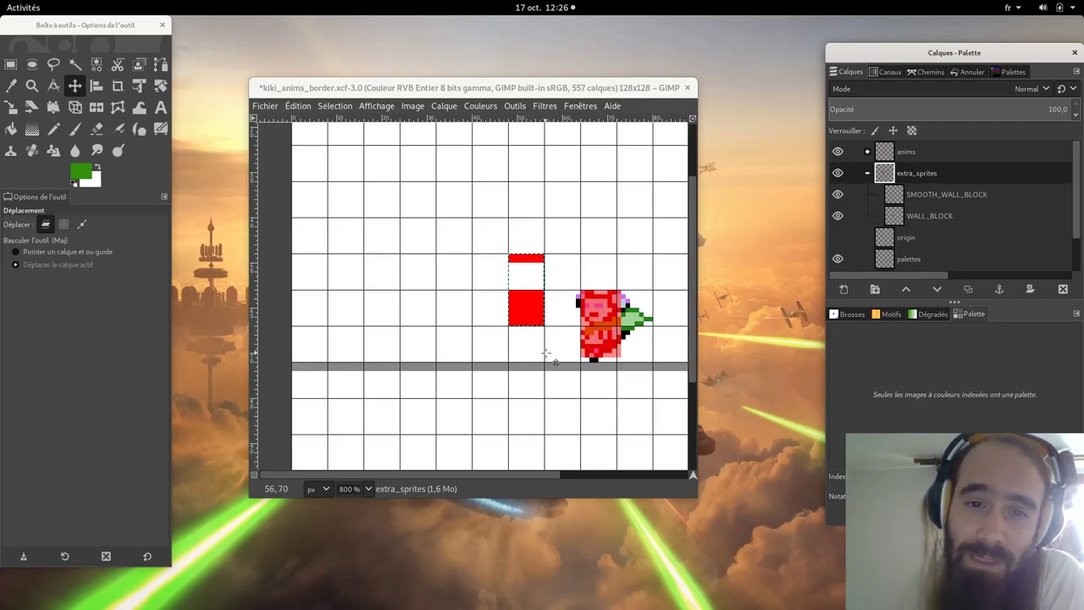
# Select the SMOOTH_WALL_BLOCK and WALL_BLOCK layers in turn to locate their sprites, ending on the extra_sprites group
pyautogui.click(948, 196)
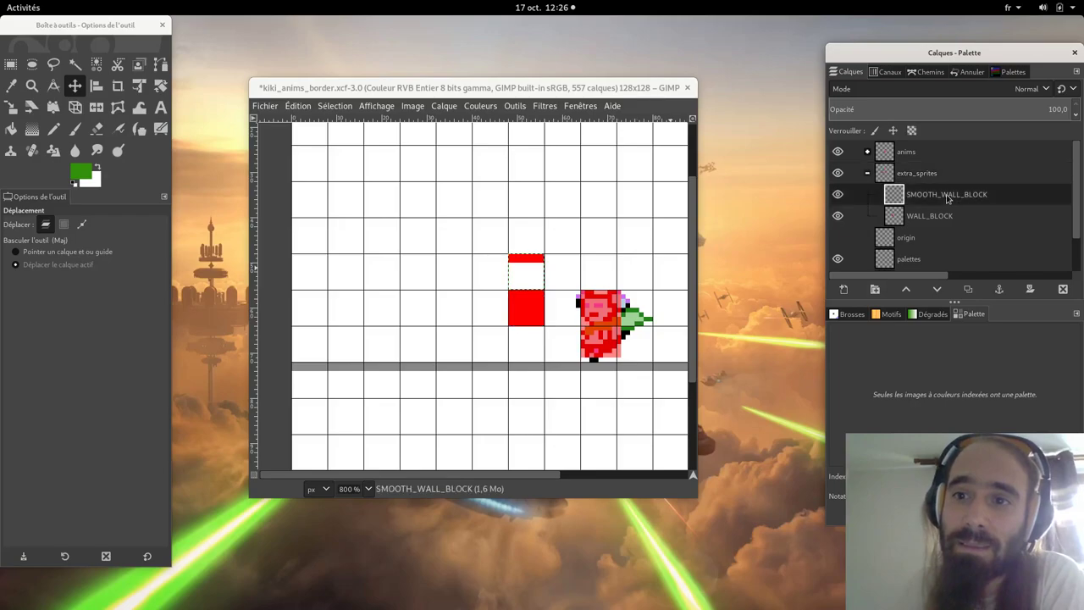
pyautogui.click(916, 222)
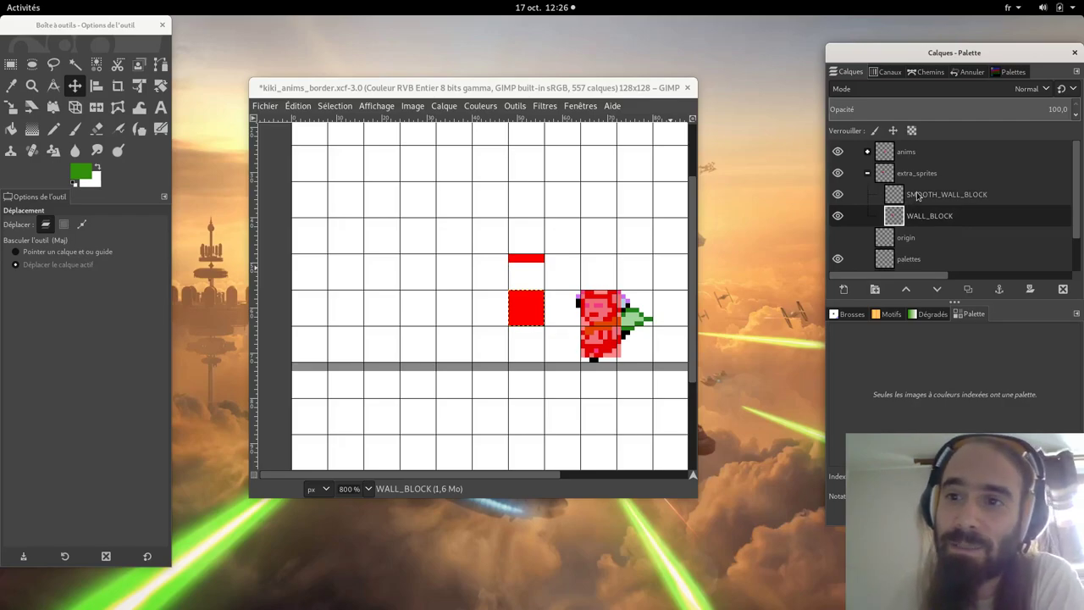
pyautogui.click(916, 197)
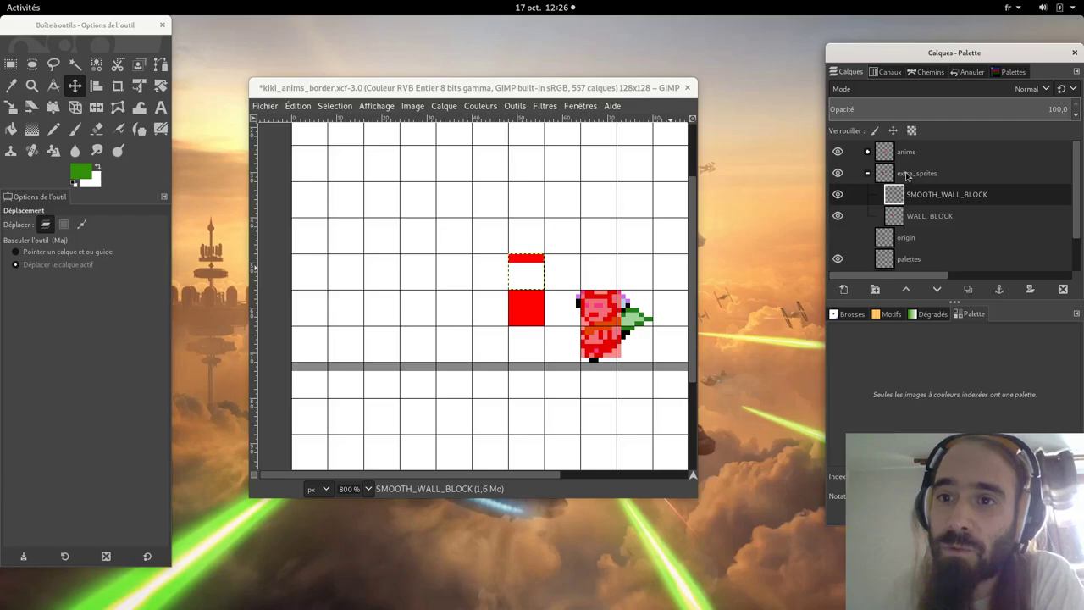
pyautogui.click(907, 174)
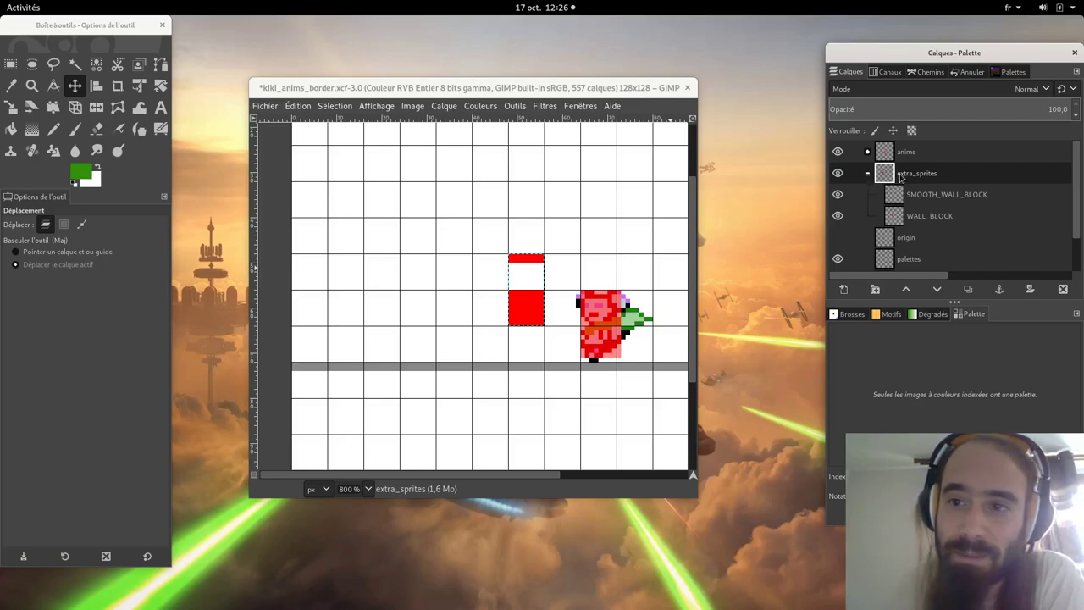
# Switch to the terminal, go up to the kiki folder and open tileset.gif with eog to inspect its tiles up close
pyautogui.hotkey('alt', 'Tab')
pyautogui.hotkey('alt', 'Tab')
pyautogui.hotkey('alt', 'Tab')
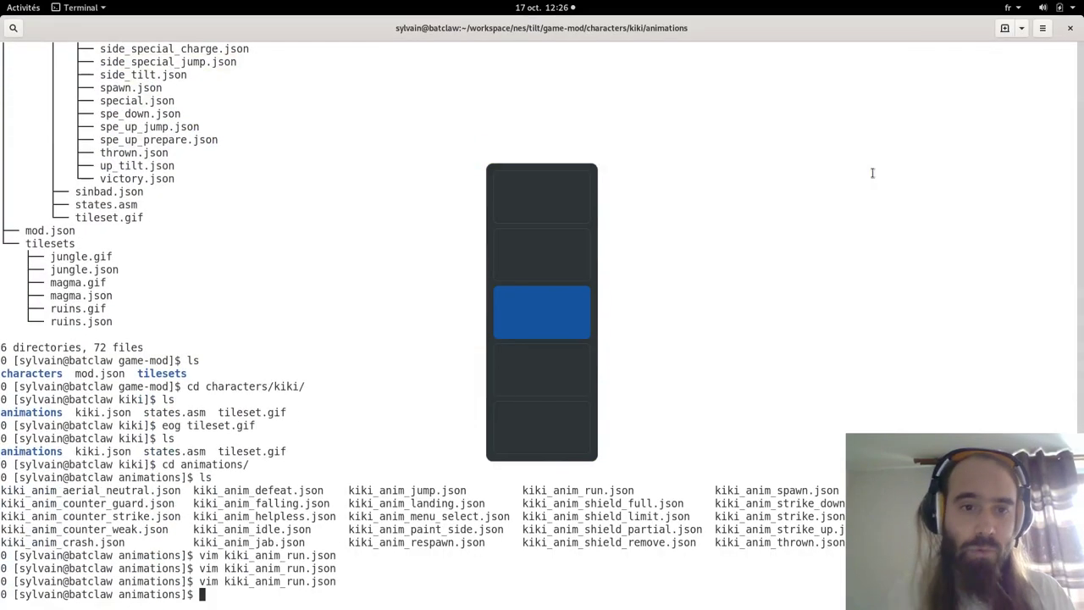
pyautogui.write('cd ..')
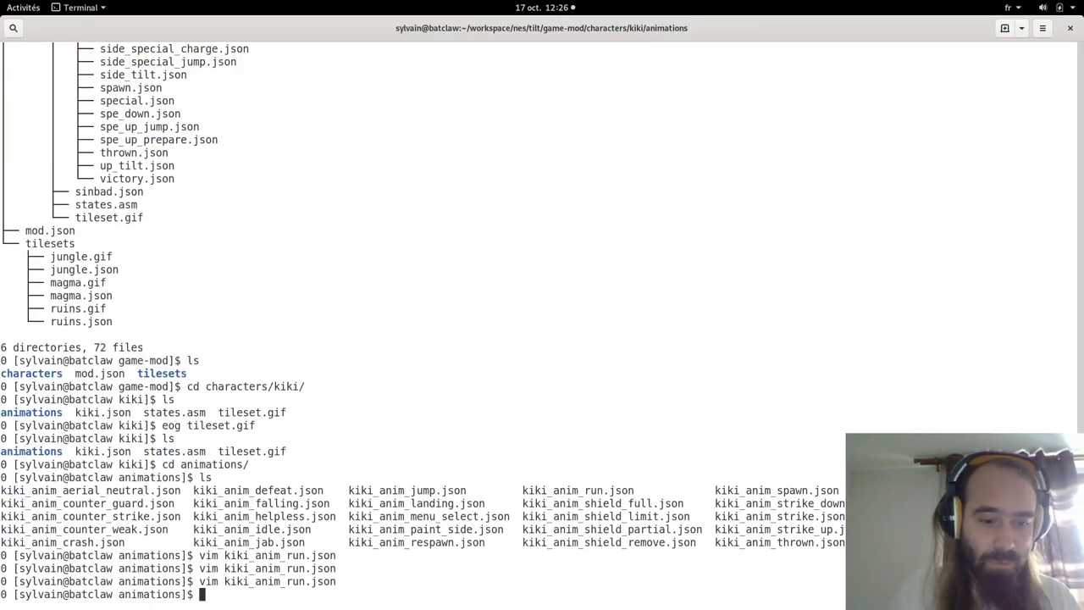
pyautogui.press('Return')
pyautogui.write('eog tileset.gif')
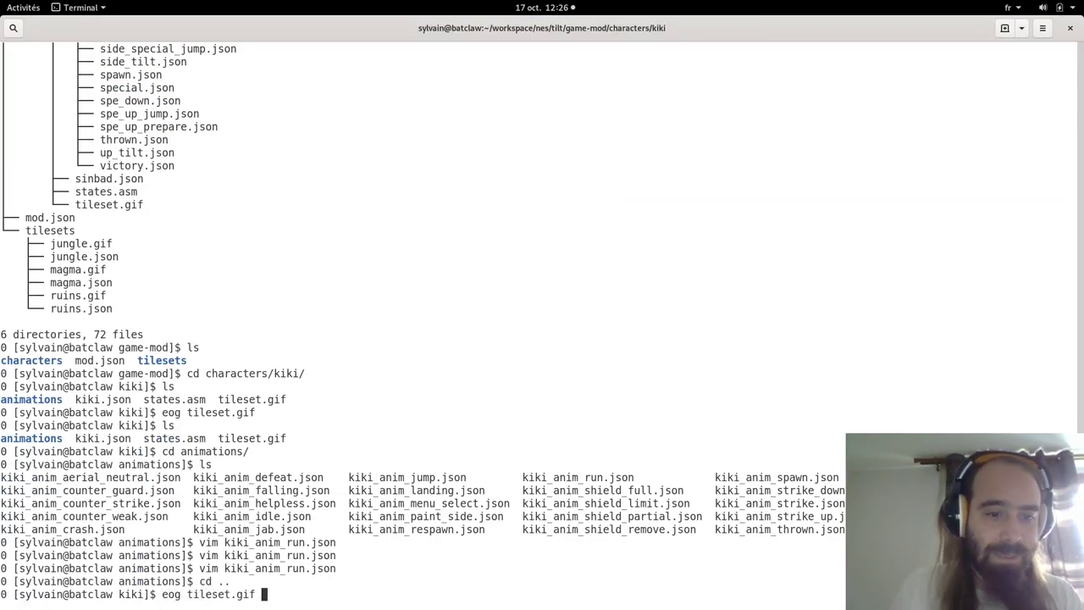
pyautogui.press('Return')
pyautogui.scroll(5, 542, 322)
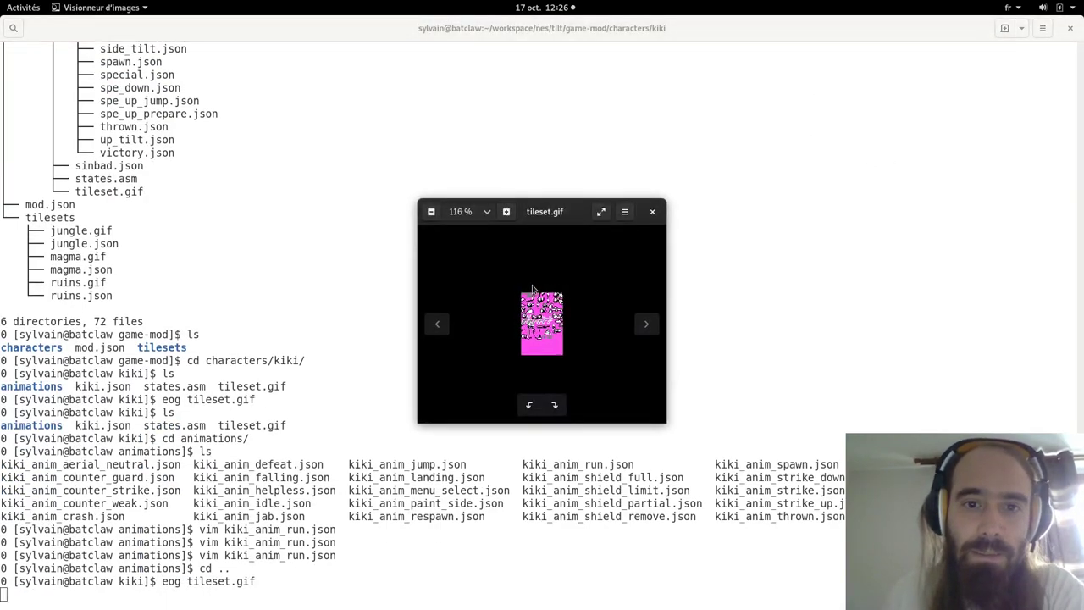
pyautogui.scroll(1, 458, 240)
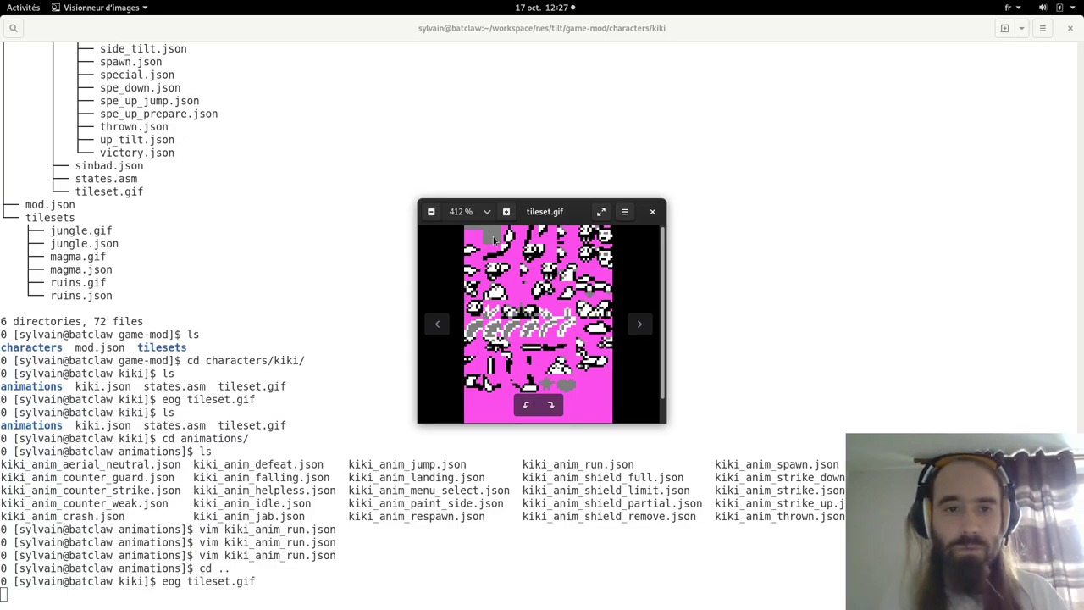
# Return to GIMP, and collapse and hide the extra_sprites layer group
pyautogui.hotkey('ctrl', 'alt', 'Up')
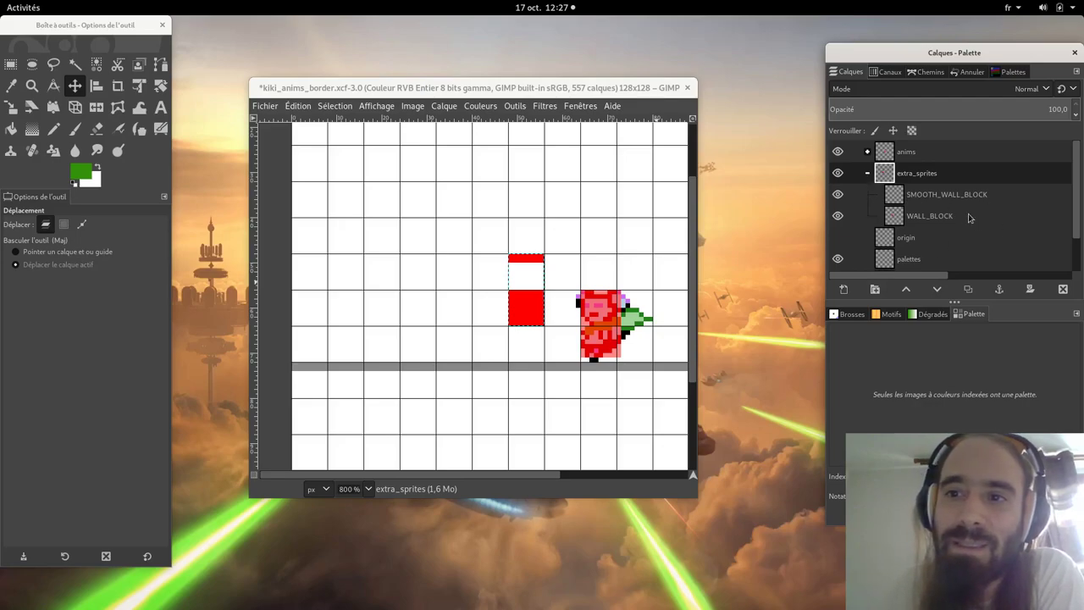
pyautogui.click(868, 173)
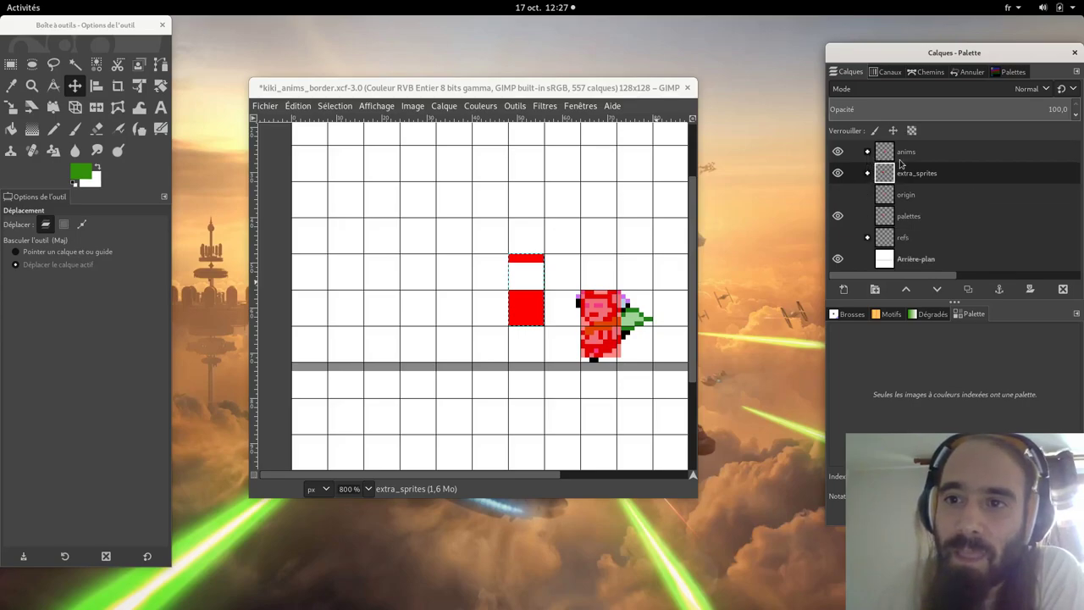
pyautogui.click(838, 173)
# Expand the anims group and select anims.victory and anims.run to view the extent of each animation on the grid
pyautogui.click(892, 154)
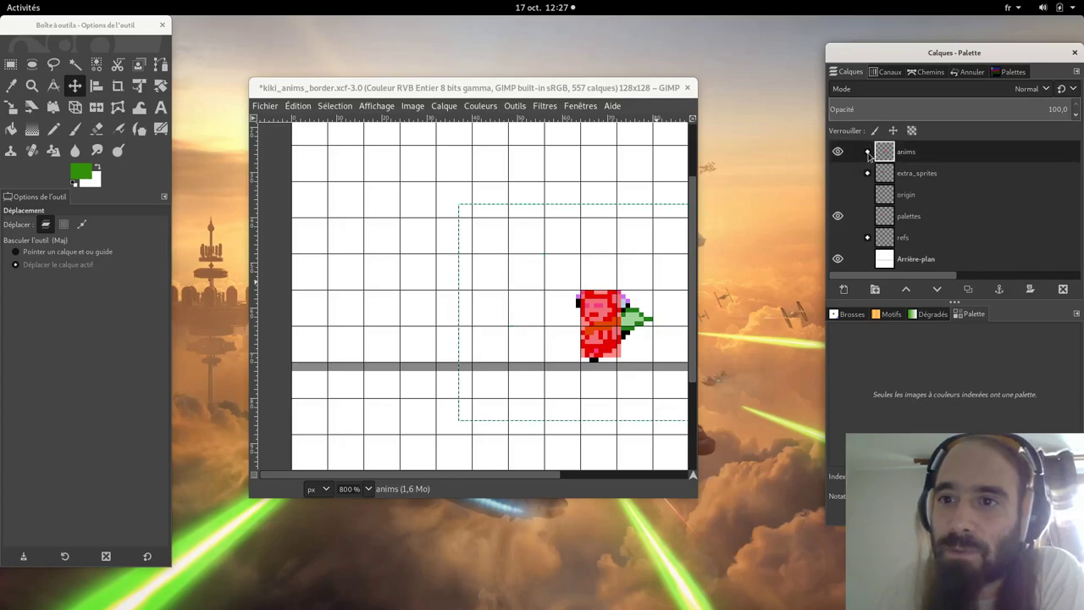
pyautogui.click(867, 153)
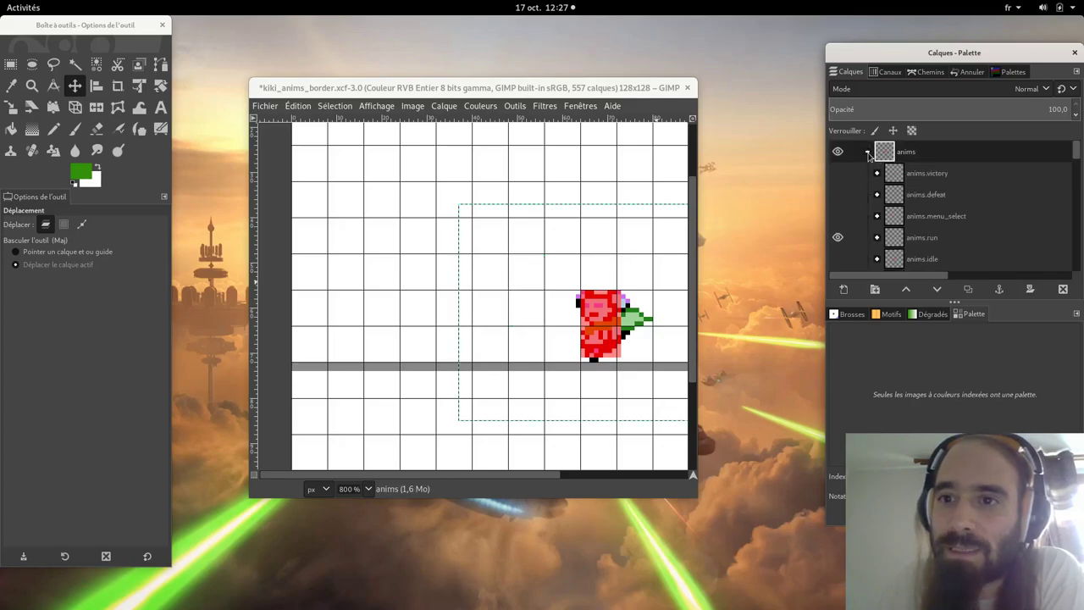
pyautogui.click(935, 177)
pyautogui.scroll(-1, 974, 188)
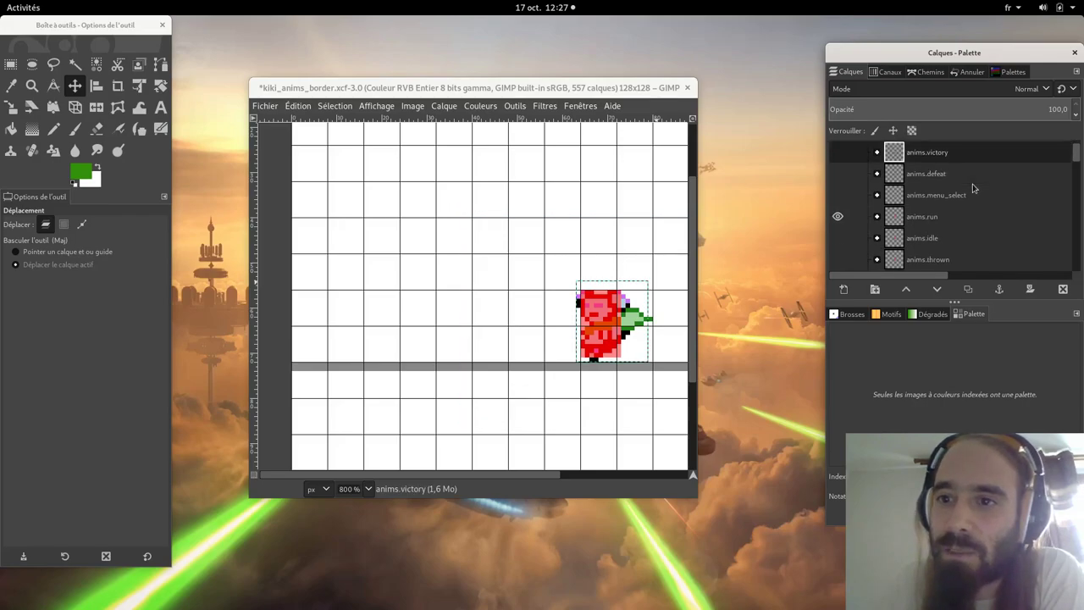
pyautogui.click(921, 222)
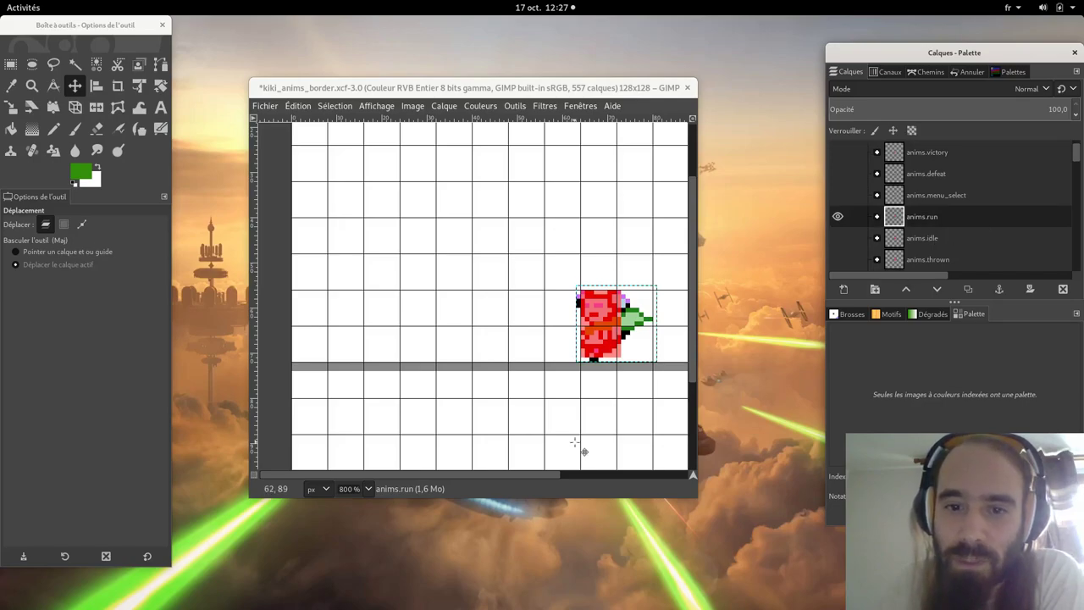
pyautogui.hscroll(2, 542, 473)
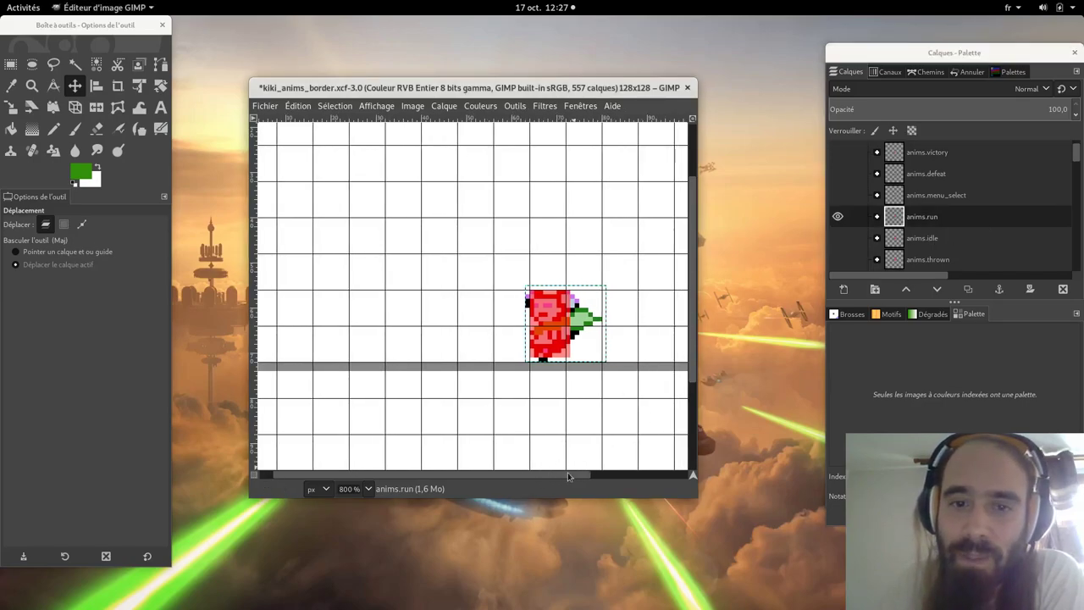
pyautogui.hscroll(2, 564, 476)
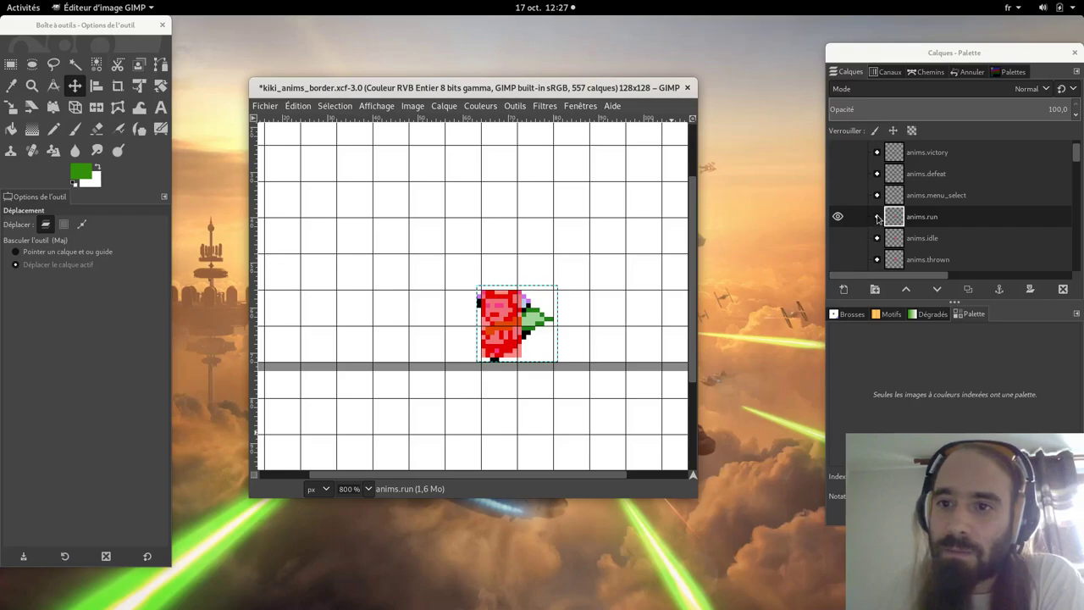
# Reselect the anims group and its anims.run animation, and expand anims.run with frame1 collapsed to list its frames
pyautogui.scroll(1, 923, 224)
pyautogui.click(913, 158)
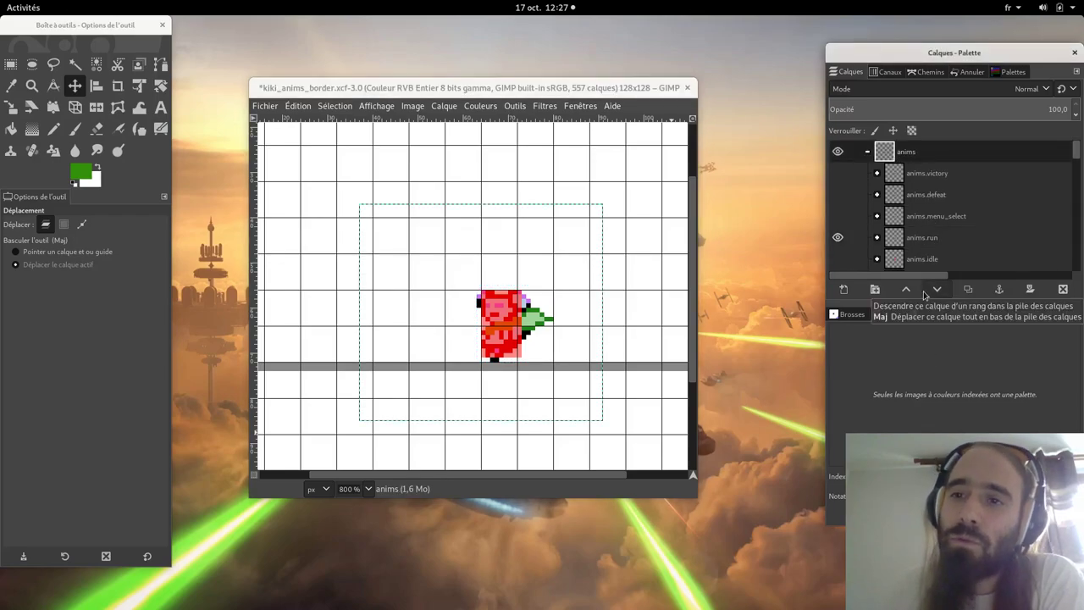
pyautogui.scroll(-1, 932, 182)
pyautogui.click(936, 218)
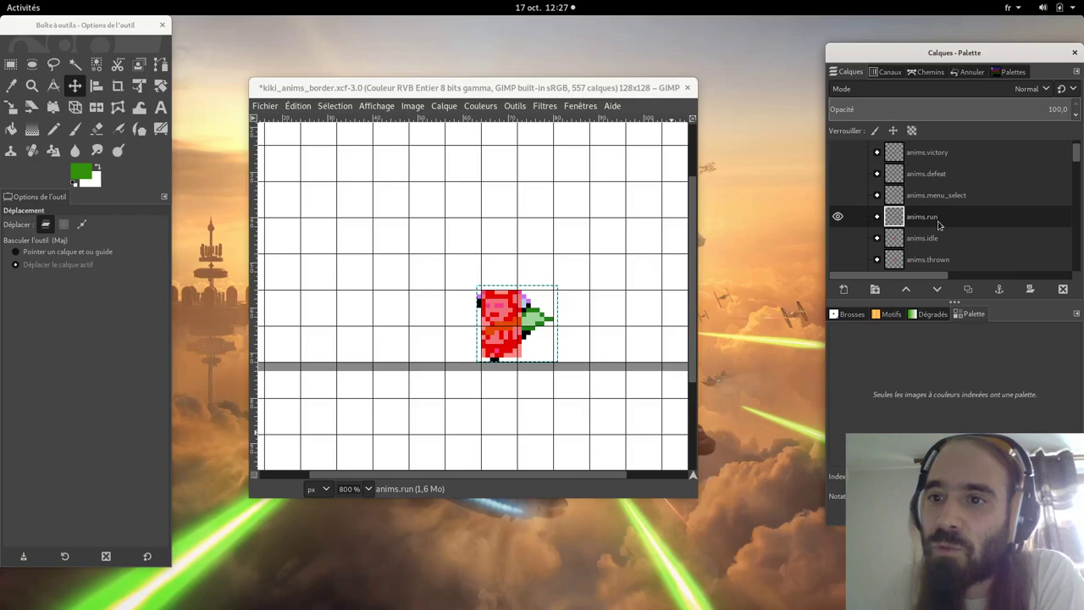
pyautogui.click(878, 217)
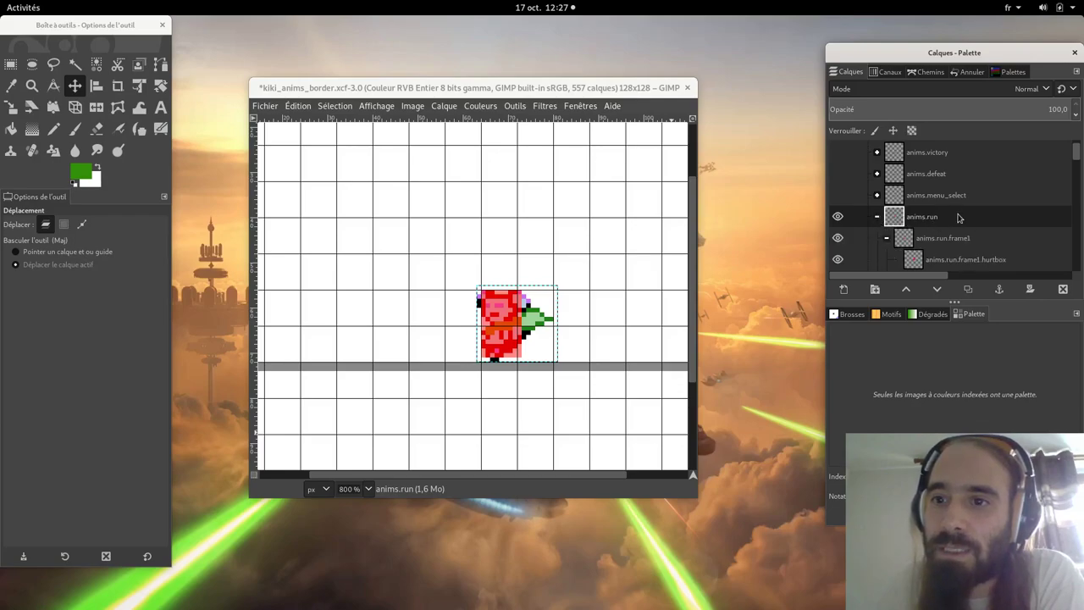
pyautogui.scroll(-3, 960, 218)
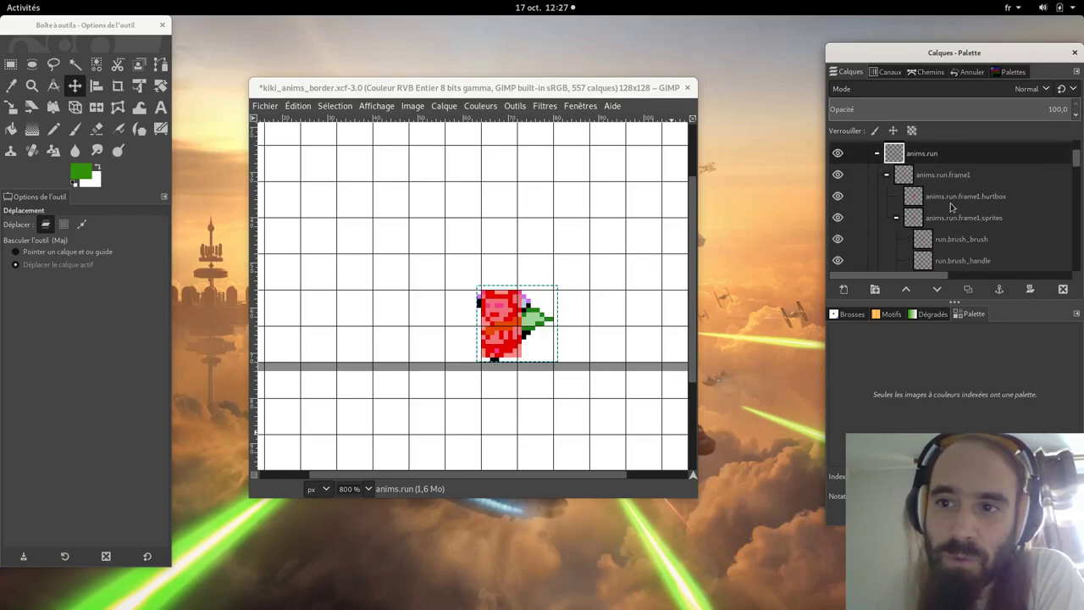
pyautogui.click(887, 174)
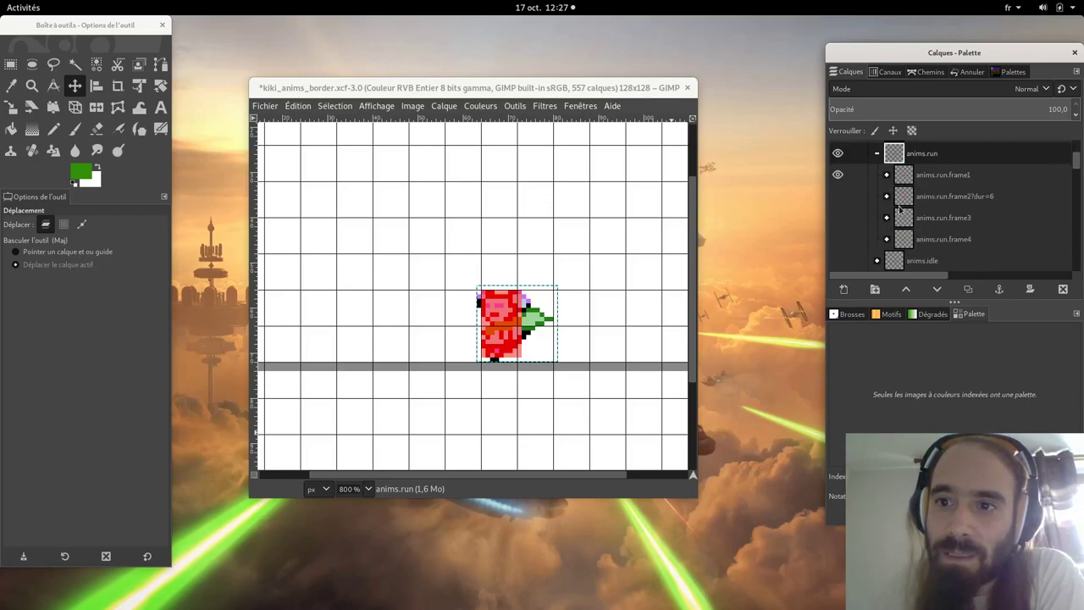
# Select the four frame groups of anims.run in turn, and point out the dur=6 parameter in frame2's name before reselecting frame1
pyautogui.click(943, 178)
pyautogui.click(947, 198)
pyautogui.click(947, 218)
pyautogui.click(950, 239)
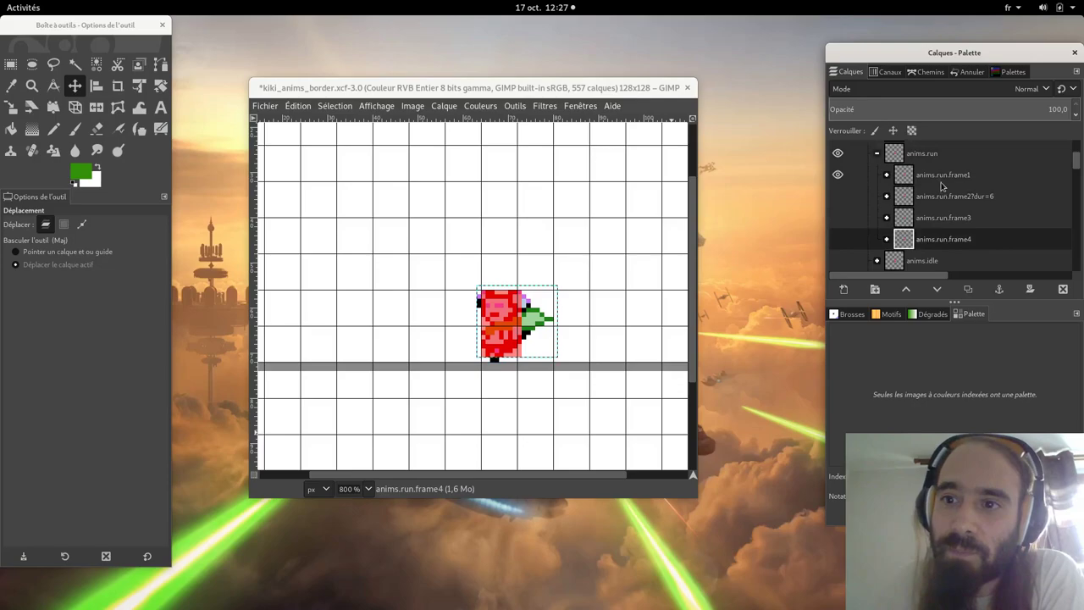
pyautogui.click(944, 183)
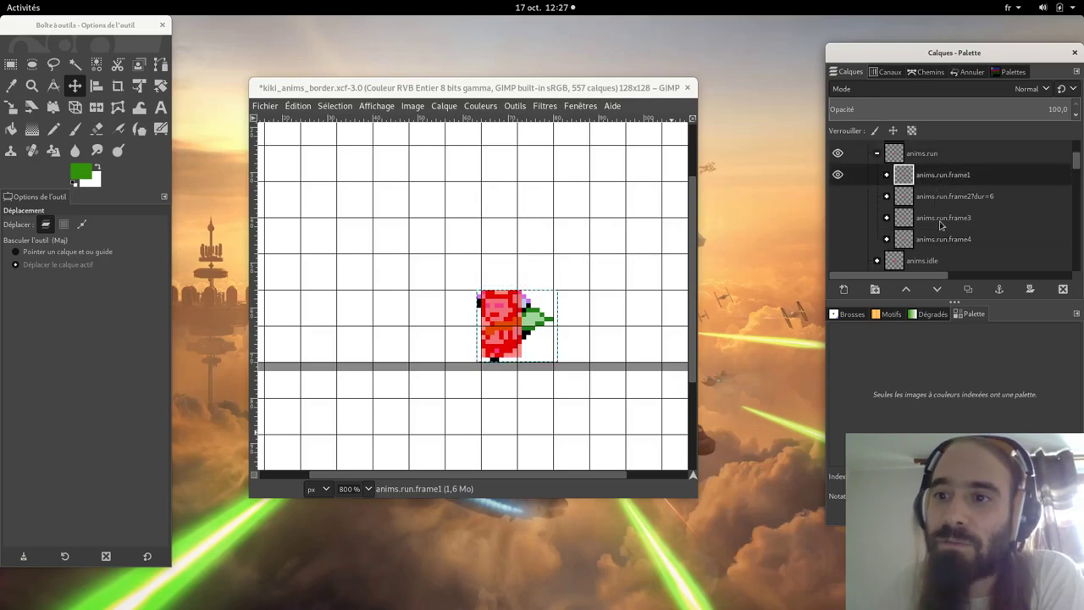
pyautogui.click(989, 201)
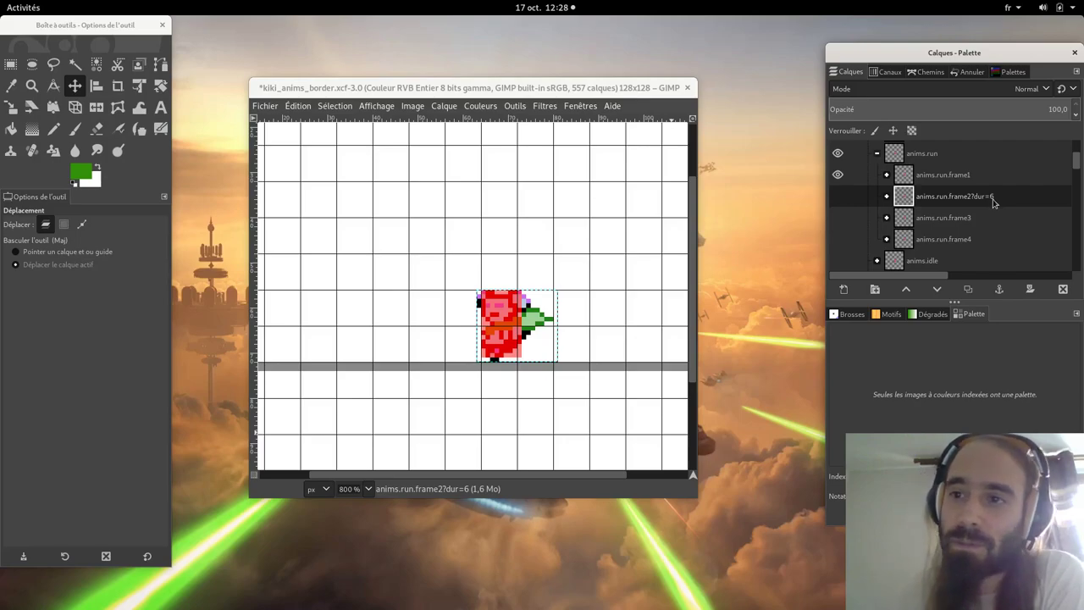
pyautogui.click(955, 178)
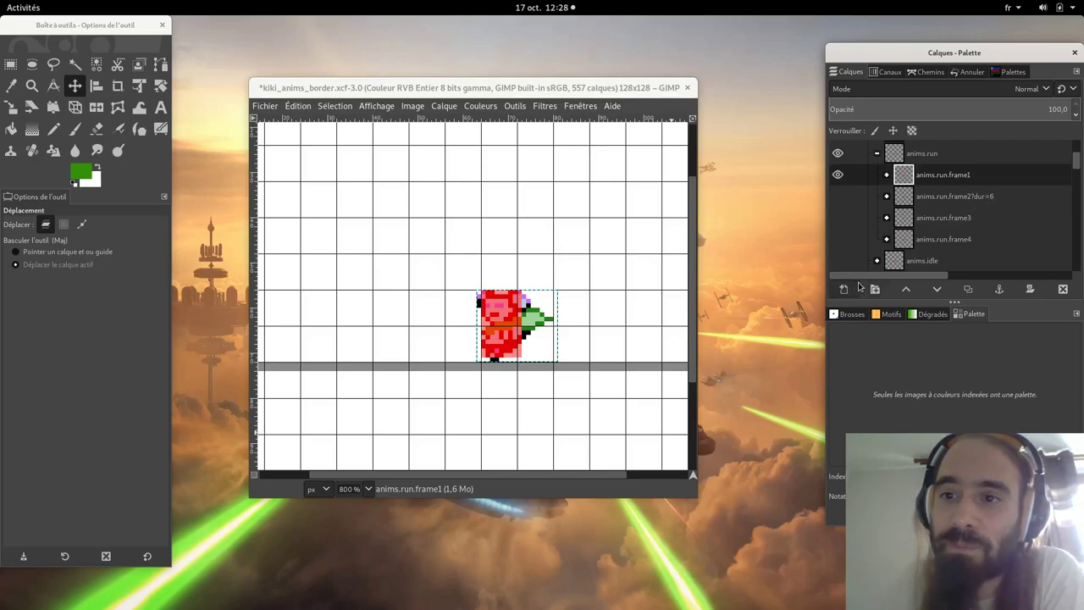
# Expand anims.run.frame1, select its hurtbox layer, and toggle that layer's visibility off and back on to compare it with the sprite
pyautogui.click(887, 175)
pyautogui.scroll(-1, 985, 211)
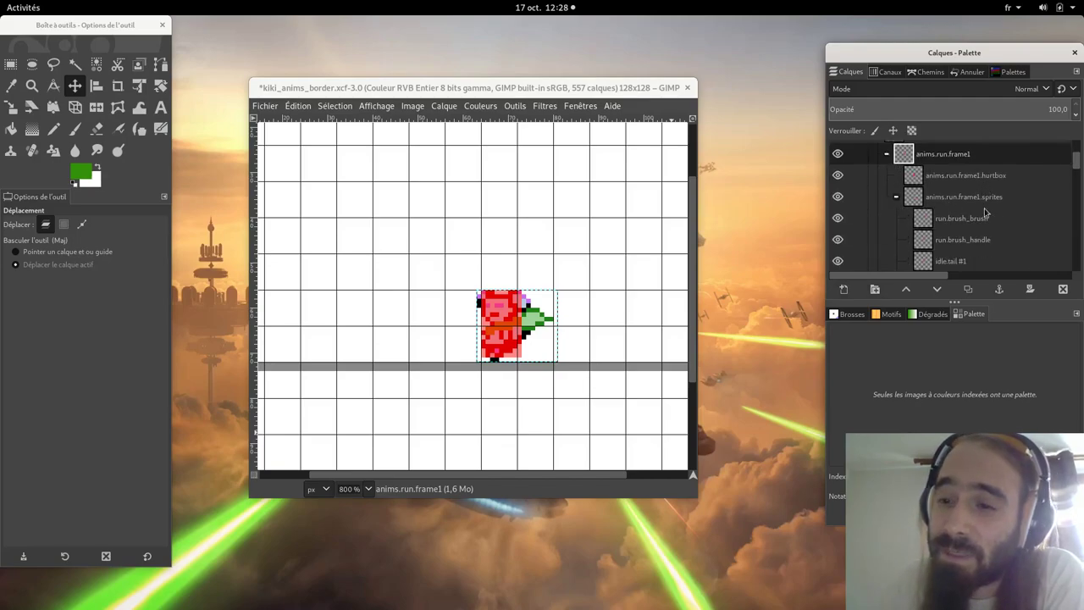
pyautogui.click(966, 180)
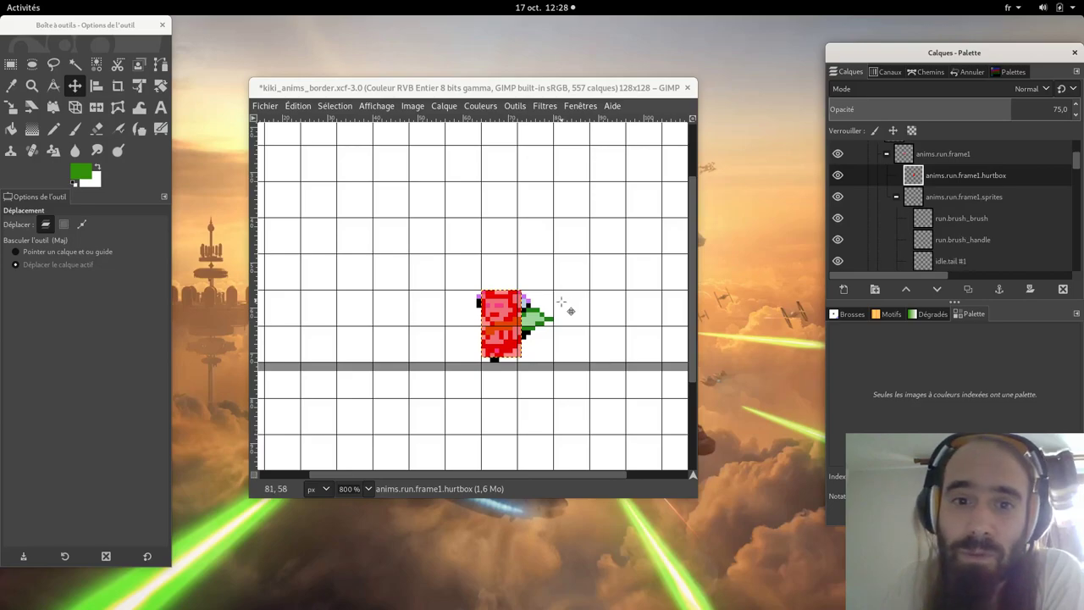
pyautogui.click(838, 176)
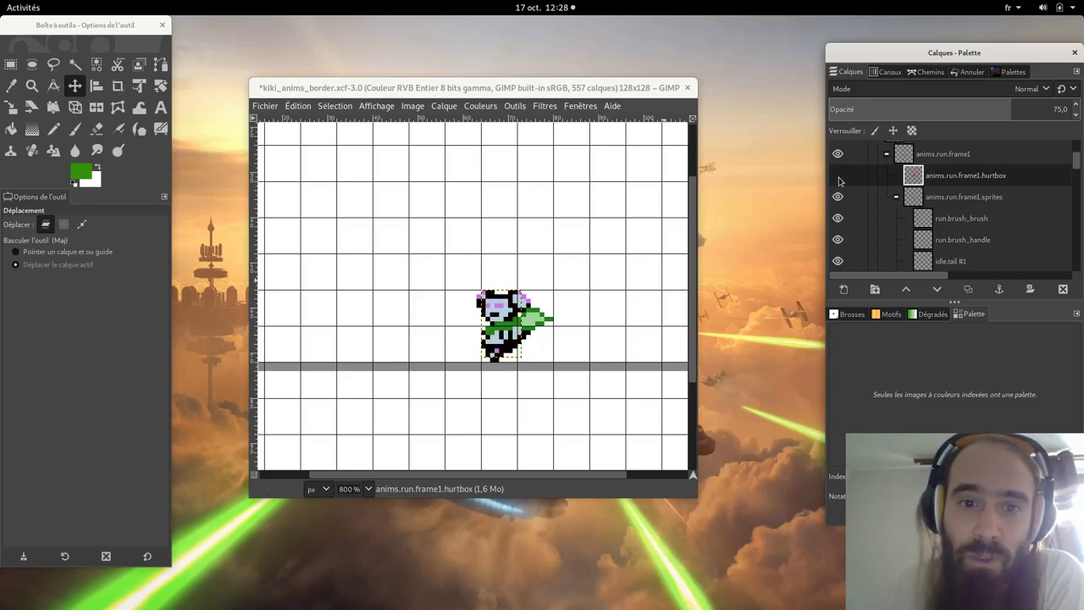
pyautogui.click(838, 175)
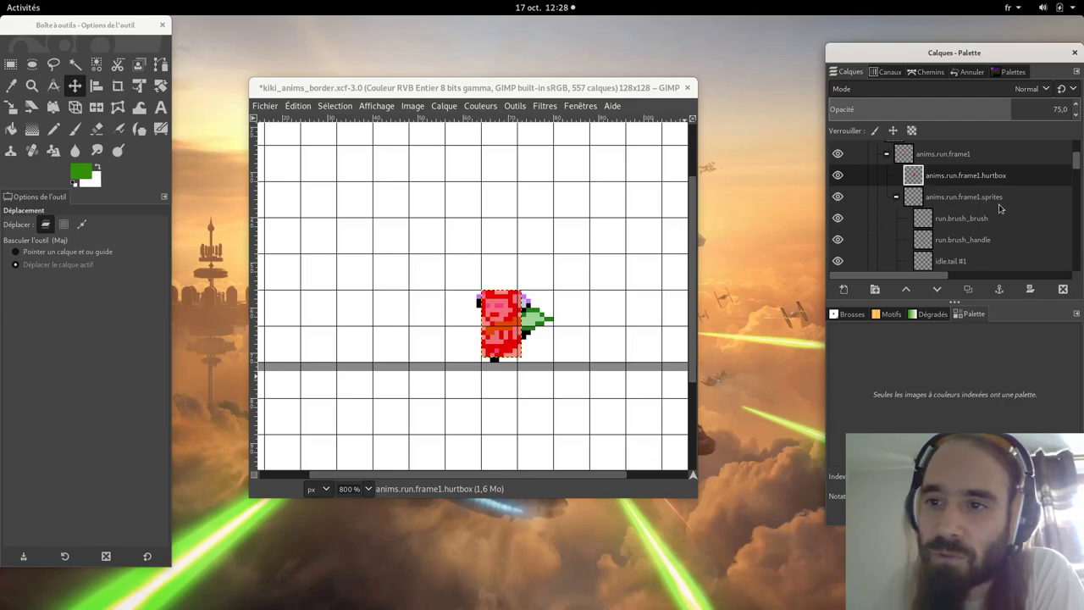
# Inspect the anims.run.frame1.sprites group, comparing its run.brush_brush and run.brush_handle layers and toggling the visibility of run.brush_brush off and on
pyautogui.scroll(-1, 995, 207)
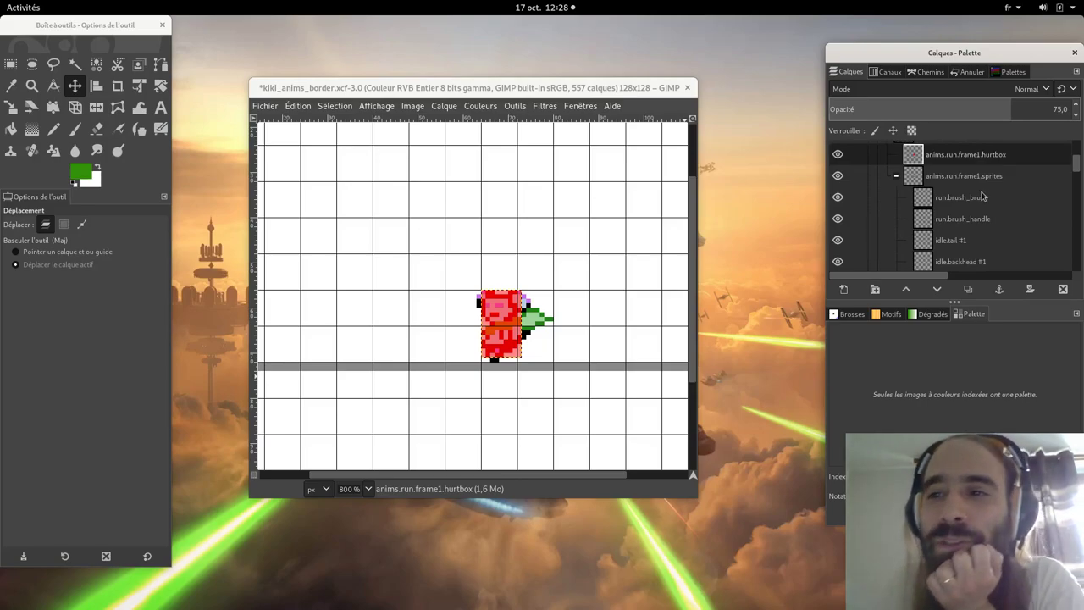
pyautogui.click(947, 183)
pyautogui.click(943, 200)
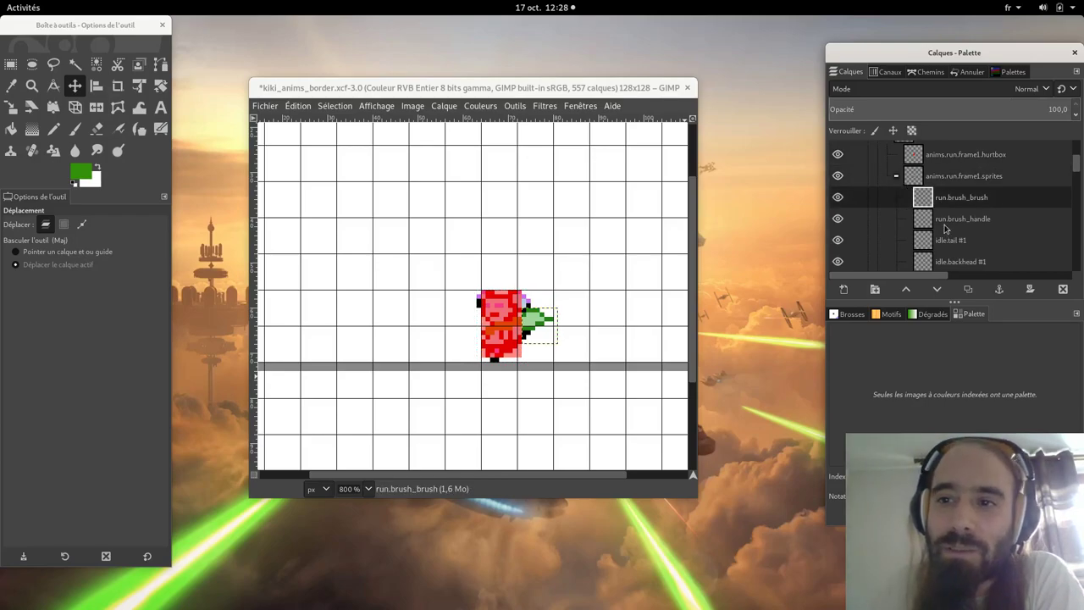
pyautogui.click(946, 224)
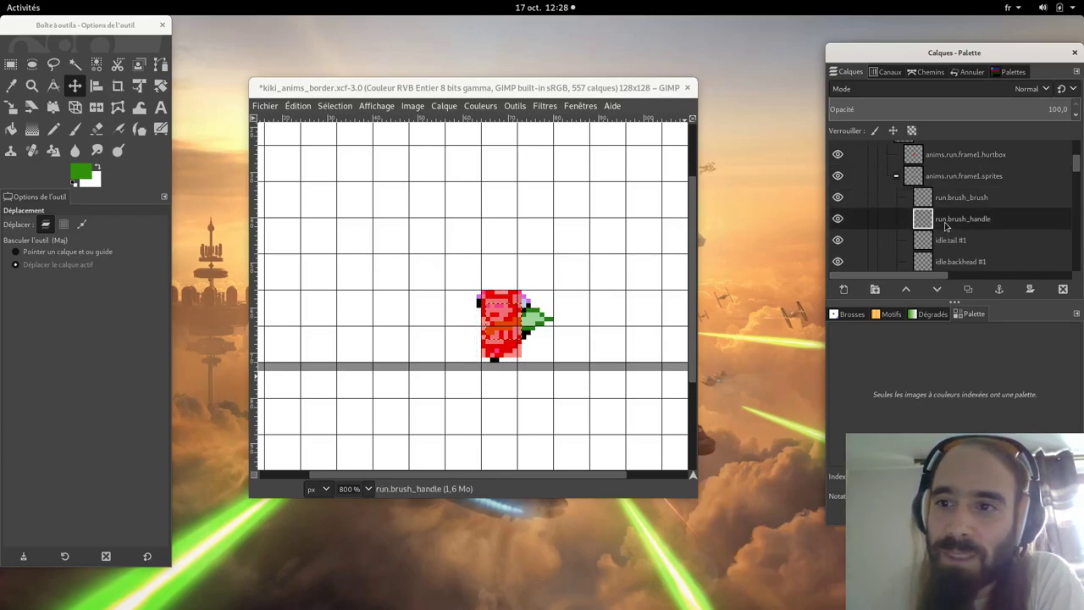
pyautogui.click(953, 203)
pyautogui.click(837, 197)
pyautogui.click(838, 196)
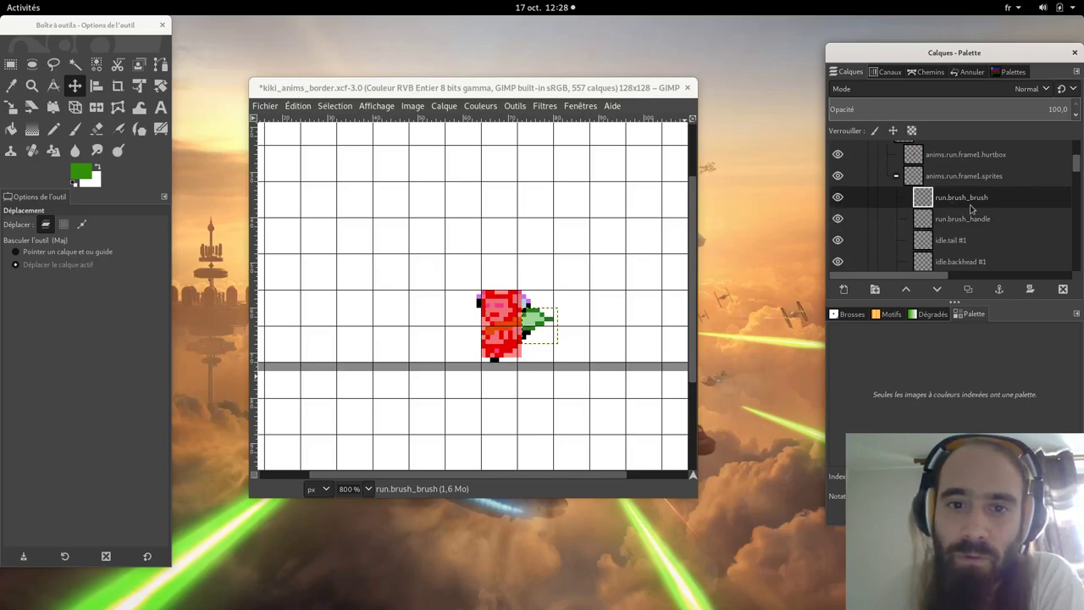
# Select run.brush_handle, idle.tail #1, idle.backhead #1, idle.body #1 and idle.head #1 in turn to view each sprite's bounds
pyautogui.click(976, 224)
pyautogui.scroll(-1, 971, 249)
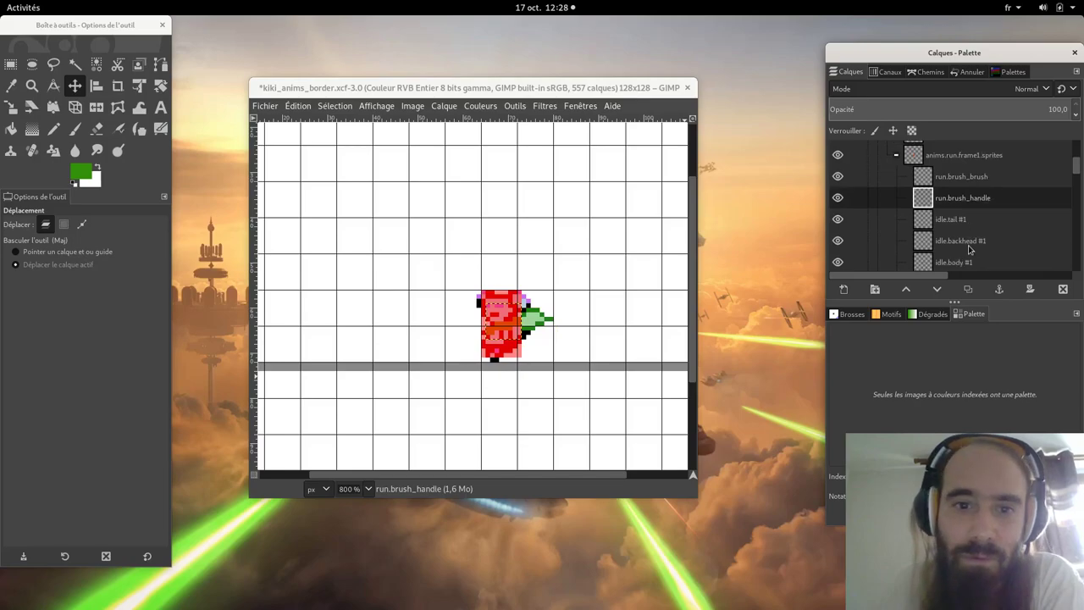
pyautogui.click(962, 222)
pyautogui.click(963, 241)
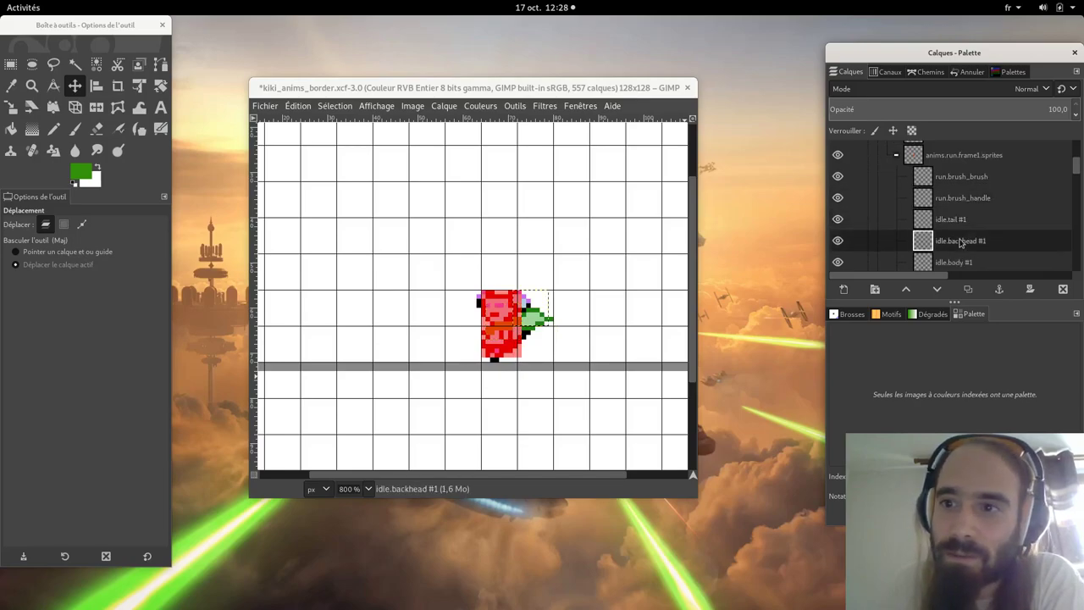
pyautogui.click(962, 263)
pyautogui.scroll(-1, 960, 264)
pyautogui.click(963, 263)
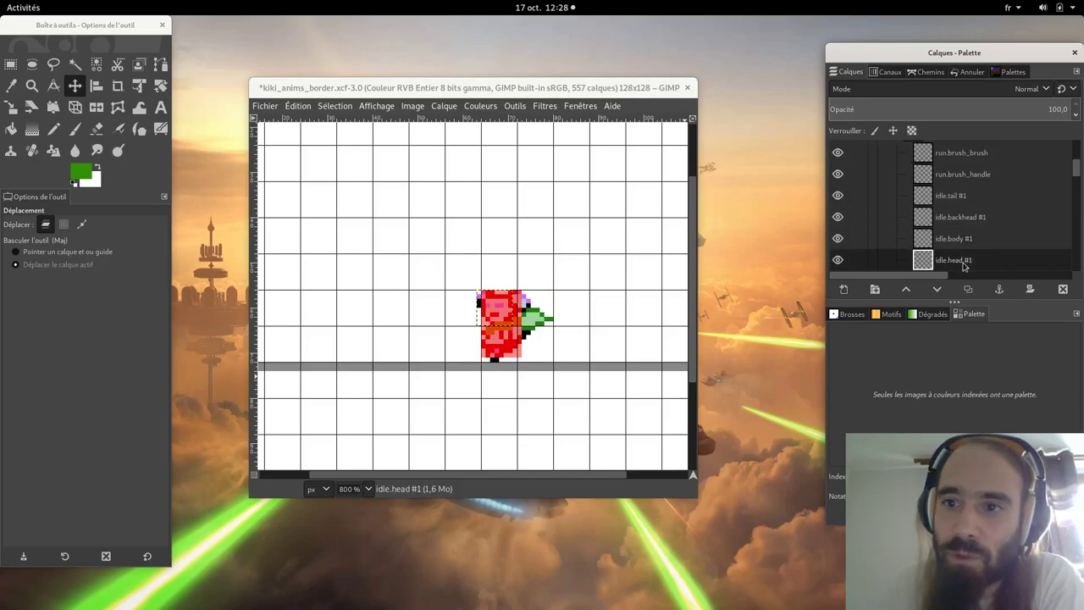
# Collapse the anims.run.frame1.sprites and anims.run.frame1 groups to get back to the list of frames in anims.run
pyautogui.scroll(3, 973, 260)
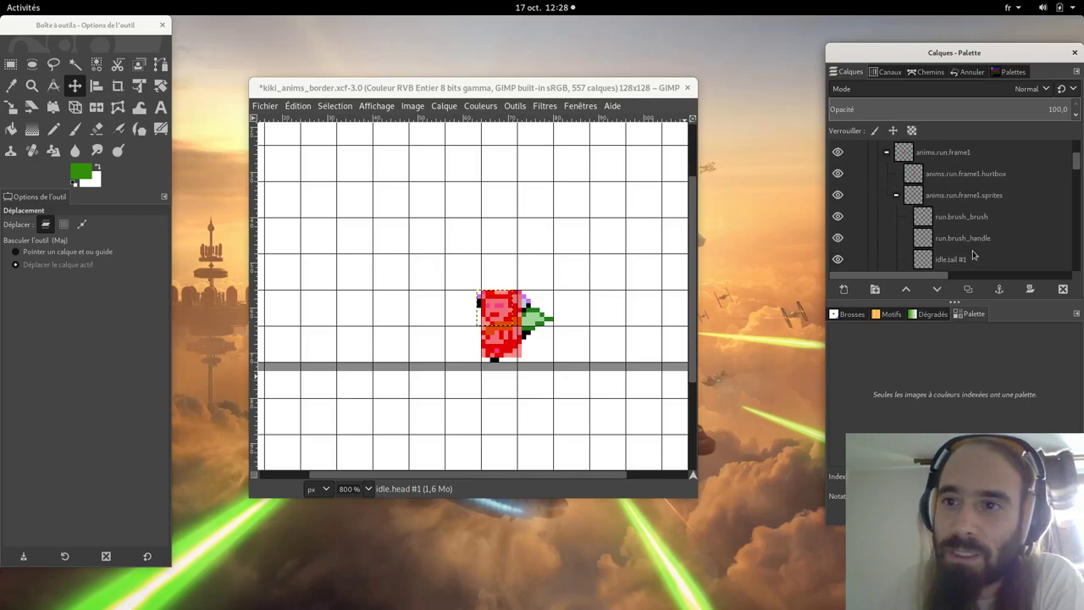
pyautogui.click(896, 198)
pyautogui.click(886, 152)
pyautogui.scroll(2, 962, 234)
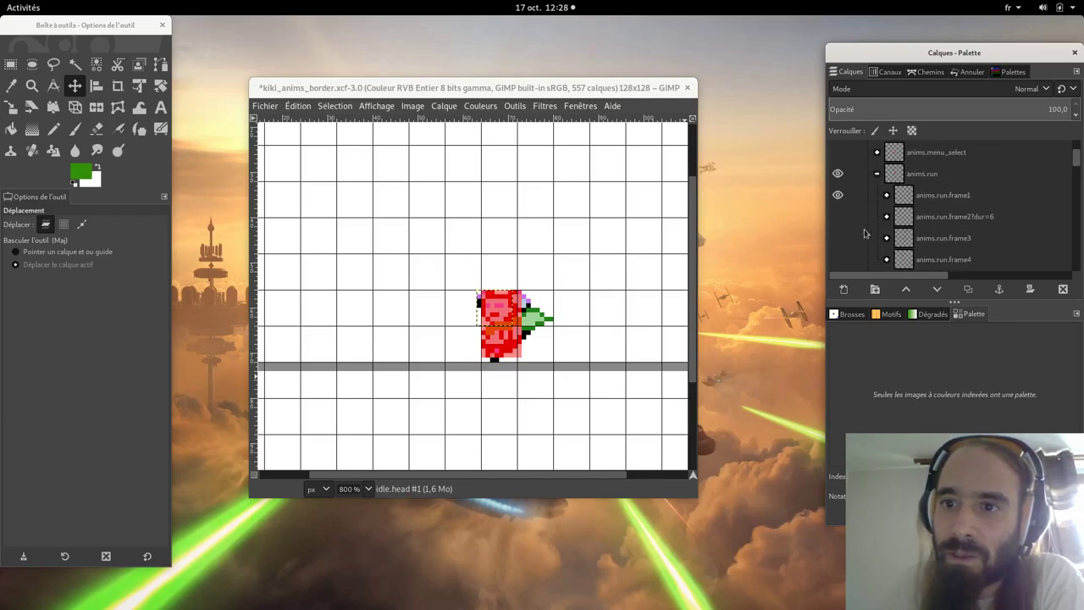
# Show the four frames of anims.run one at a time by switching their visibility, ending with only frame1 shown
pyautogui.click(837, 195)
pyautogui.click(838, 217)
pyautogui.click(838, 217)
pyautogui.click(838, 239)
pyautogui.click(838, 238)
pyautogui.click(838, 259)
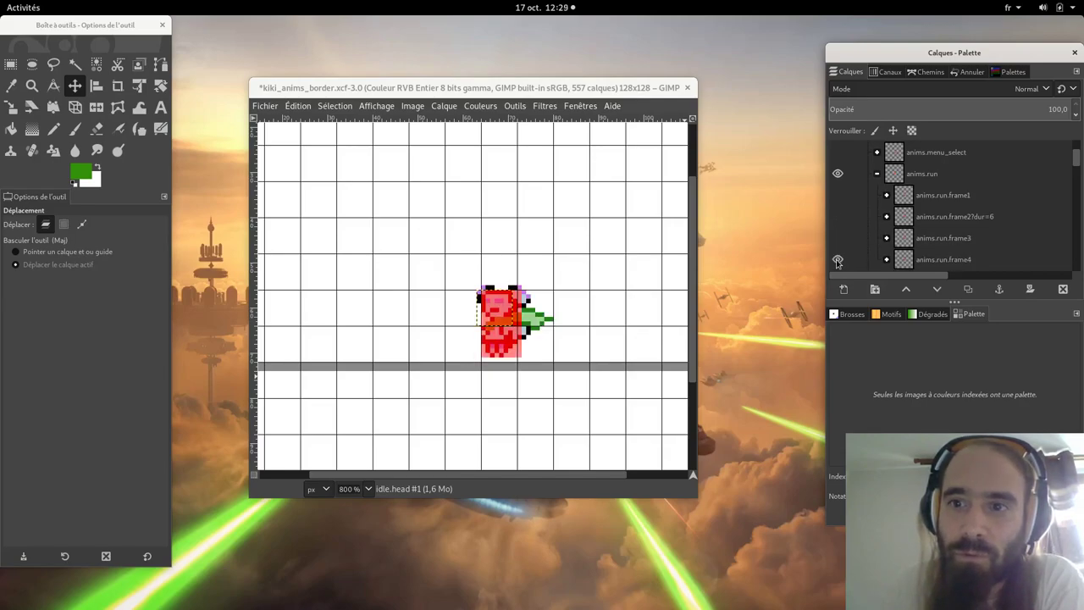
pyautogui.click(838, 259)
pyautogui.click(838, 239)
pyautogui.click(838, 238)
pyautogui.click(838, 196)
pyautogui.click(838, 195)
pyautogui.click(838, 216)
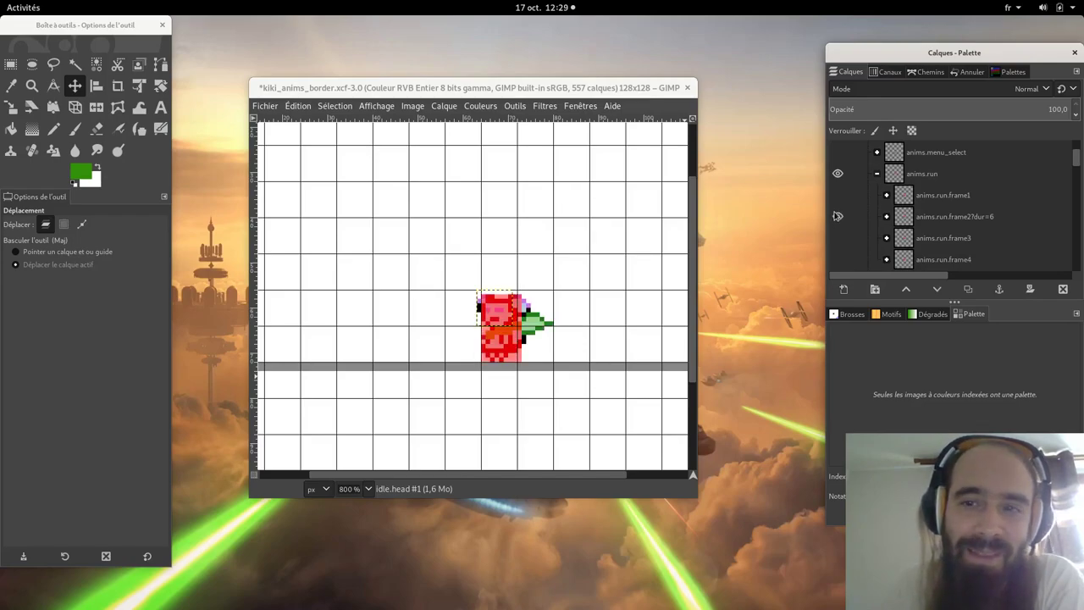
pyautogui.click(838, 217)
pyautogui.click(838, 196)
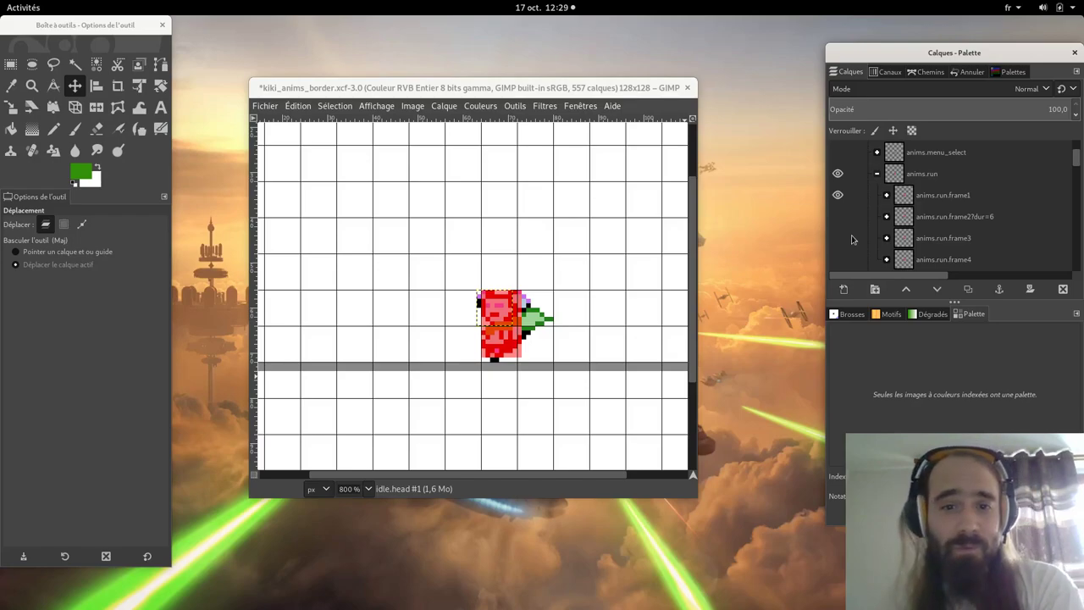
# Collapse anims.run and the anims group, briefly re-expanding anims to review its animations before leaving only the top-level layers listed
pyautogui.click(878, 175)
pyautogui.scroll(2, 915, 182)
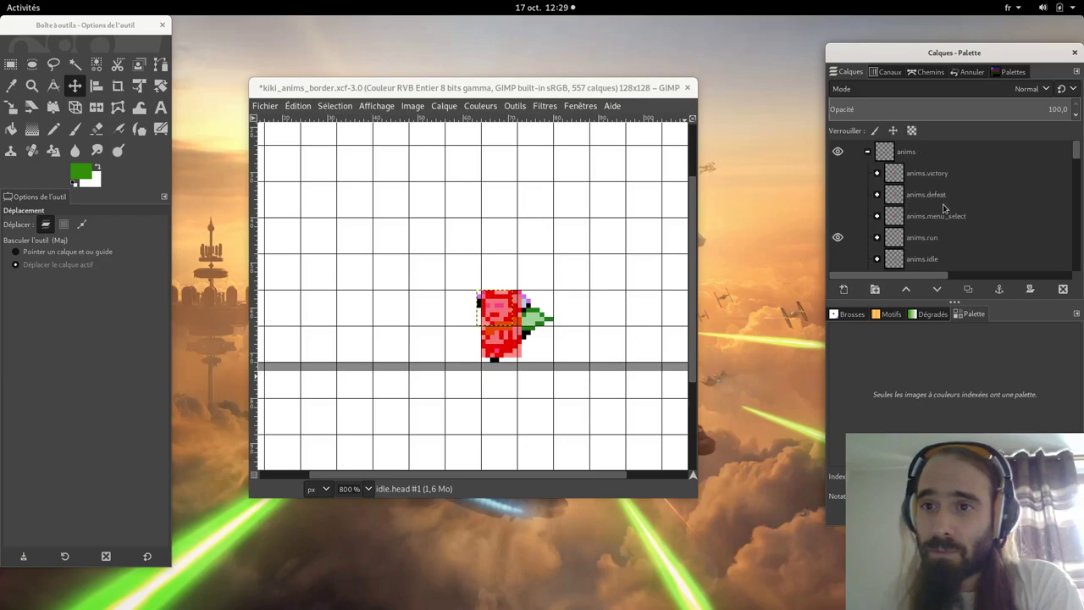
pyautogui.click(876, 159)
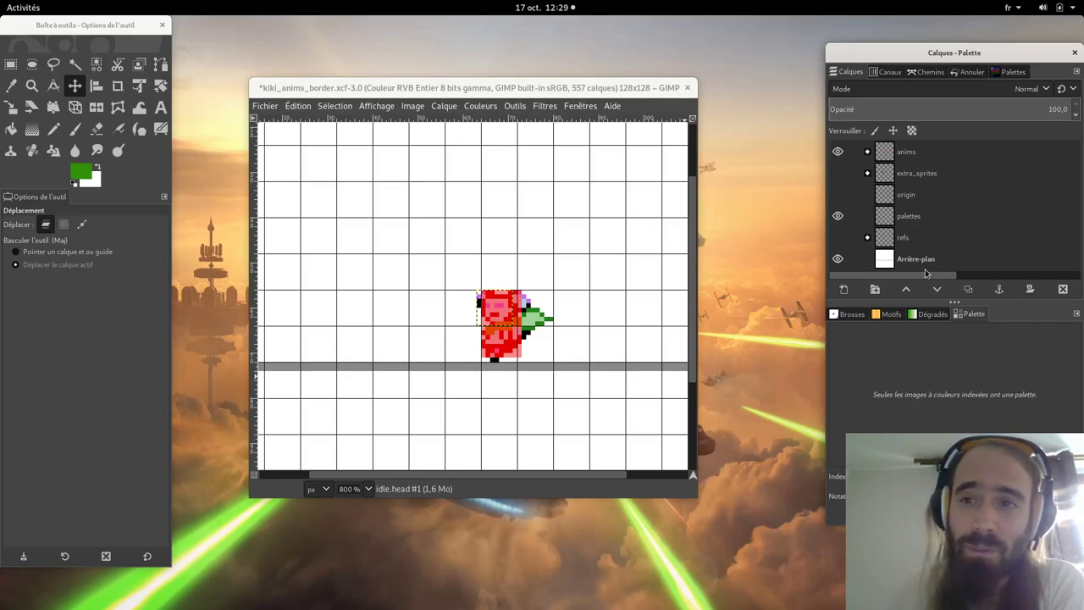
pyautogui.click(868, 152)
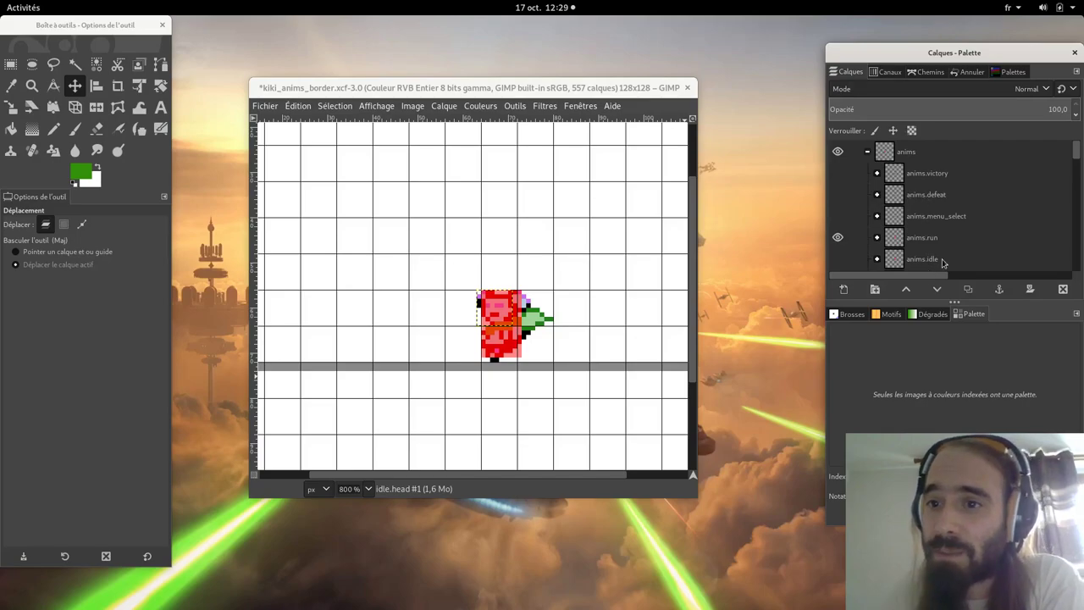
pyautogui.click(869, 153)
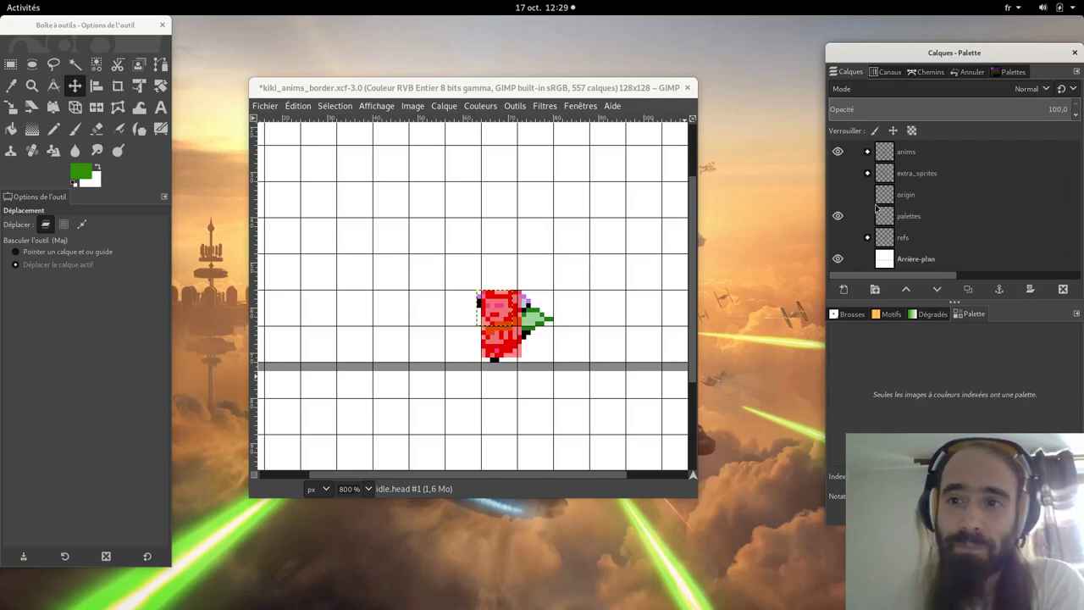
# Expand the refs group and select it as the parent for a new layer
pyautogui.scroll(-1, 523, 271)
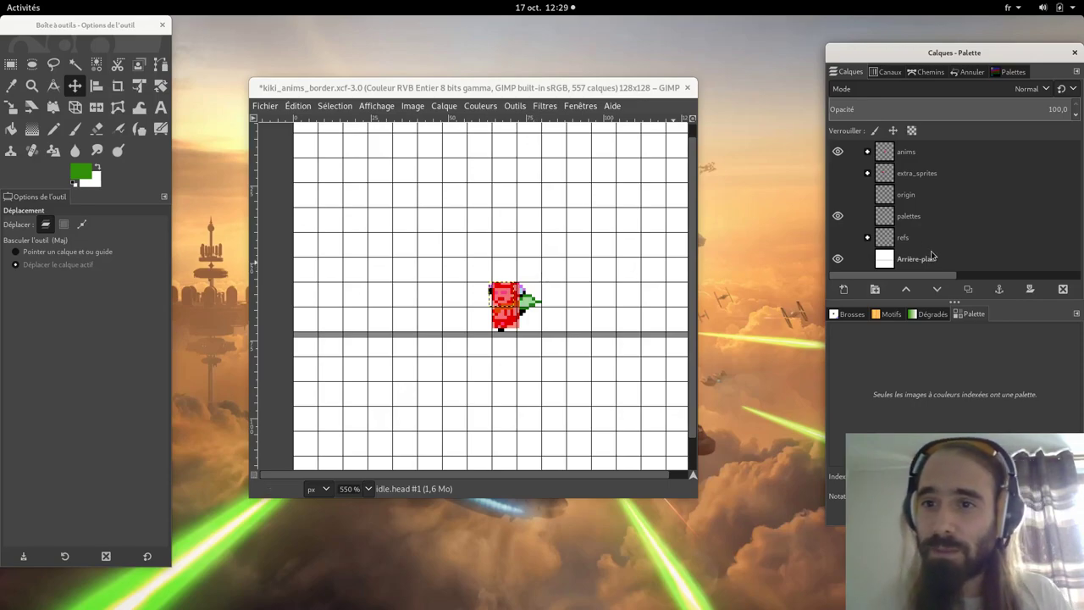
pyautogui.click(867, 238)
pyautogui.scroll(-1, 947, 225)
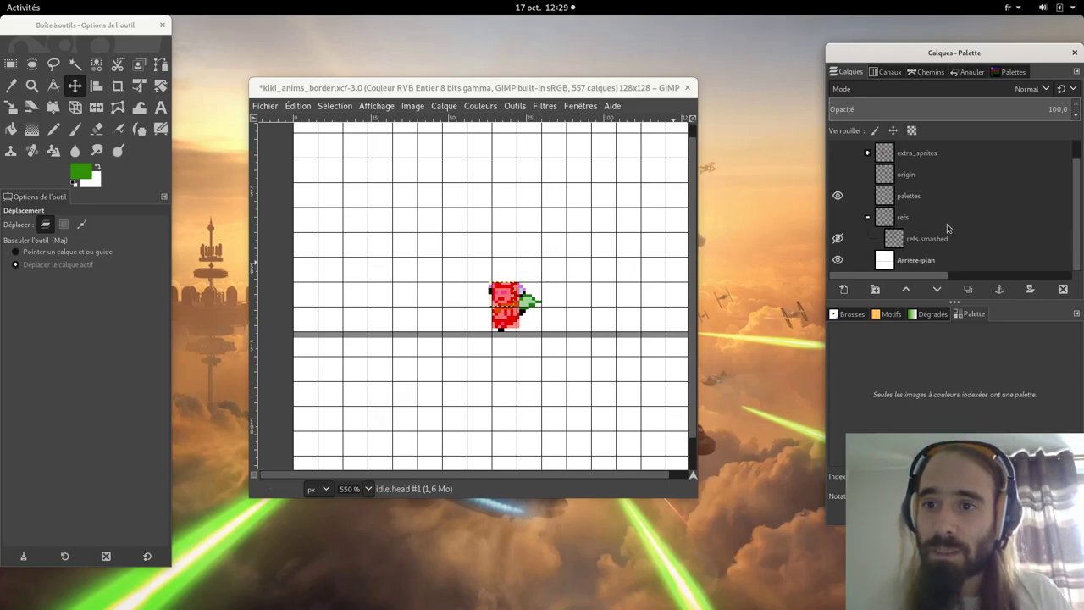
pyautogui.click(904, 219)
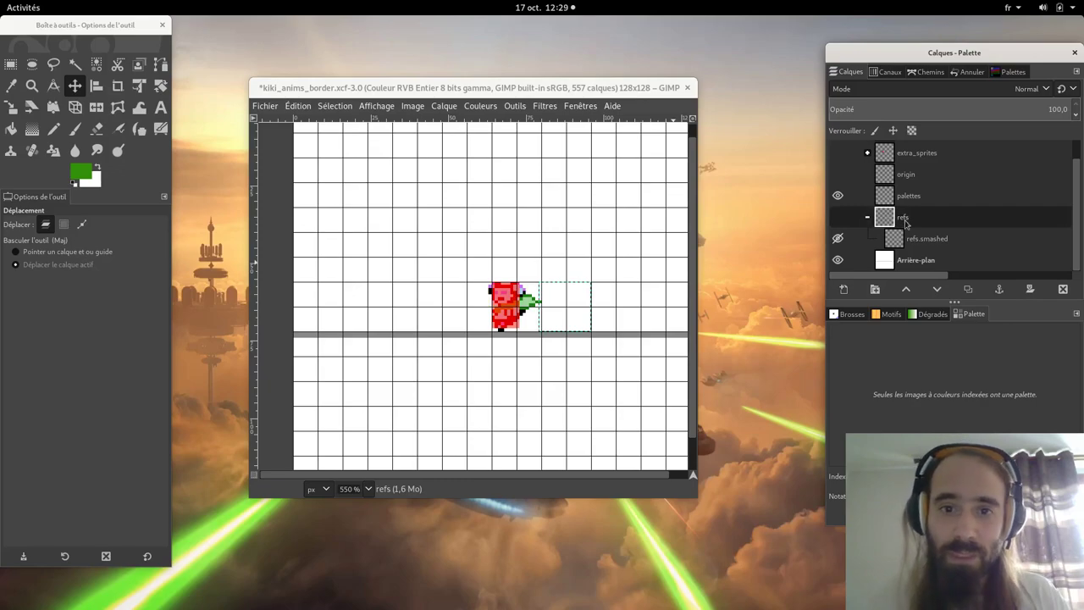
# Create a new layer named mustache in the refs group, 8 px wide and 8 px high
pyautogui.click(845, 291)
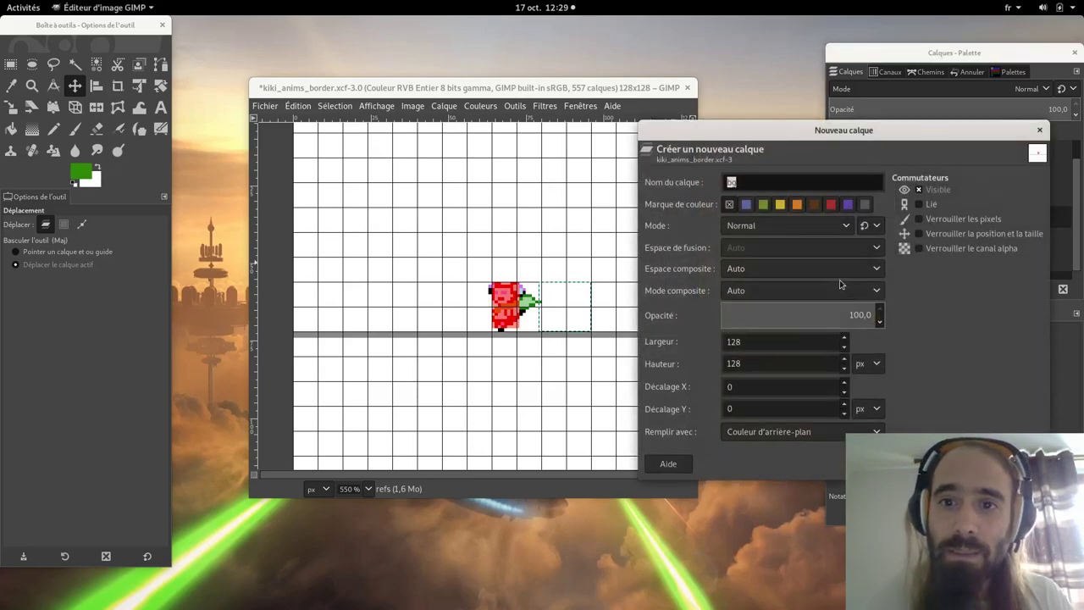
pyautogui.write('mustache')
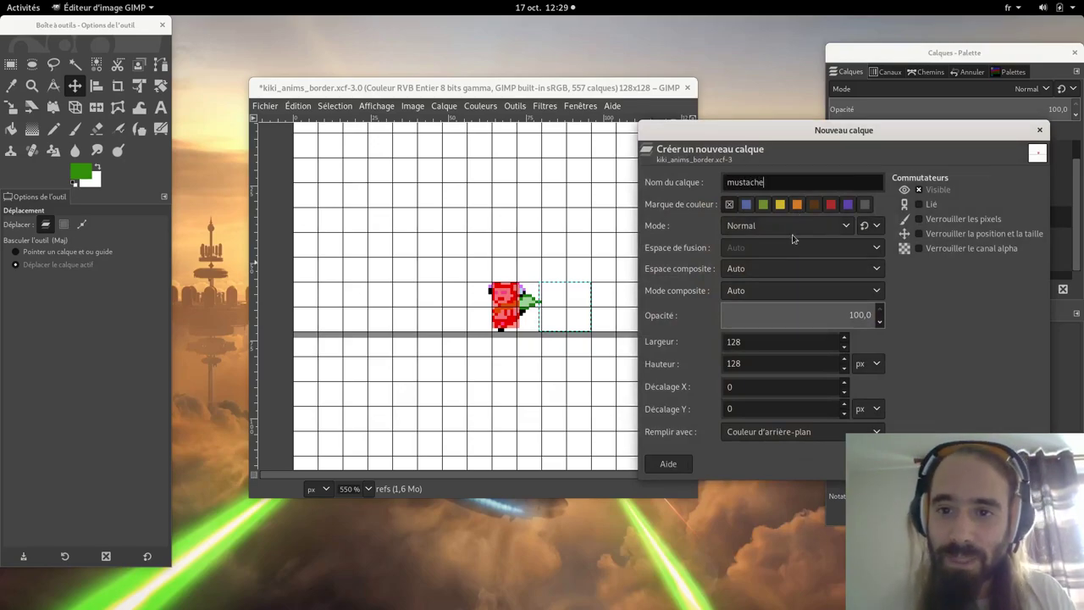
pyautogui.doubleClick(756, 344)
pyautogui.write('8')
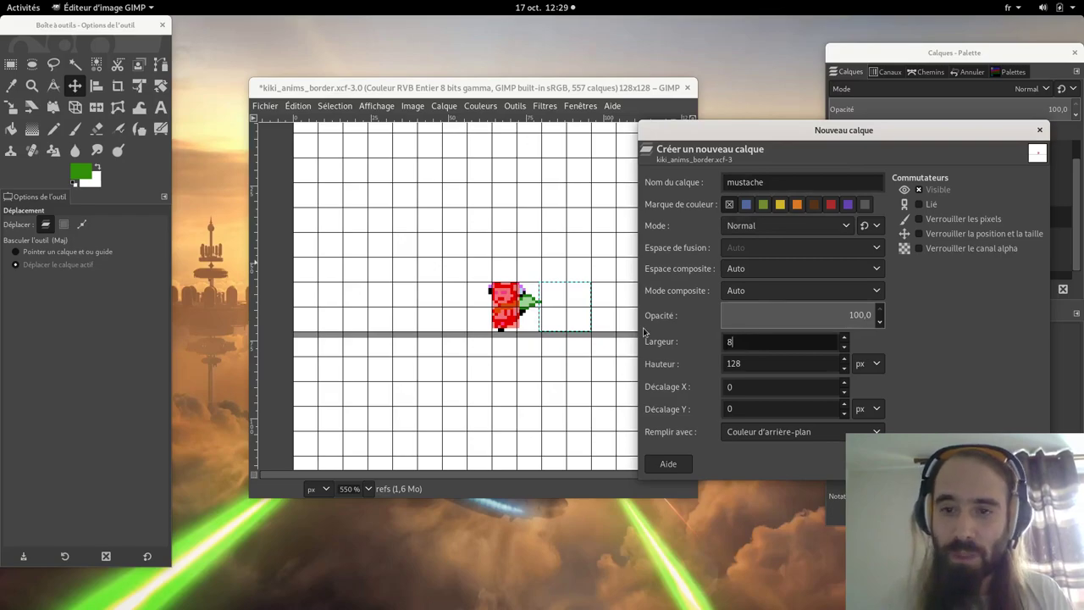
pyautogui.press('Tab')
pyautogui.write('8')
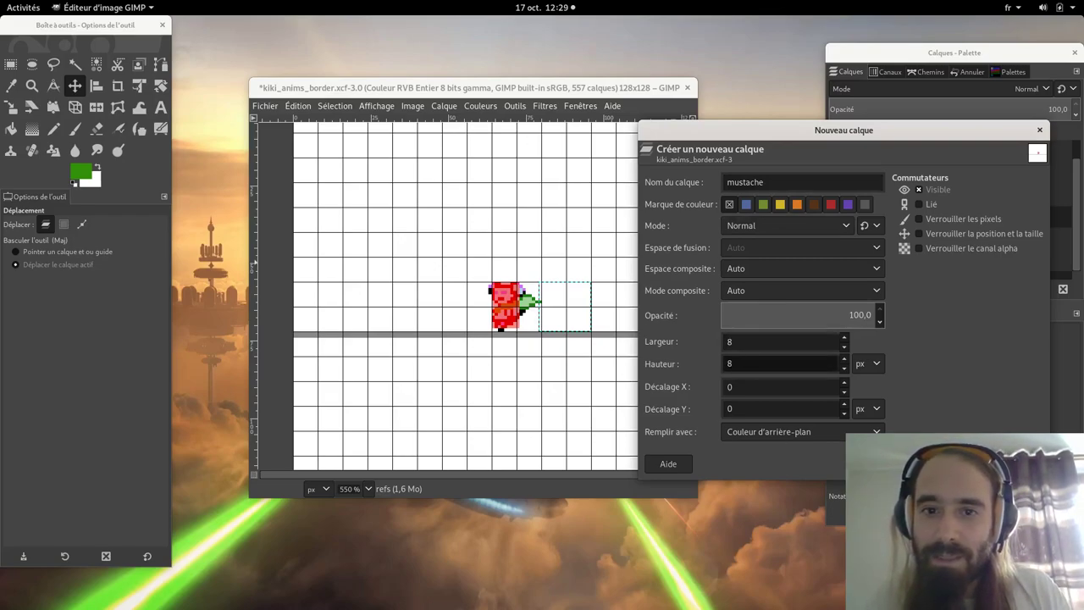
pyautogui.press('Return')
# Move the mustache layer one grid cell to the right, directly beside the cell holding the palette swatches
pyautogui.scroll(-1, 616, 312)
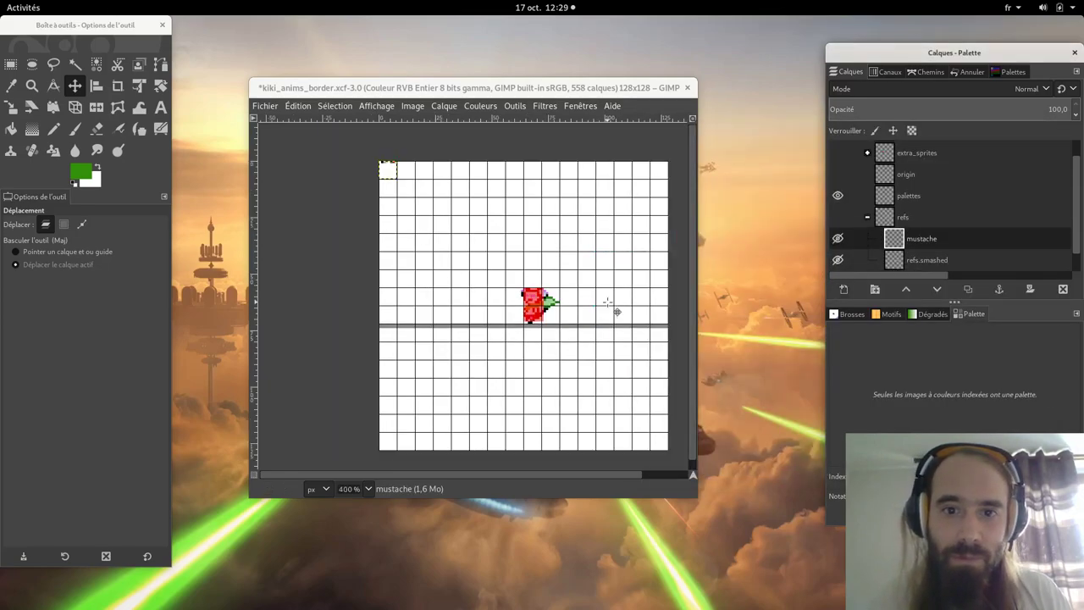
pyautogui.scroll(5, 367, 164)
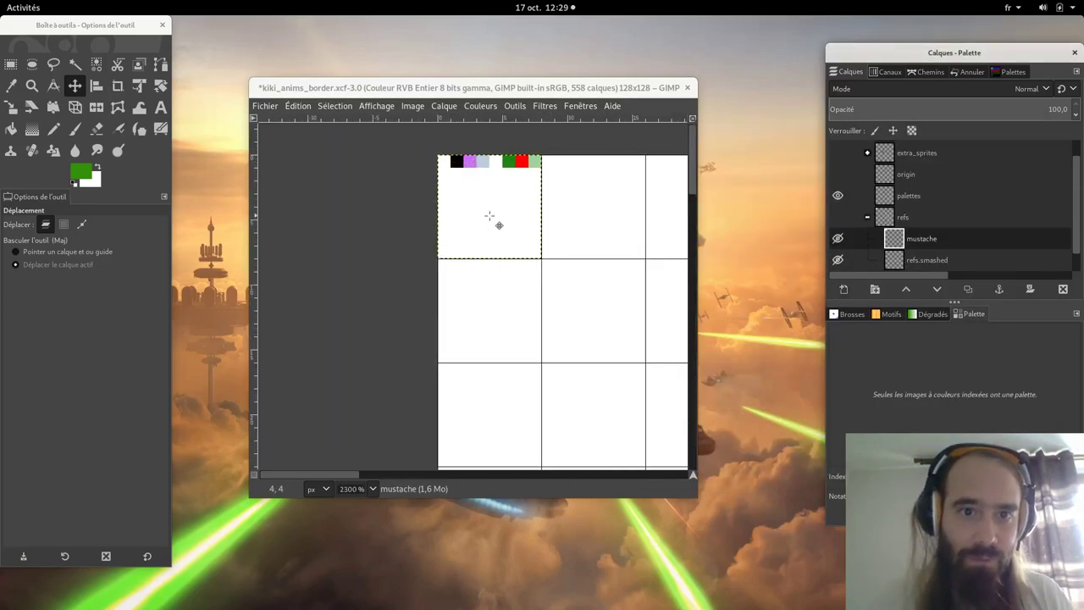
pyautogui.moveTo(491, 203); pyautogui.dragTo(600, 217)
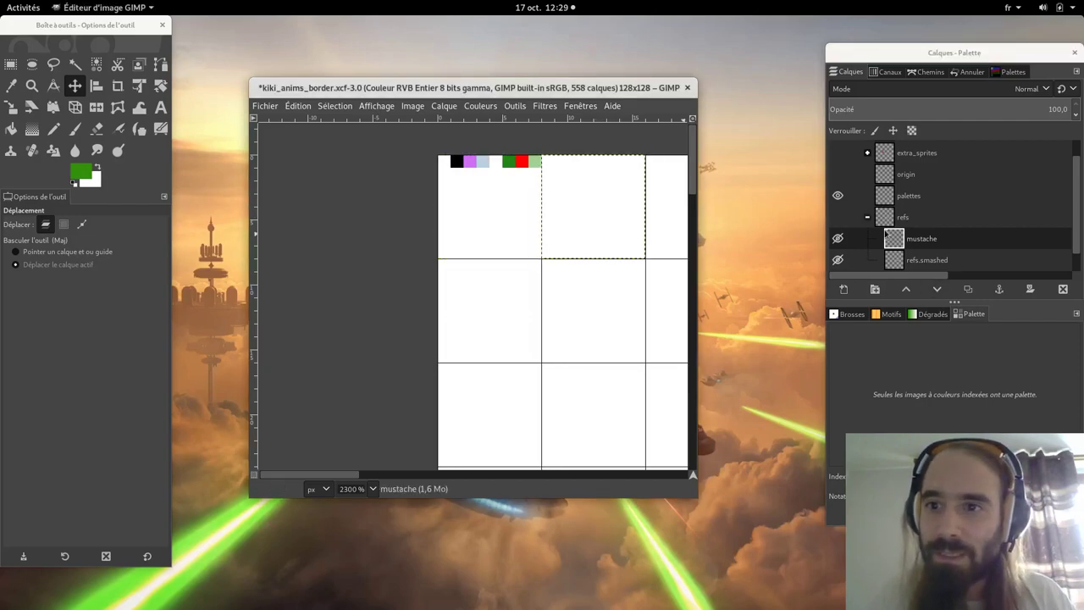
# Make the refs group visible and hide its refs.smashed layer, leaving mustache shown
pyautogui.click(838, 218)
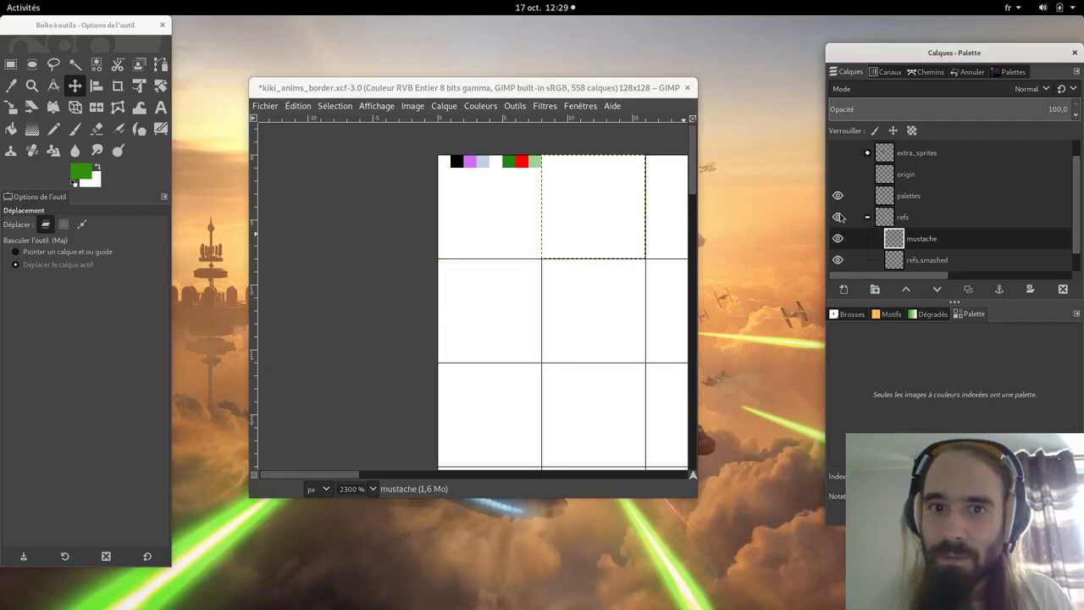
pyautogui.click(838, 261)
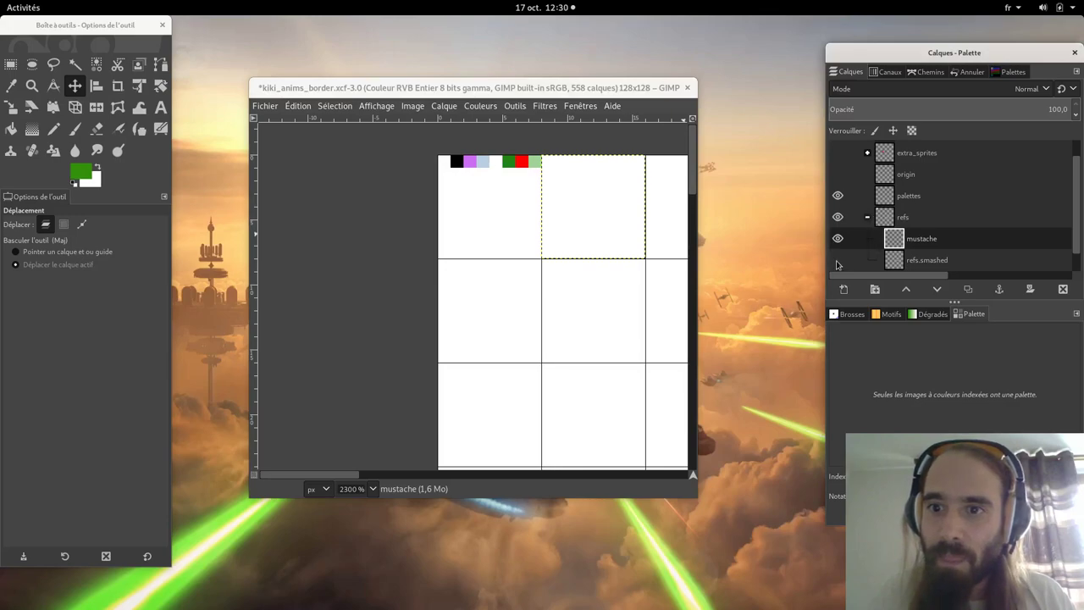
pyautogui.scroll(-1, 882, 229)
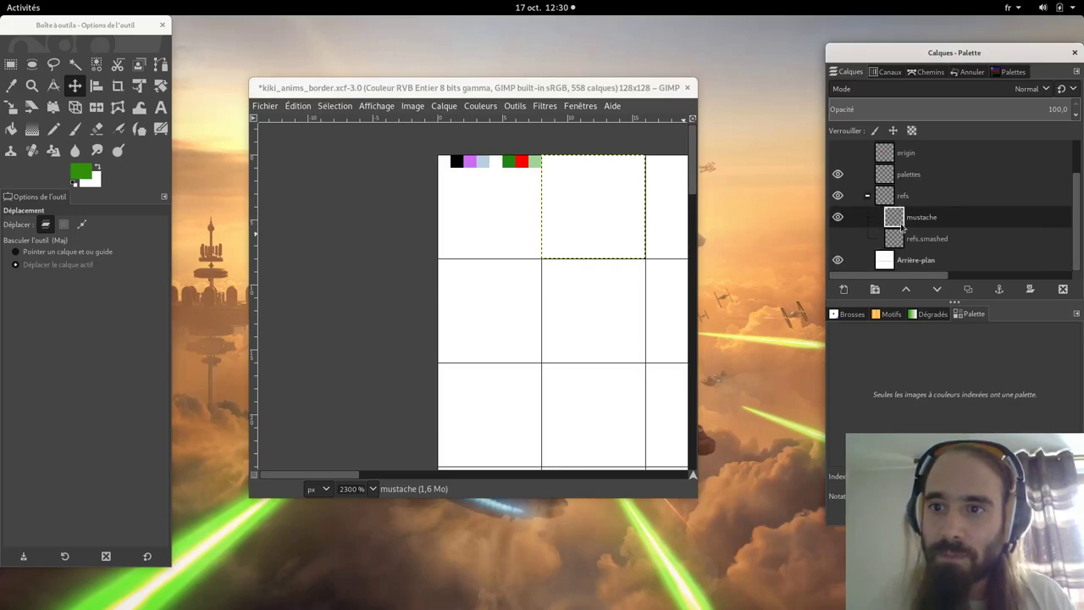
# Pick purple as foreground and light blue as background from the palettes layer with the Pencil tool, and make mustache the active layer
pyautogui.click(897, 173)
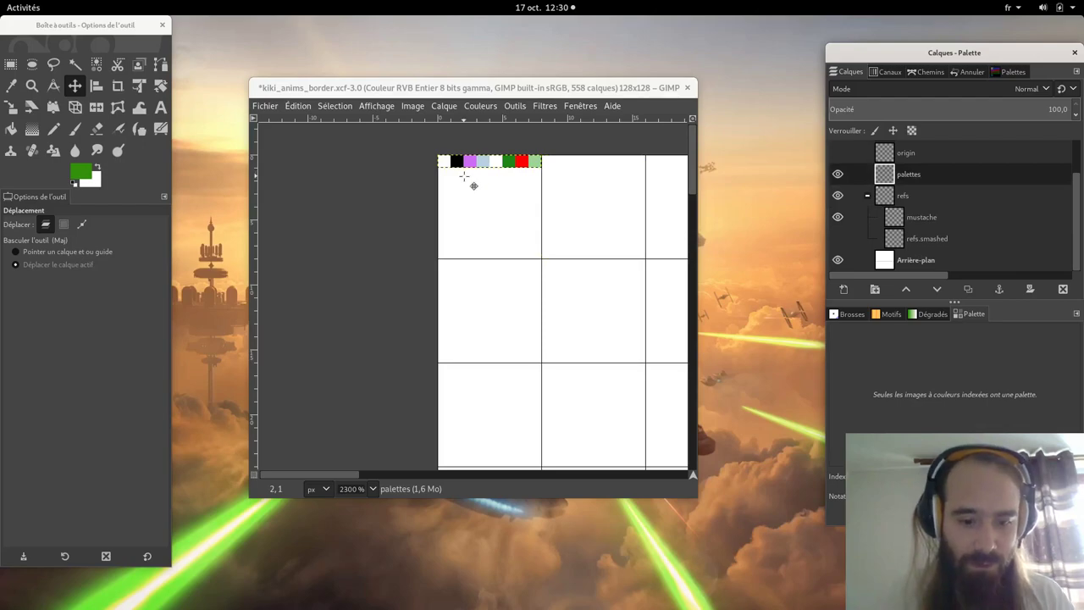
pyautogui.press('n')
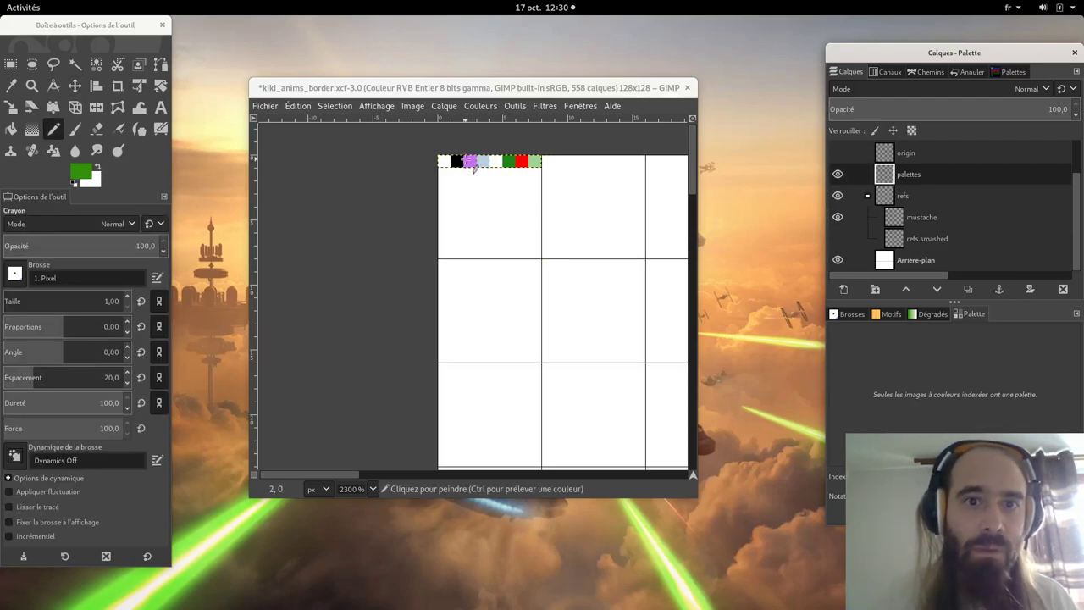
pyautogui.keyDown('ctrl'); pyautogui.click(473, 163); pyautogui.keyUp('ctrl')
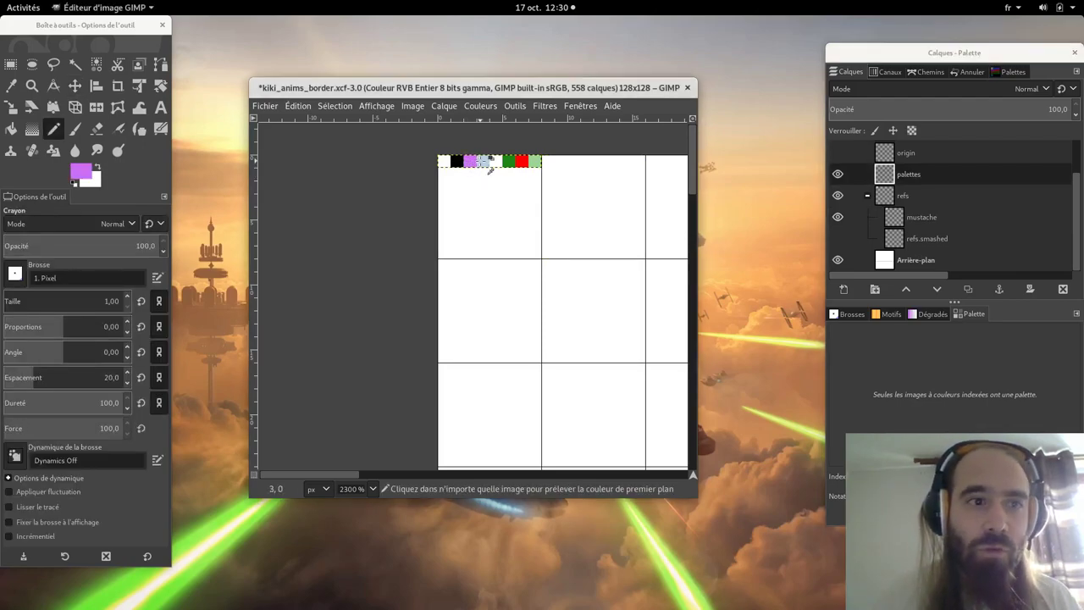
pyautogui.press('x')
pyautogui.keyDown('ctrl'); pyautogui.click(483, 161); pyautogui.keyUp('ctrl')
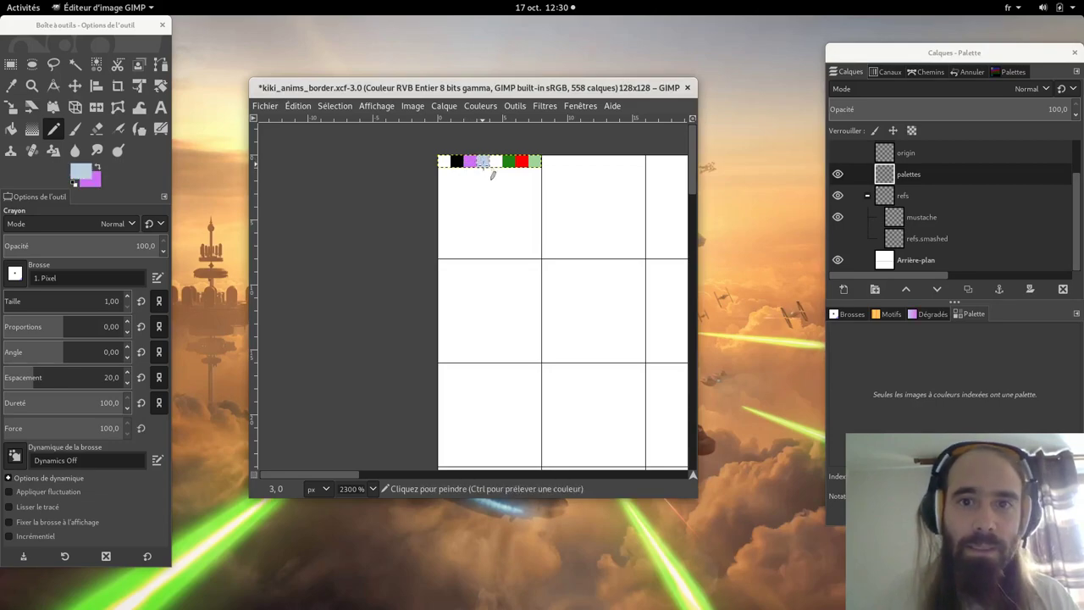
pyautogui.click(931, 219)
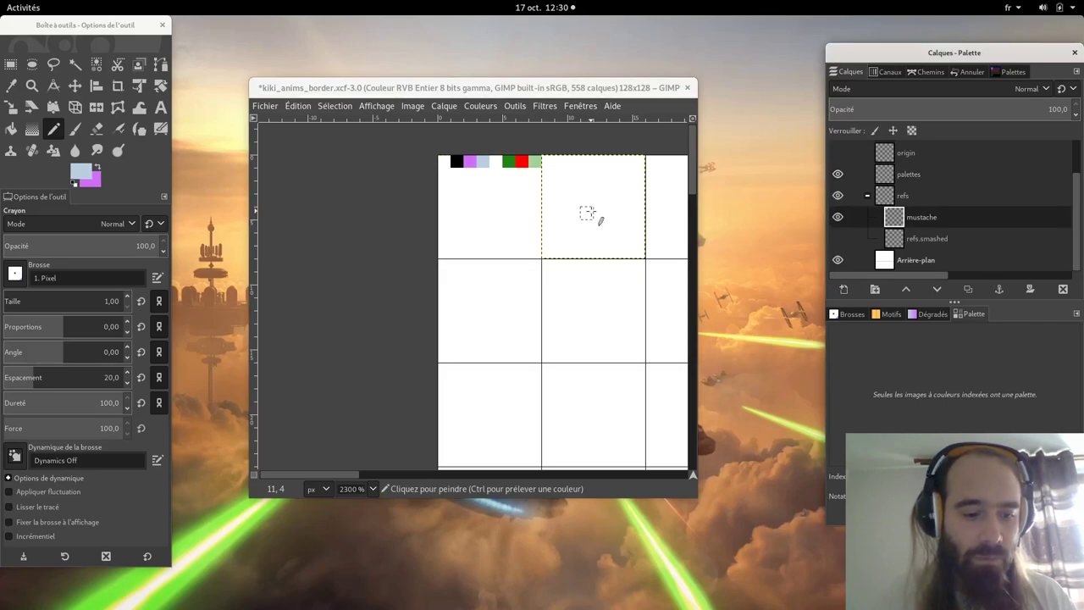
pyautogui.press('x')
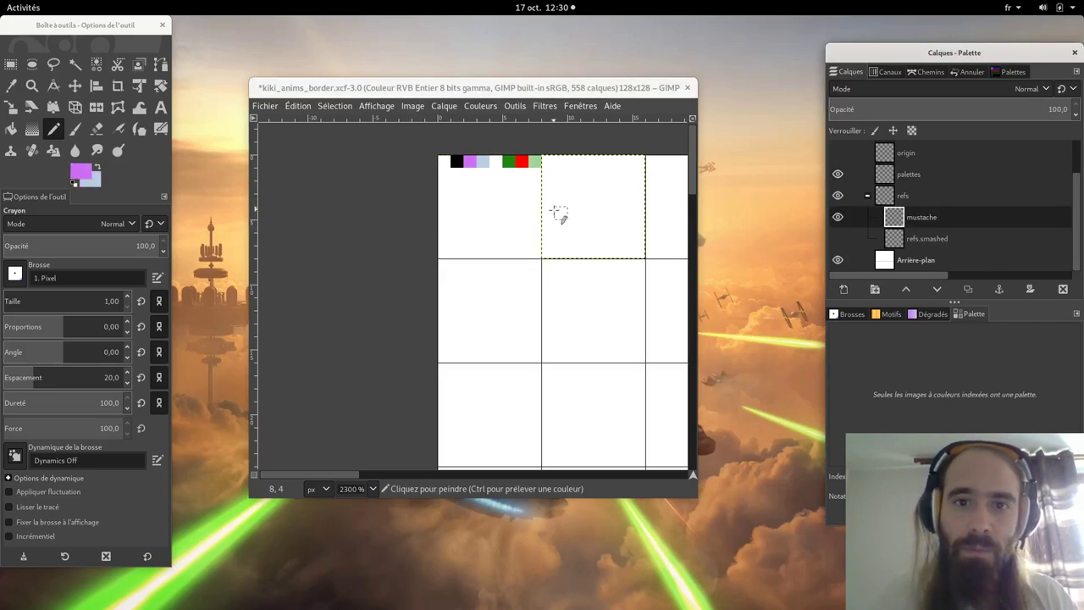
# Draw a purple mustache on the mustache layer: an eight-pixel row with two separate two-pixel bumps directly above it
pyautogui.click(548, 212)
pyautogui.click(560, 212)
pyautogui.click(575, 199)
pyautogui.click(587, 200)
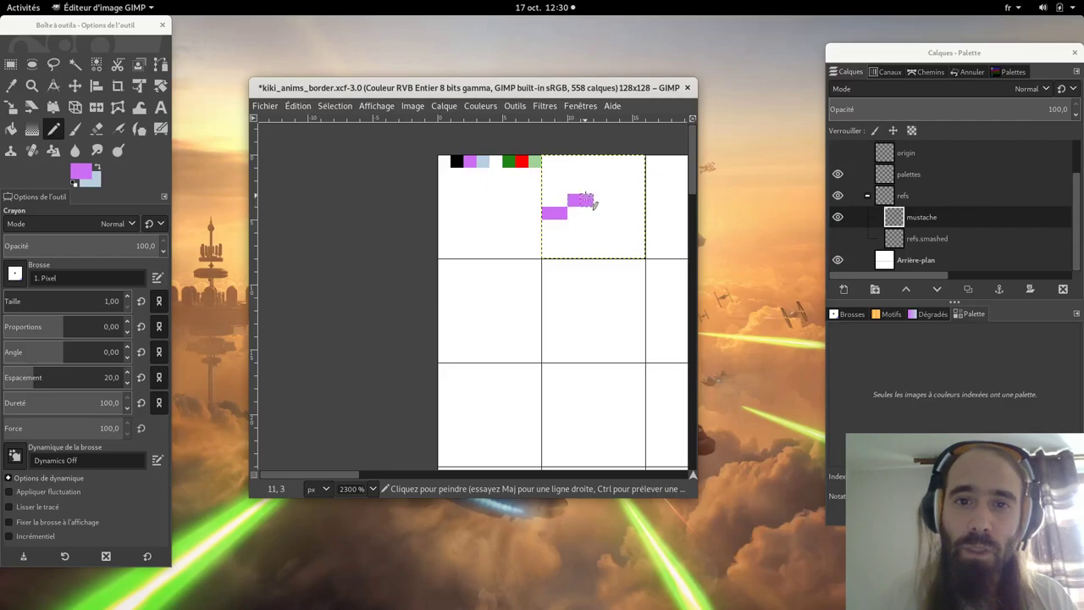
pyautogui.click(600, 214)
pyautogui.click(612, 199)
pyautogui.click(625, 200)
pyautogui.click(638, 213)
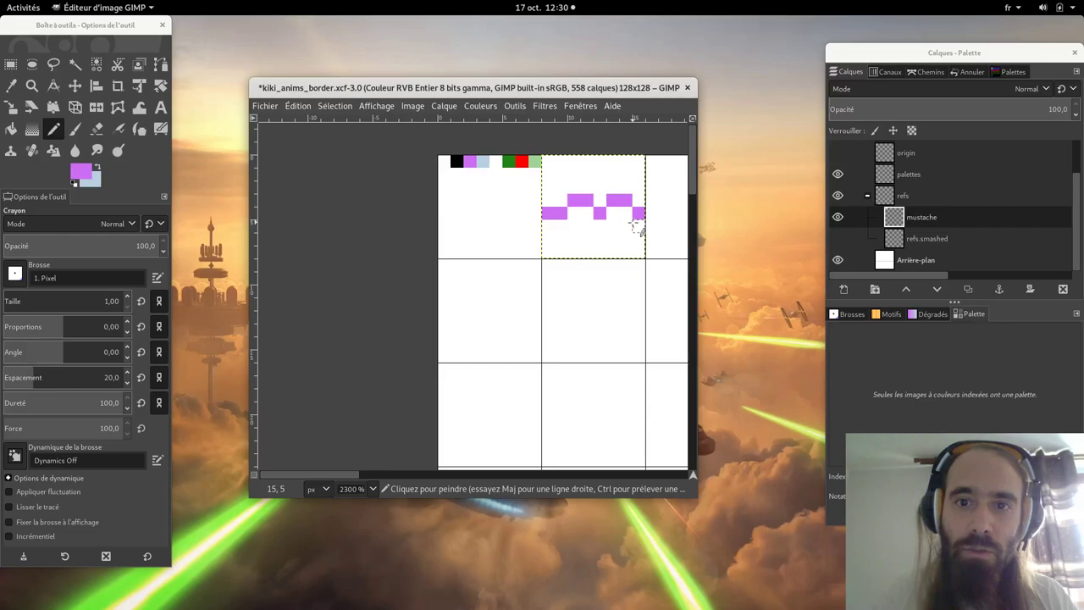
pyautogui.moveTo(575, 213); pyautogui.dragTo(588, 213)
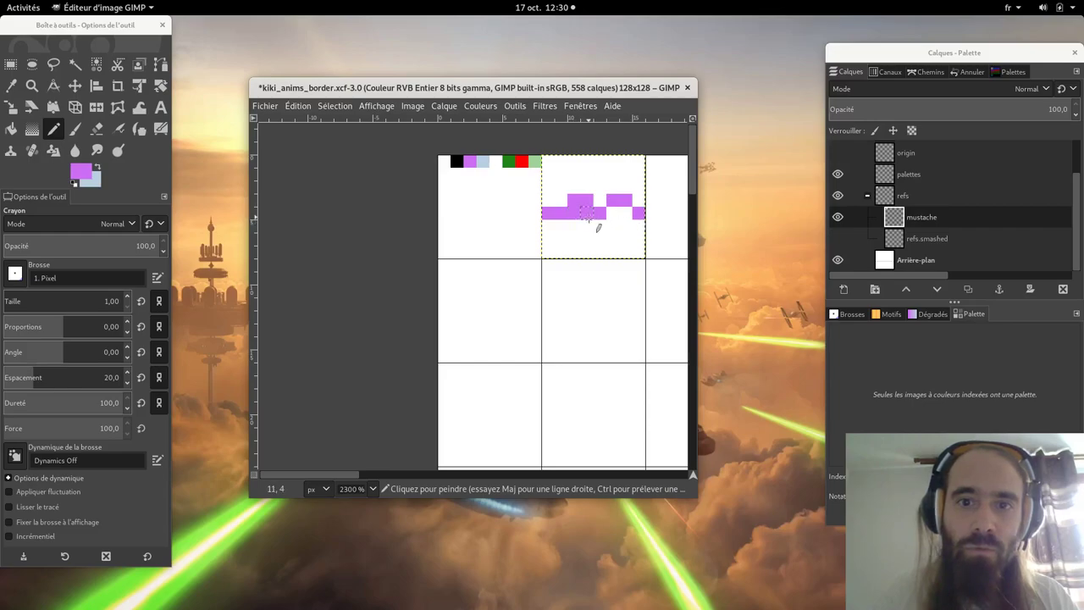
pyautogui.click(612, 213)
pyautogui.click(625, 213)
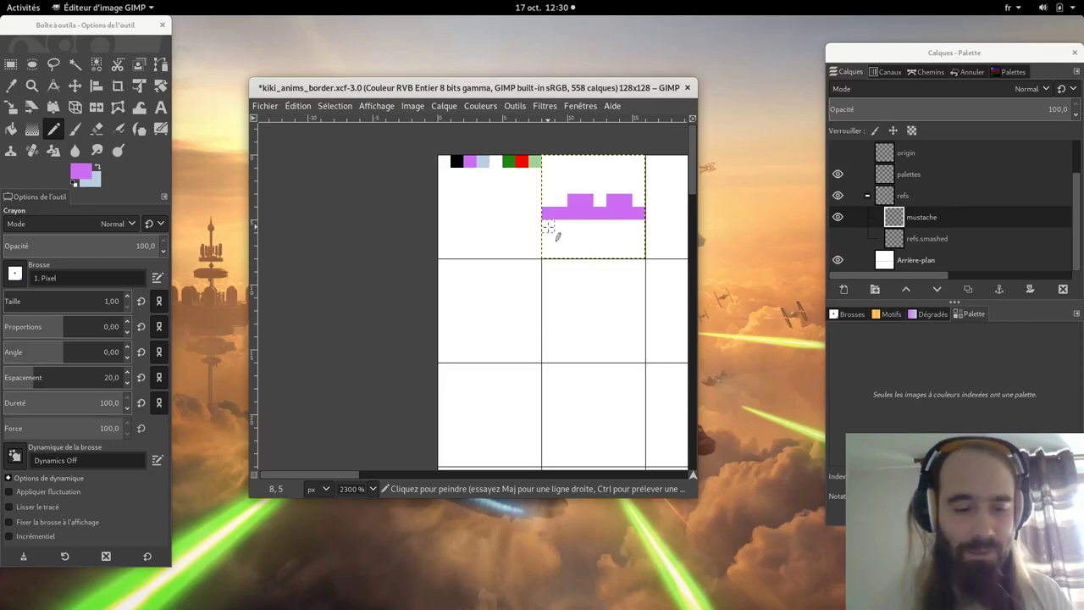
# Erase the leftmost pixel of the mustache's lower row with the Eraser
pyautogui.press('shift')
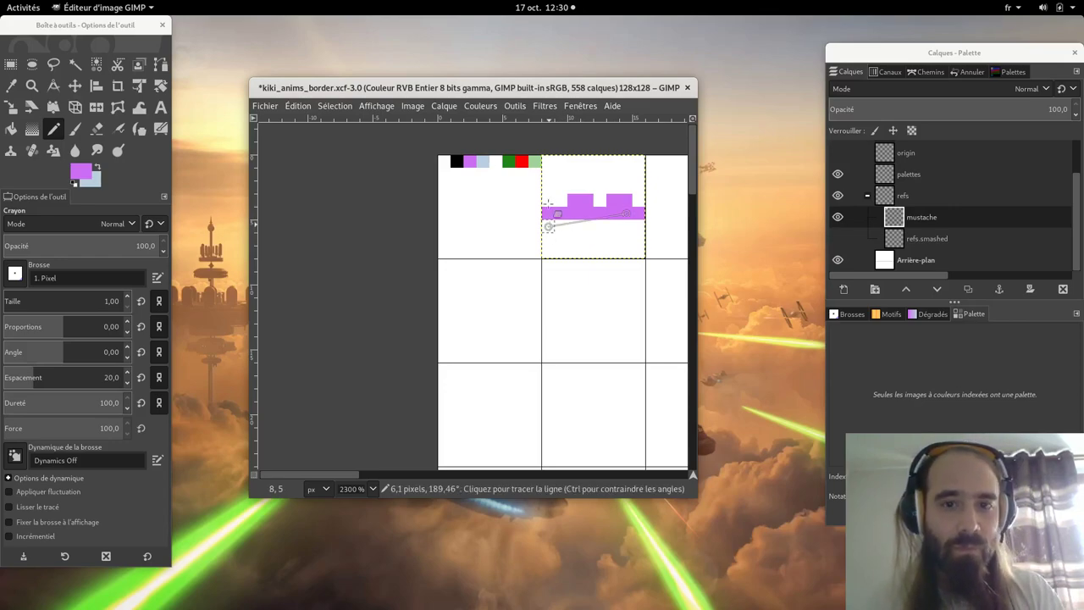
pyautogui.hotkey('shift', 'e')
pyautogui.click(548, 214)
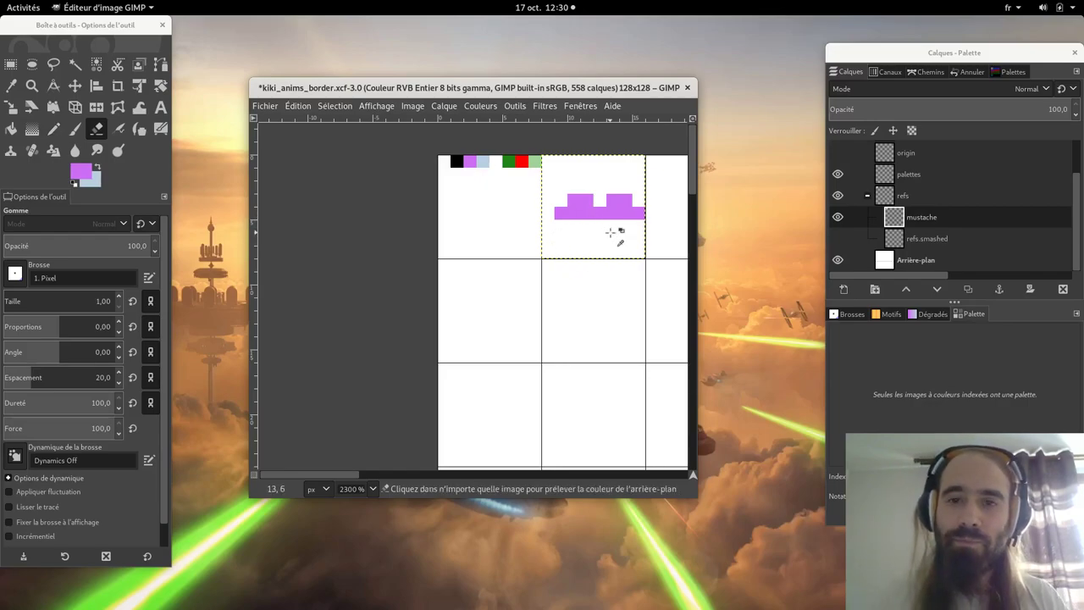
# Switch to Chromium, search Google Images for "mustache" in a private window, and return to GIMP
pyautogui.hotkey('alt', 'Tab')
pyautogui.hotkey('ctrl', 'shift', 'n')
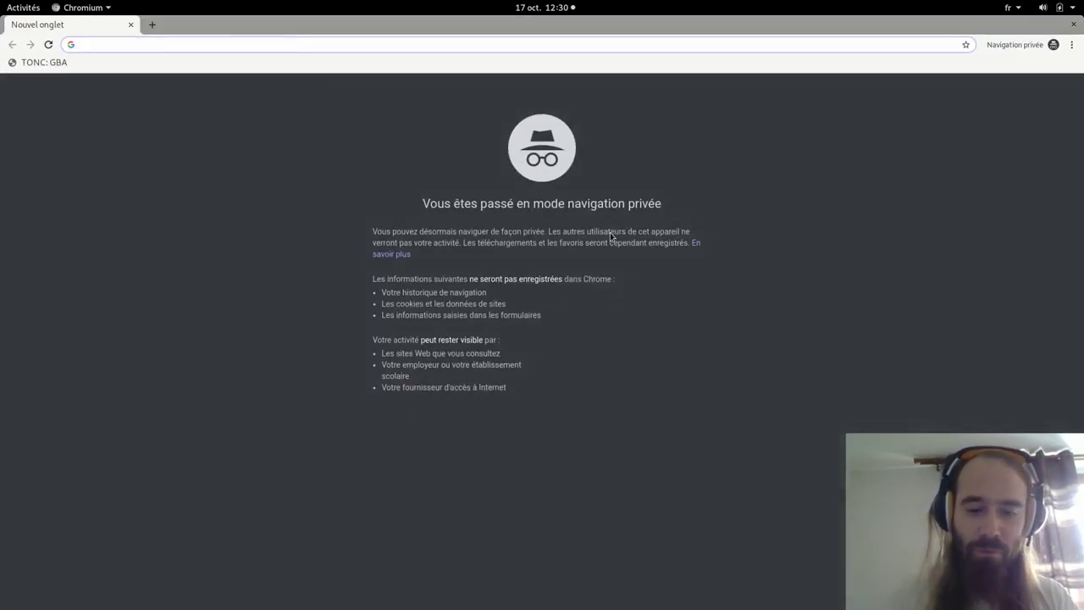
pyautogui.write('mustache')
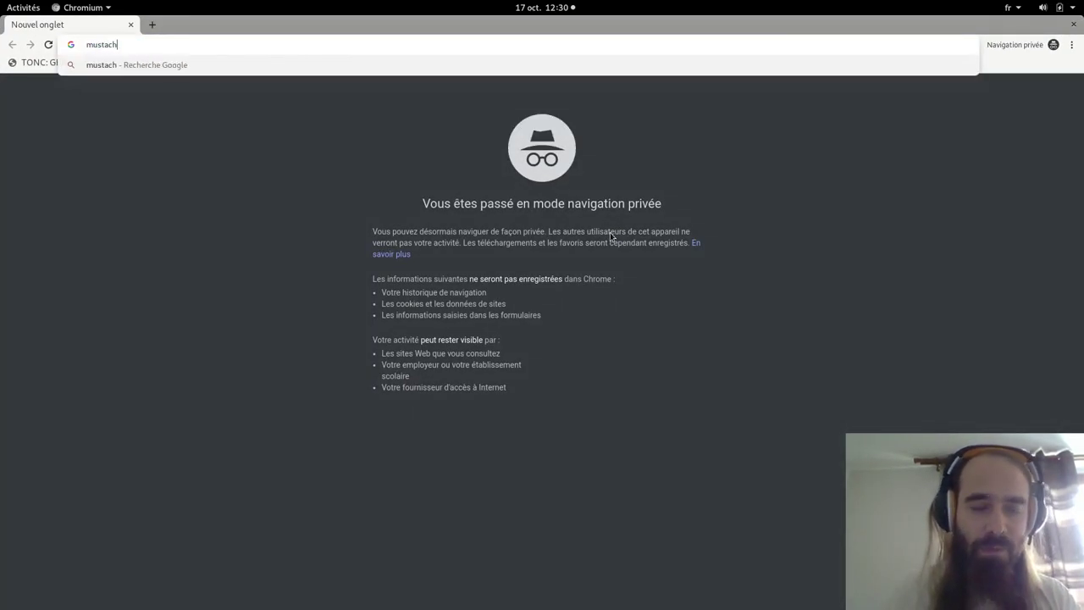
pyautogui.press('Return')
pyautogui.click(153, 131)
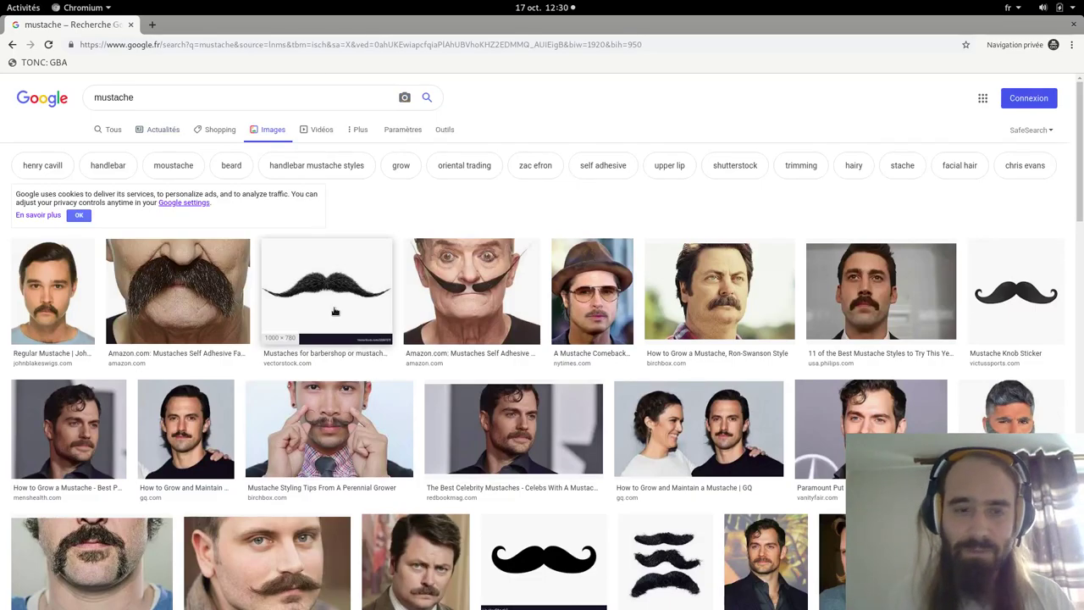
pyautogui.hotkey('ctrl', 'alt', 'Down')
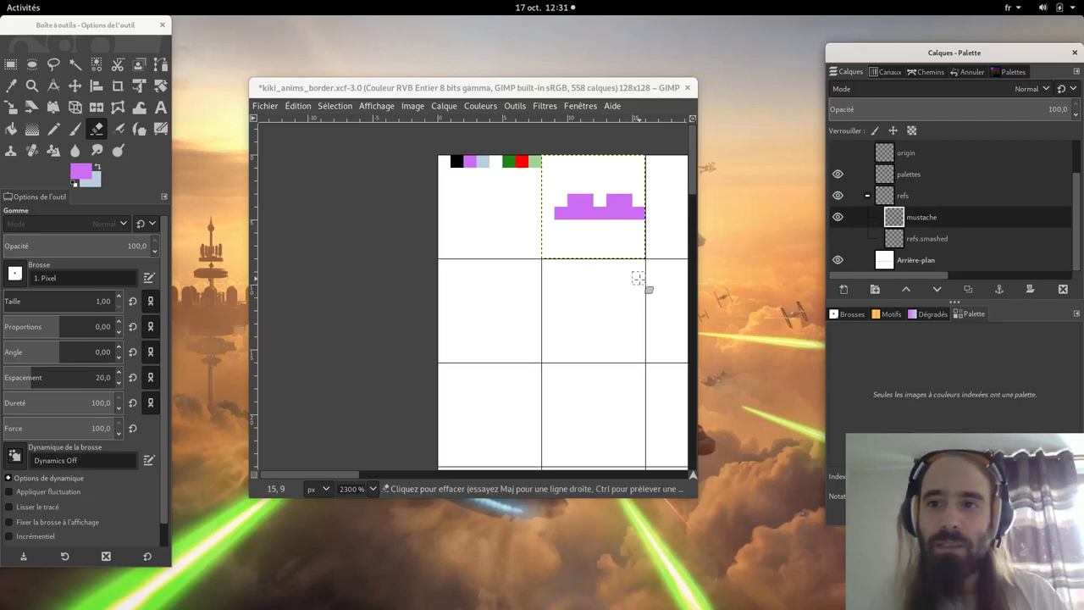
# Move the mustache layer down the canvas, just above and to the left of the koala sprite
pyautogui.scroll(-2, 635, 288)
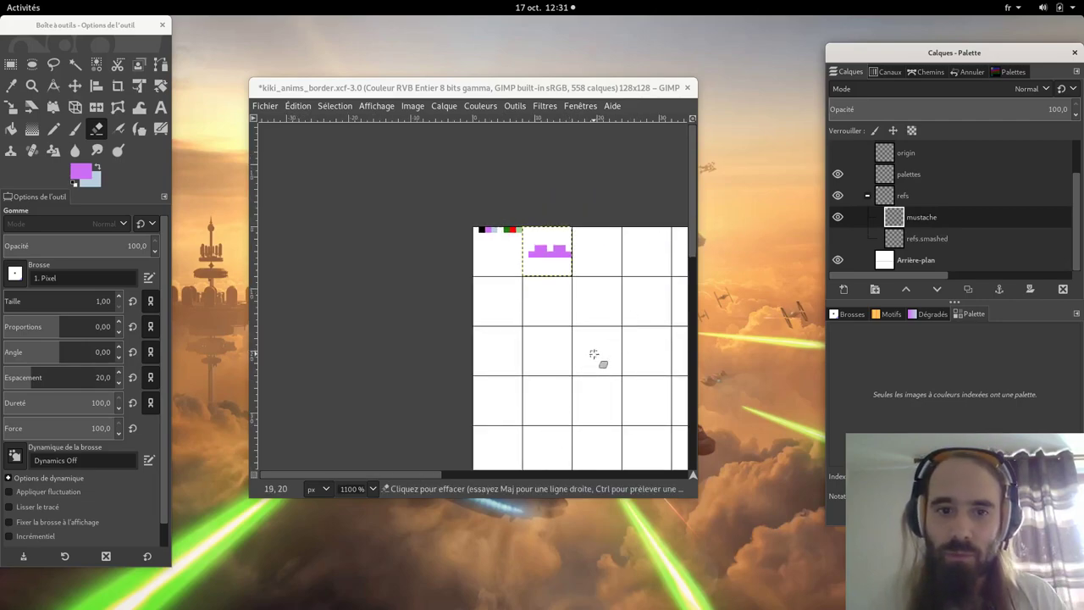
pyautogui.scroll(-2, 598, 390)
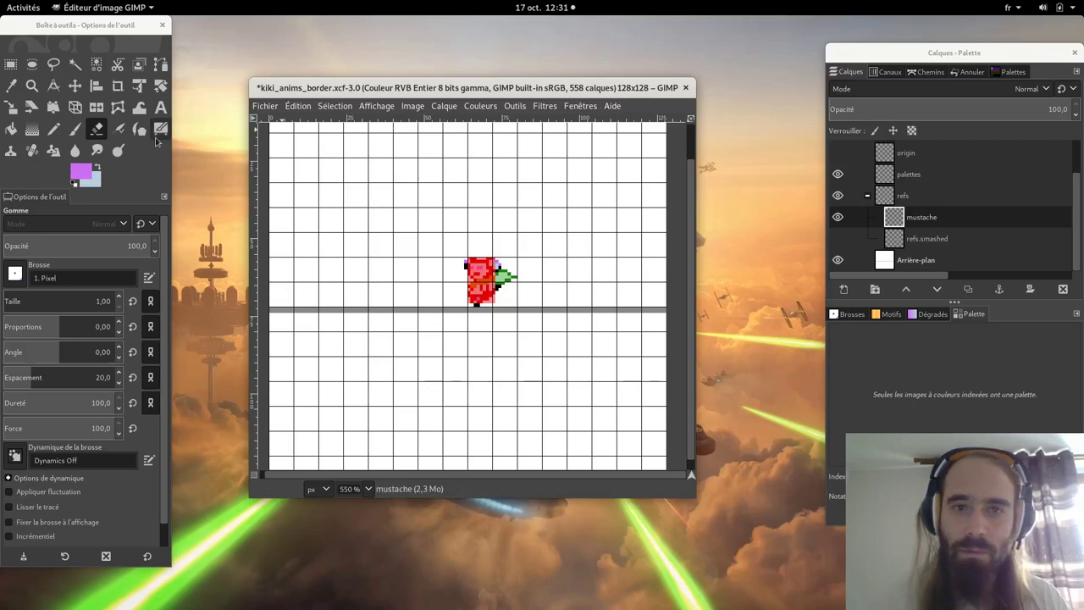
pyautogui.press('m')
pyautogui.moveTo(421, 198)
pyautogui.mouseDown()
pyautogui.moveTo(581, 323)
pyautogui.moveTo(533, 351)
pyautogui.moveTo(551, 336)
pyautogui.mouseUp()
# Duplicate the mustache layer and place the copy at the top of the anims group
pyautogui.rightClick(928, 218)
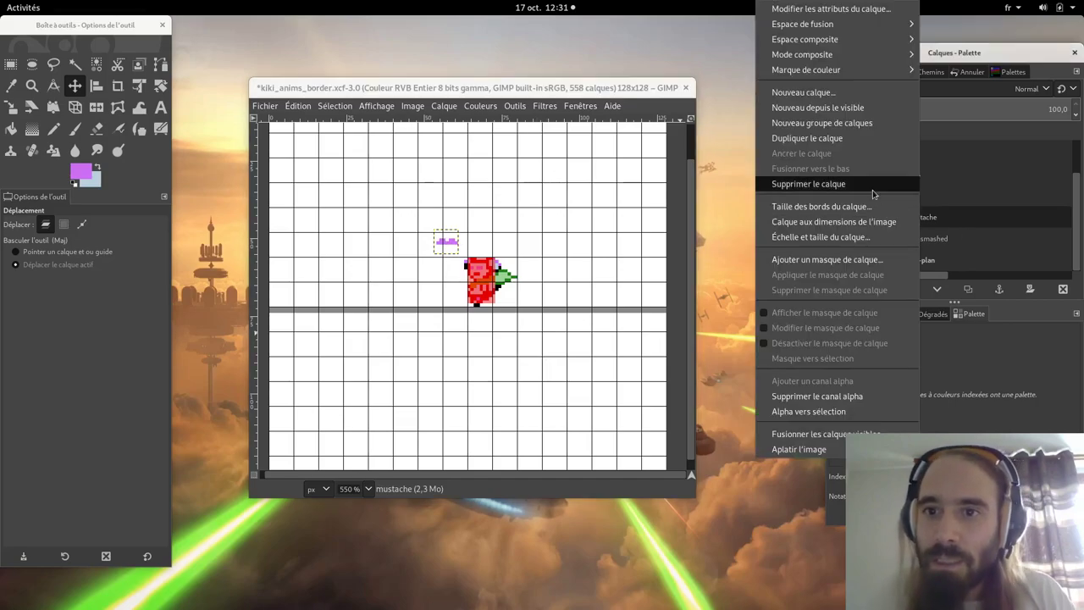
pyautogui.click(858, 138)
pyautogui.scroll(3, 945, 242)
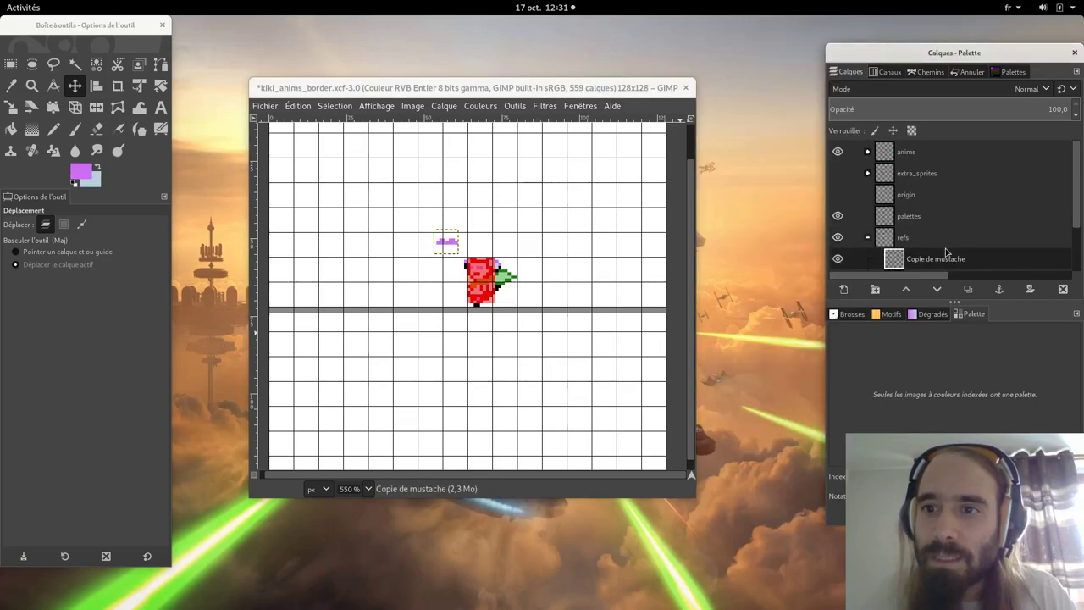
pyautogui.moveTo(938, 269); pyautogui.dragTo(922, 155)
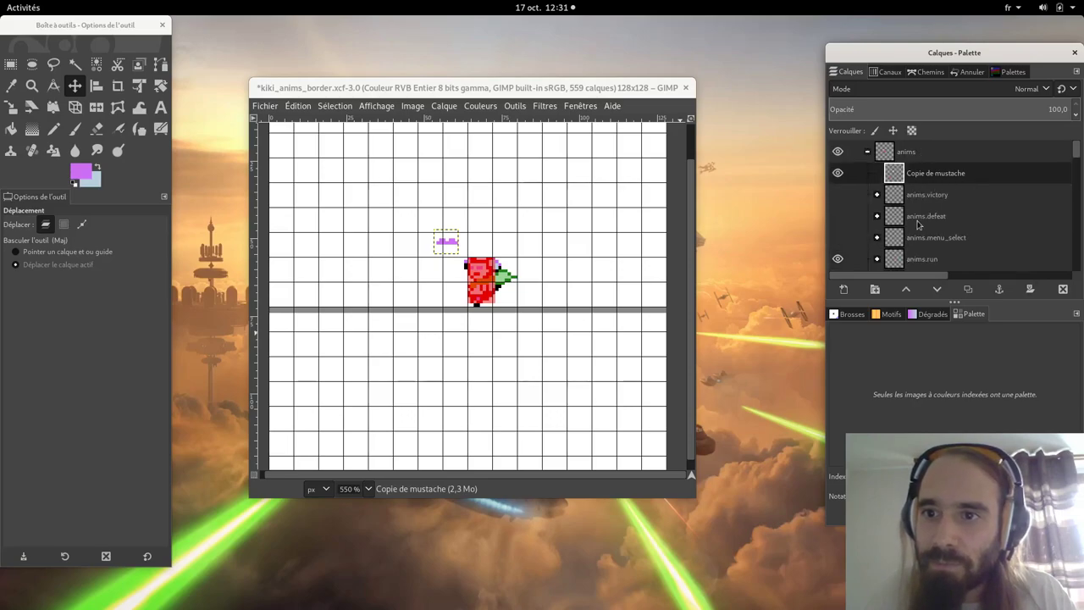
# Hide anims.run, show anims.victory, and move the mustache copy to the top of anims.victory.frame1.sprites
pyautogui.click(838, 258)
pyautogui.click(839, 195)
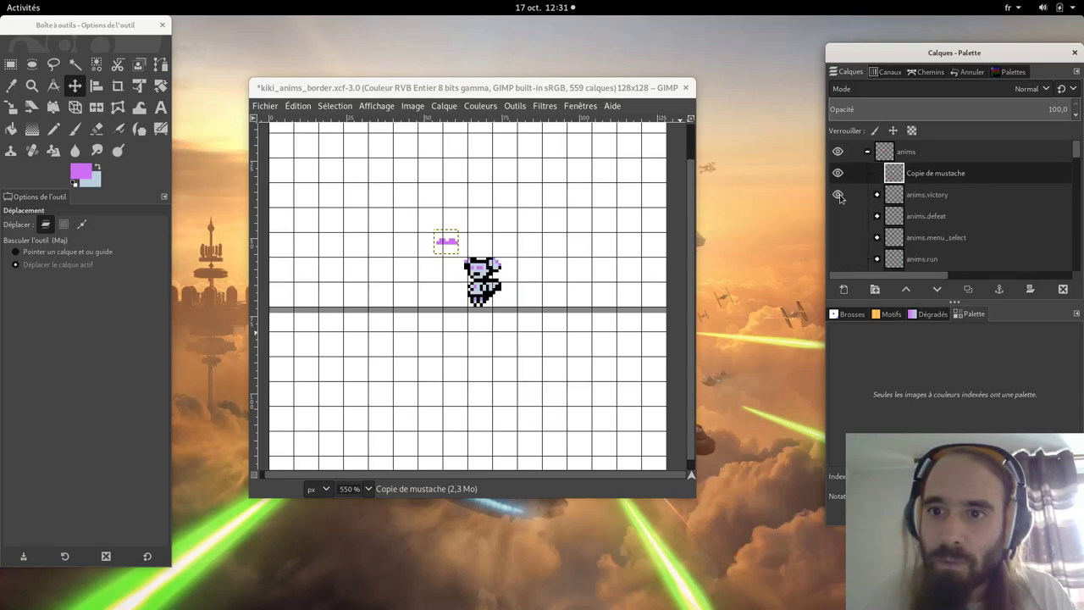
pyautogui.click(877, 196)
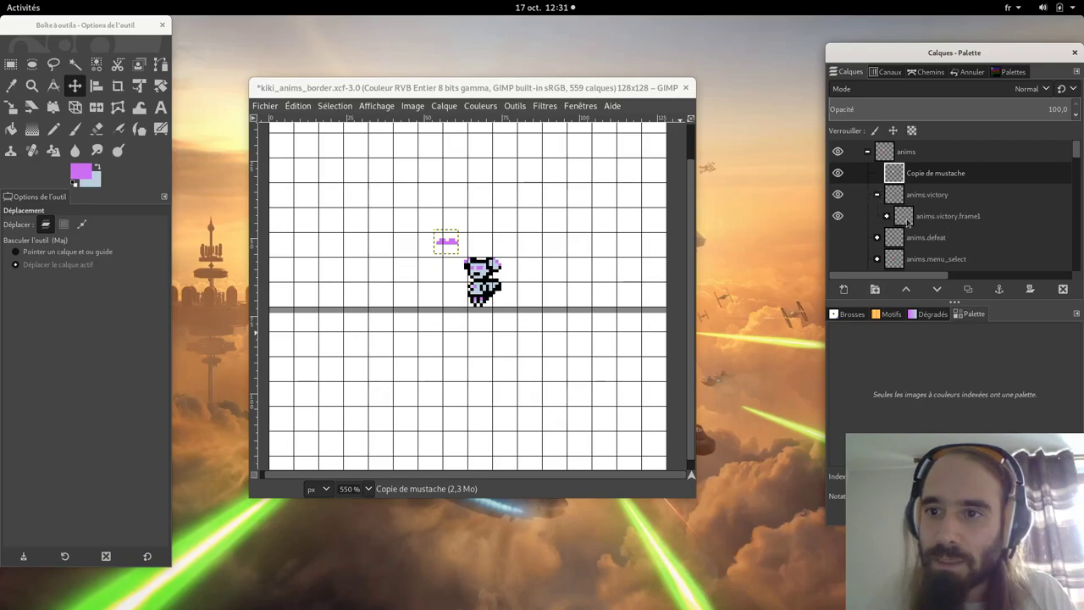
pyautogui.click(887, 216)
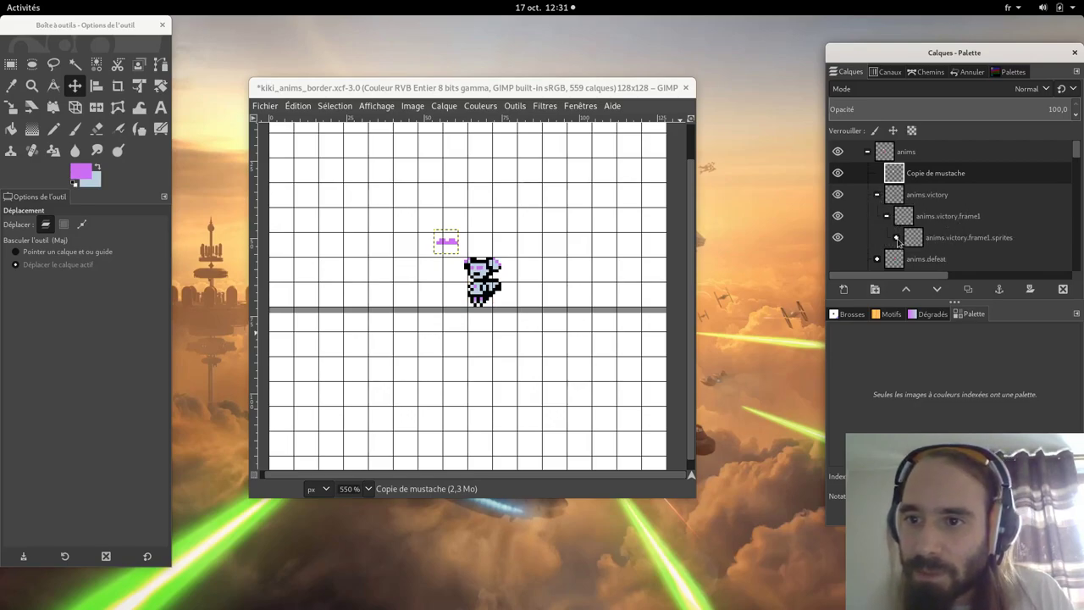
pyautogui.click(897, 238)
pyautogui.scroll(-1, 976, 237)
pyautogui.moveTo(919, 158); pyautogui.dragTo(960, 235)
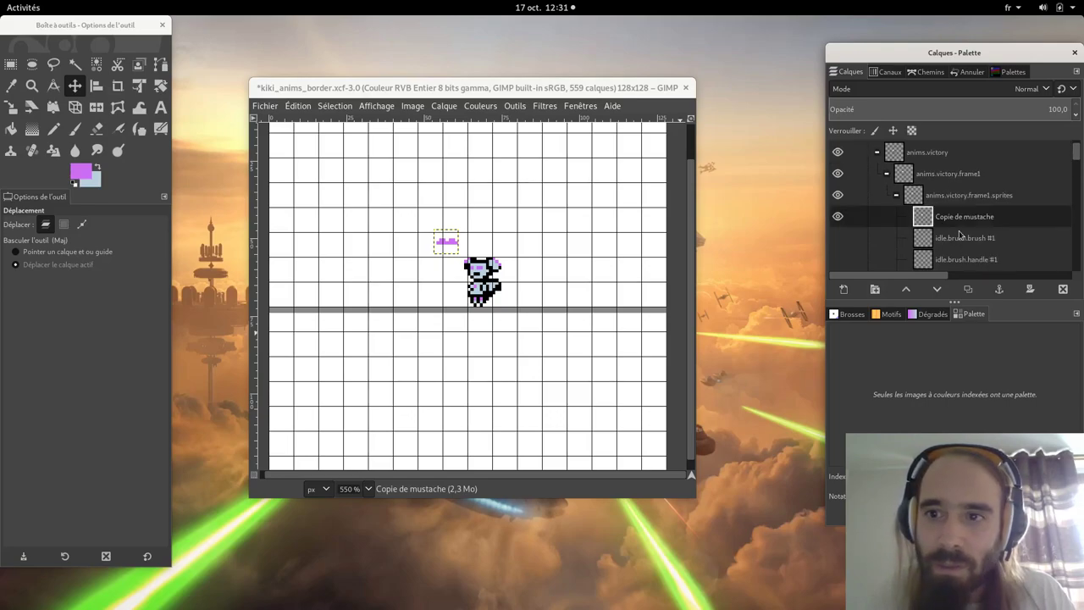
# Show the idle.brush.brush #1 and idle.brush.handle #1 layers and move the mustache copy onto the koala's face
pyautogui.click(585, 89)
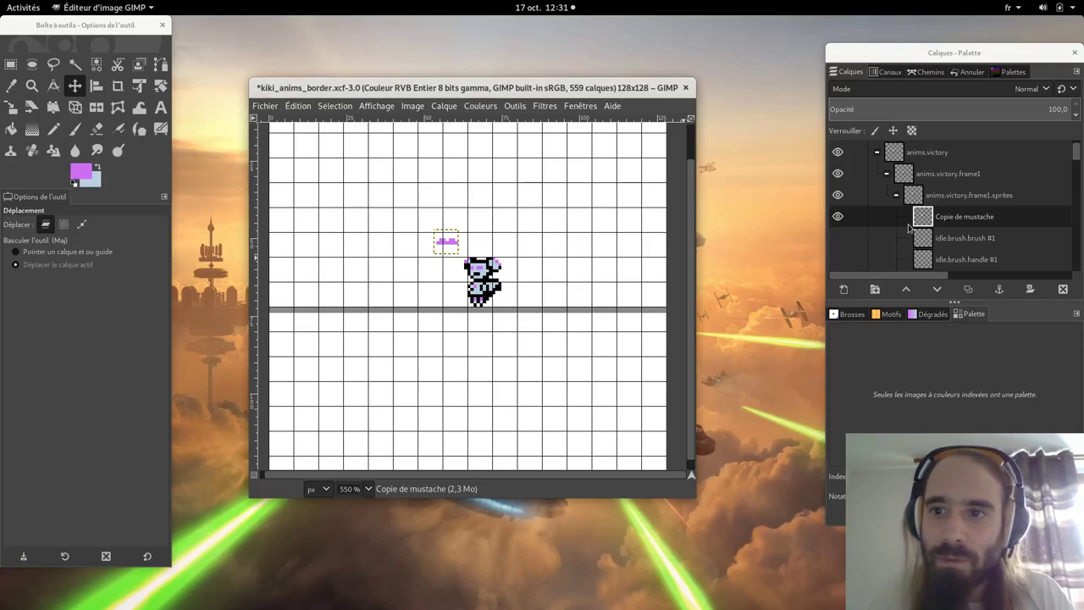
pyautogui.scroll(-2, 1002, 235)
pyautogui.click(838, 217)
pyautogui.click(838, 196)
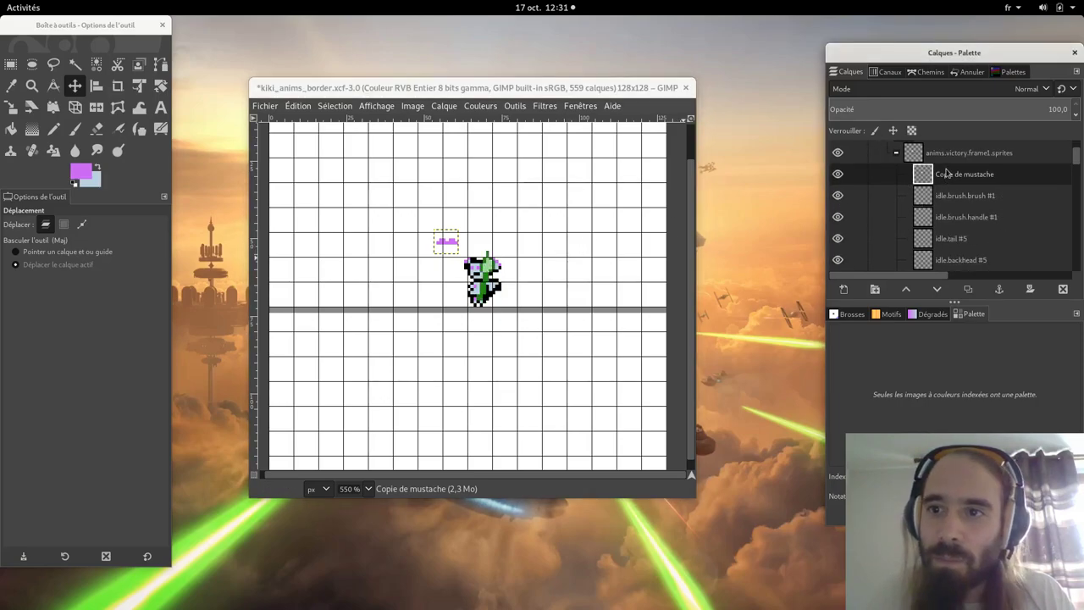
pyautogui.click(601, 87)
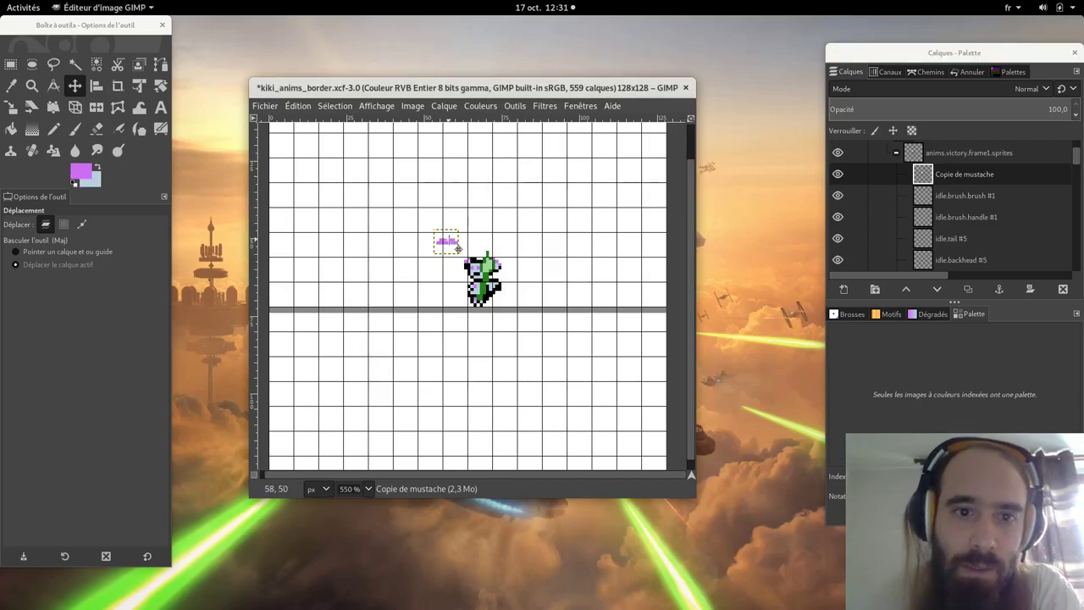
pyautogui.moveTo(457, 249); pyautogui.dragTo(489, 278)
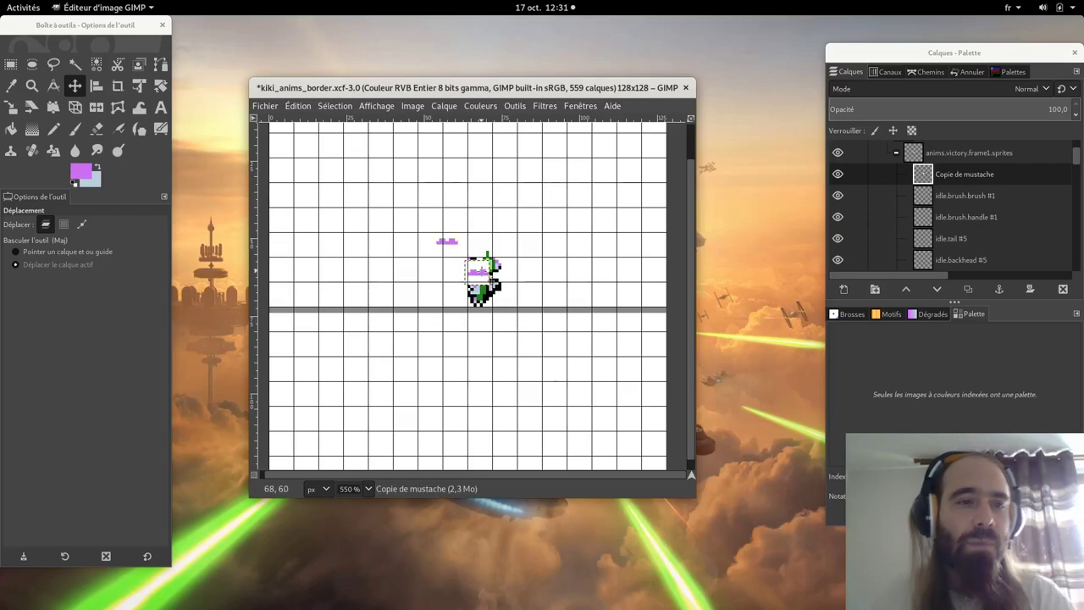
# Remove the white background around the mustache in the copied layer using the Fuzzy Select tool
pyautogui.press('r')
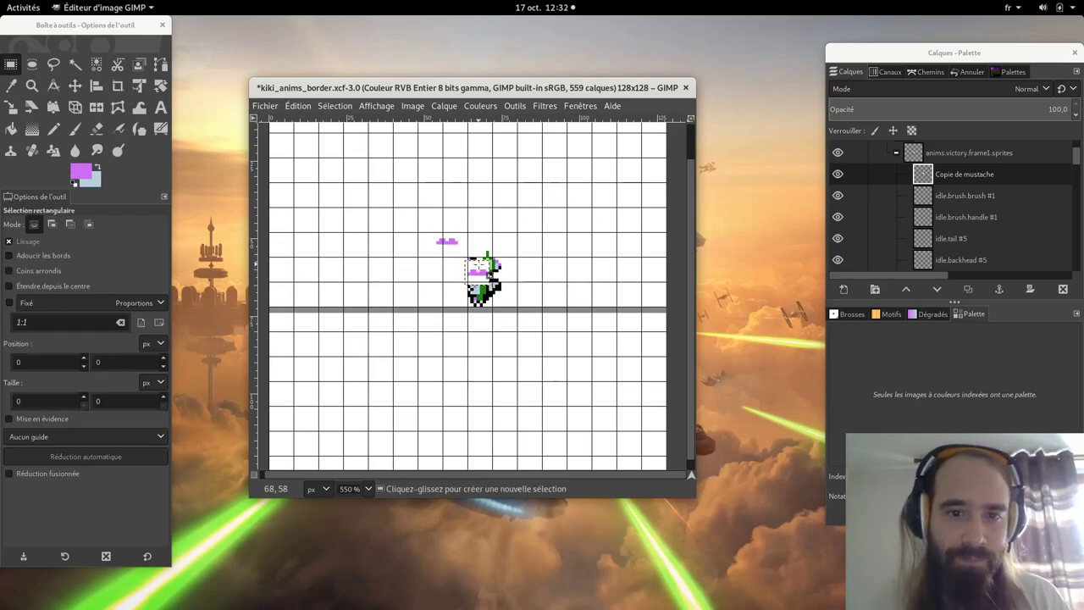
pyautogui.hotkey('shift', 'u')
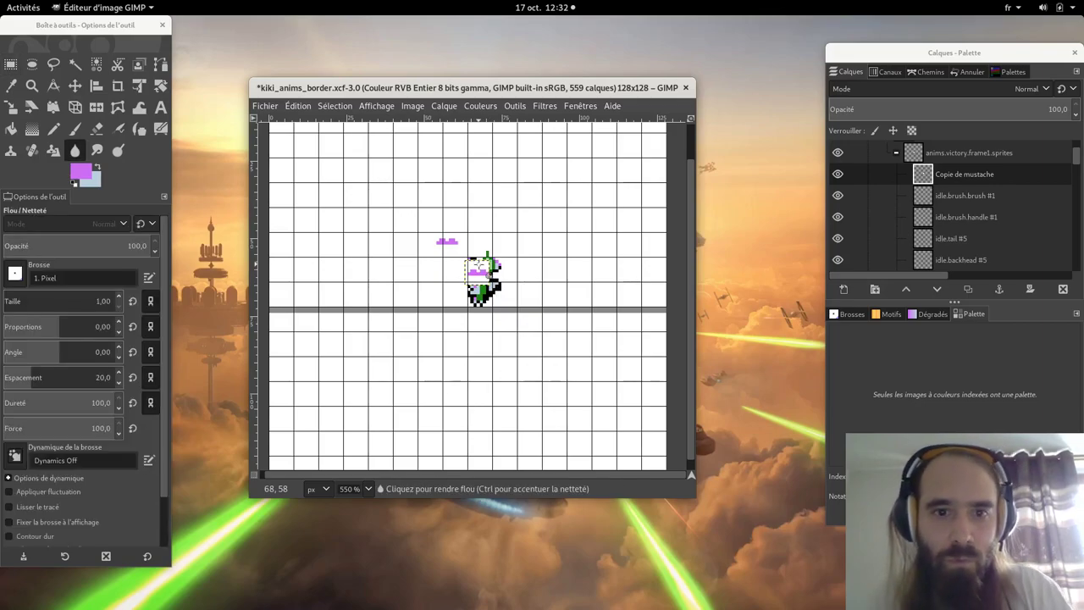
pyautogui.click(76, 63)
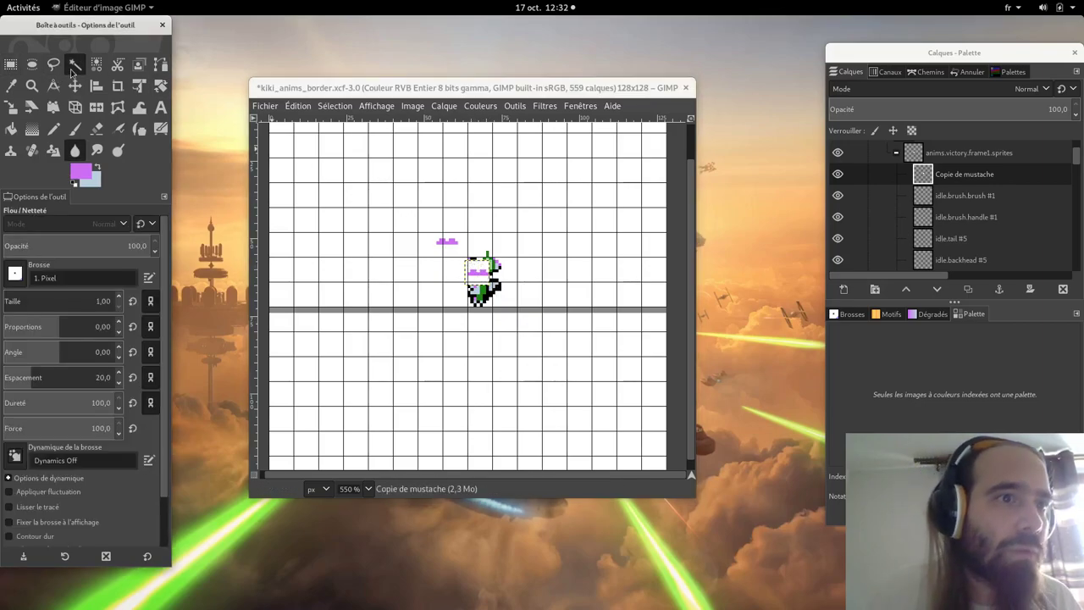
pyautogui.click(478, 265)
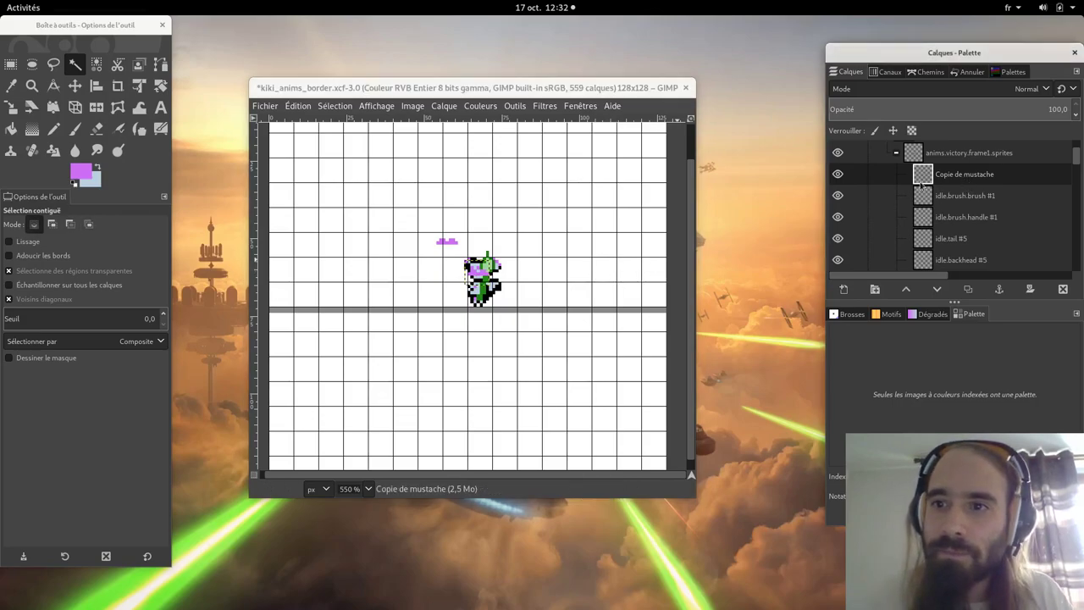
# Place the mustache copy below idle.brush.handle #1 and shift it one pixel left and one pixel down on the koala's face
pyautogui.moveTo(961, 182)
pyautogui.mouseDown()
pyautogui.moveTo(965, 237)
pyautogui.moveTo(965, 227)
pyautogui.mouseUp()
pyautogui.scroll(2, 492, 286)
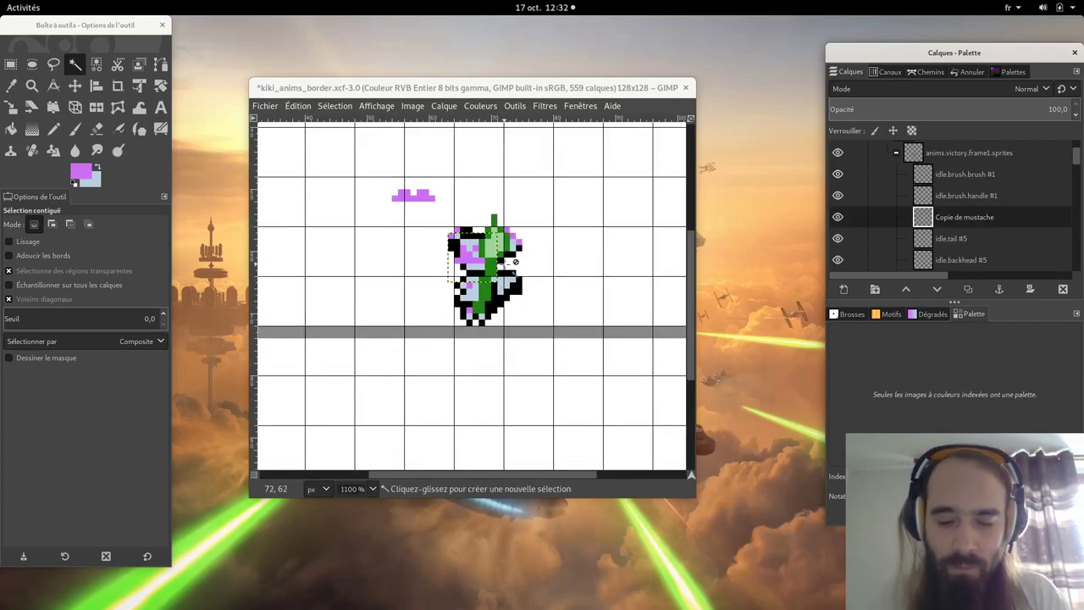
pyautogui.press('m')
pyautogui.click(475, 271)
pyautogui.moveTo(476, 271); pyautogui.dragTo(472, 276)
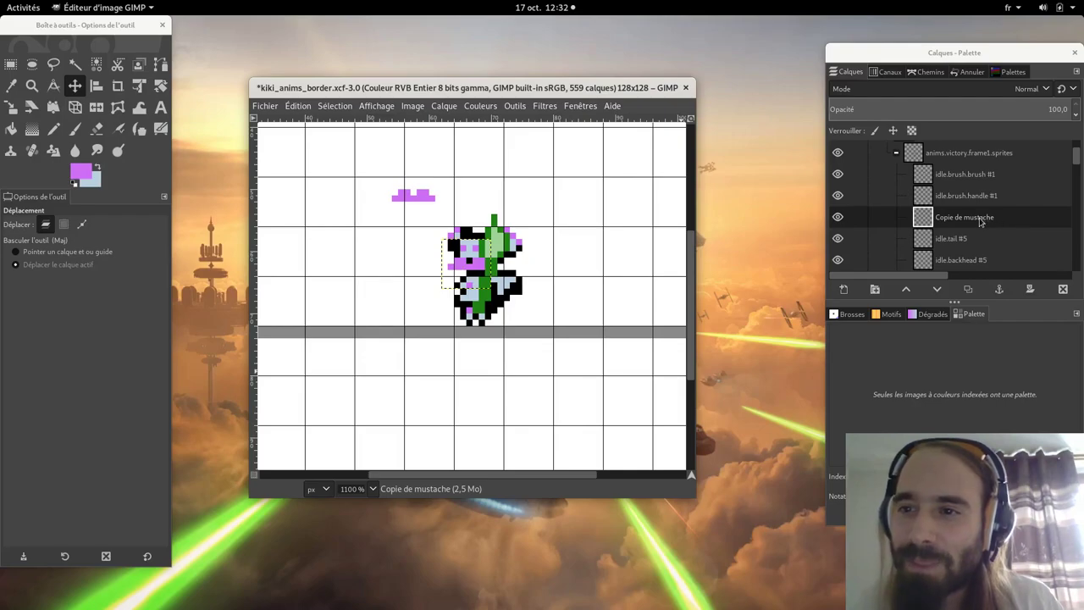
# Duplicate the mustache copy, place the duplicate at the top of the anims group, and collapse anims.victory
pyautogui.scroll(3, 980, 222)
pyautogui.scroll(-2, 974, 228)
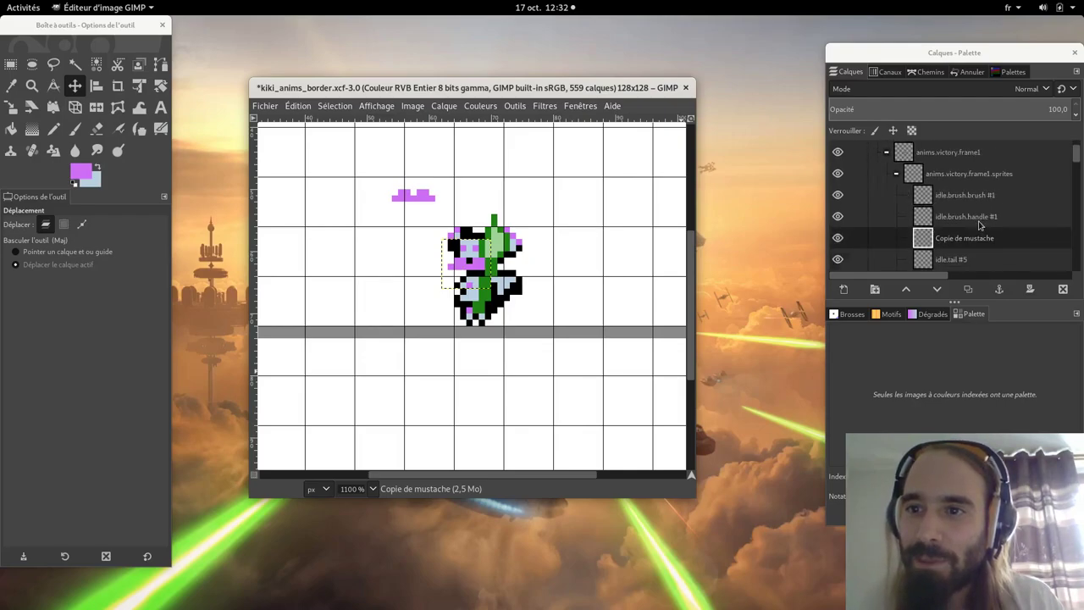
pyautogui.rightClick(958, 243)
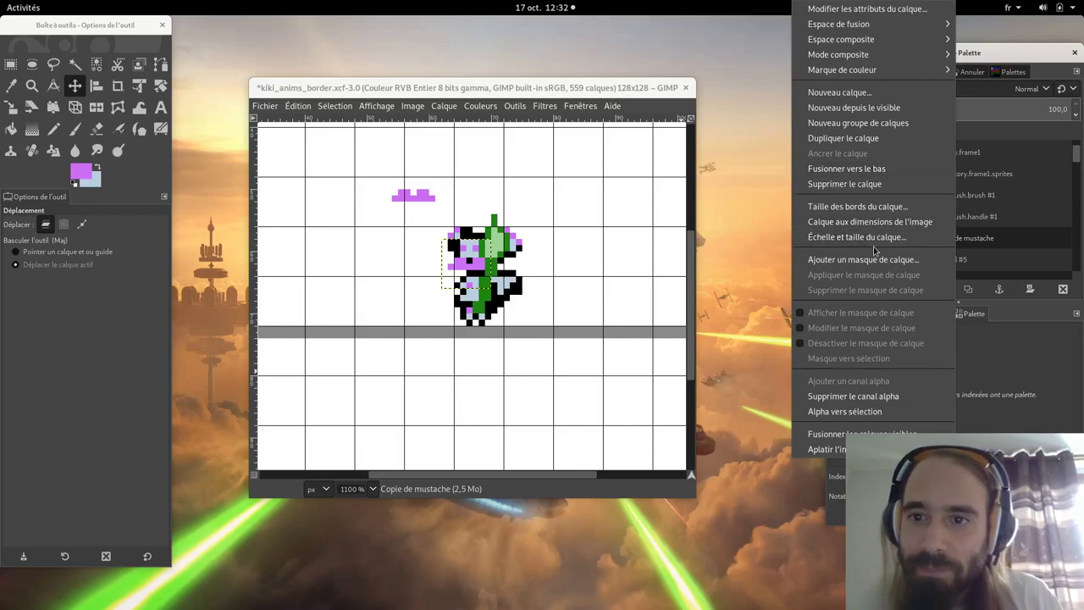
pyautogui.click(864, 141)
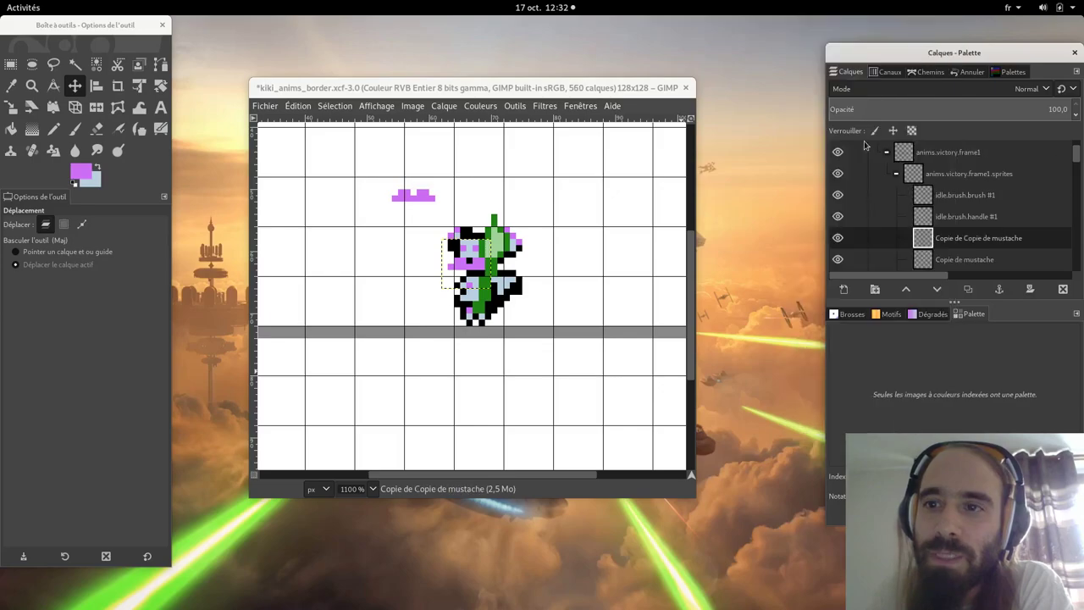
pyautogui.moveTo(939, 240); pyautogui.dragTo(956, 171)
pyautogui.click(878, 198)
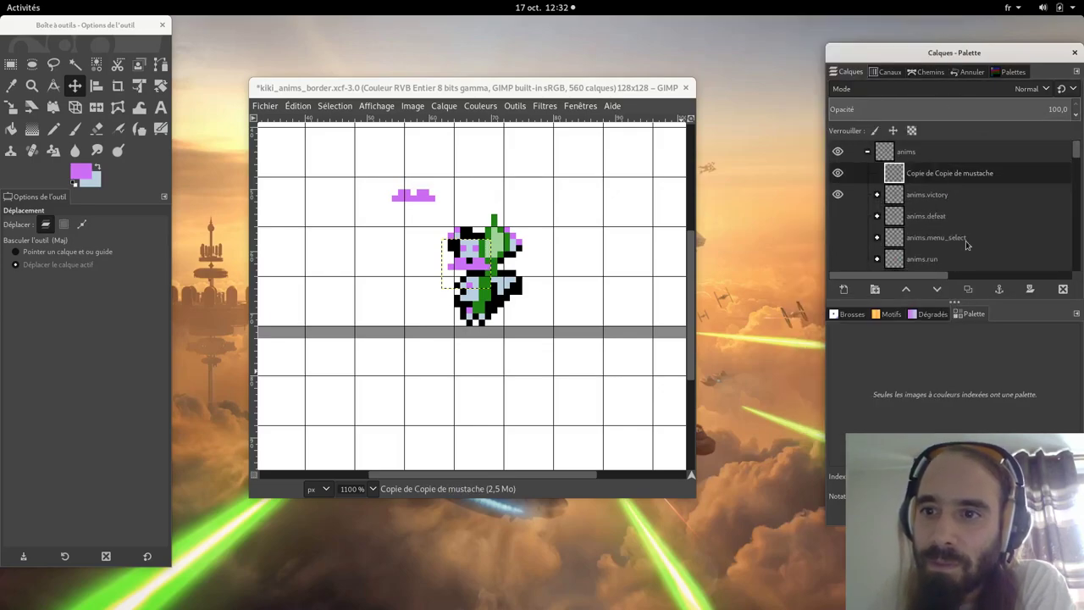
# Move the duplicated mustache layer to the top of anims.menu_select.frame1.sprites
pyautogui.scroll(-1, 1001, 231)
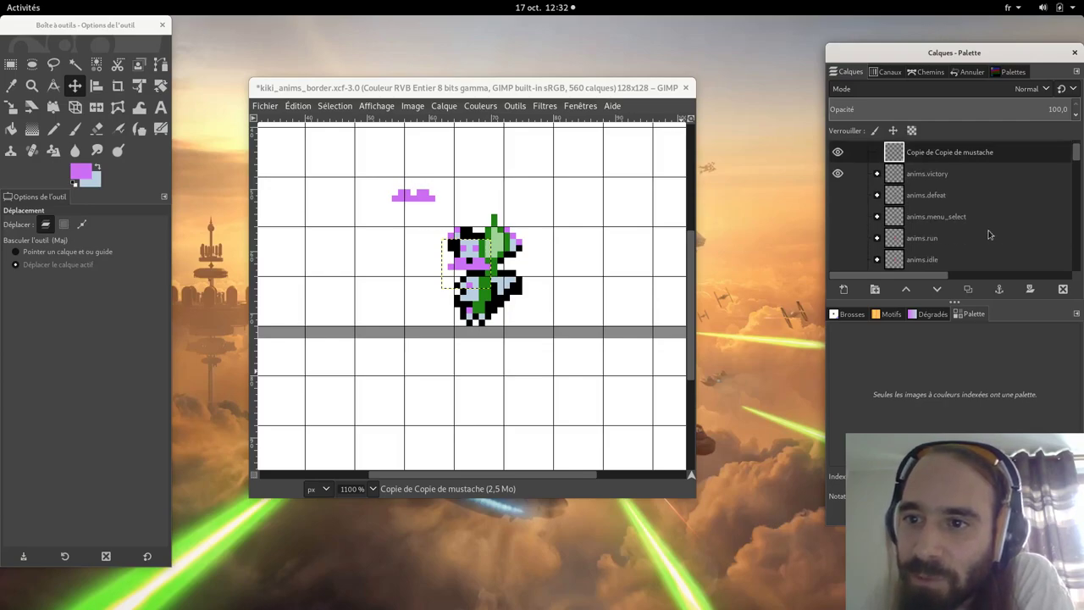
pyautogui.click(878, 216)
pyautogui.moveTo(925, 155); pyautogui.dragTo(976, 207)
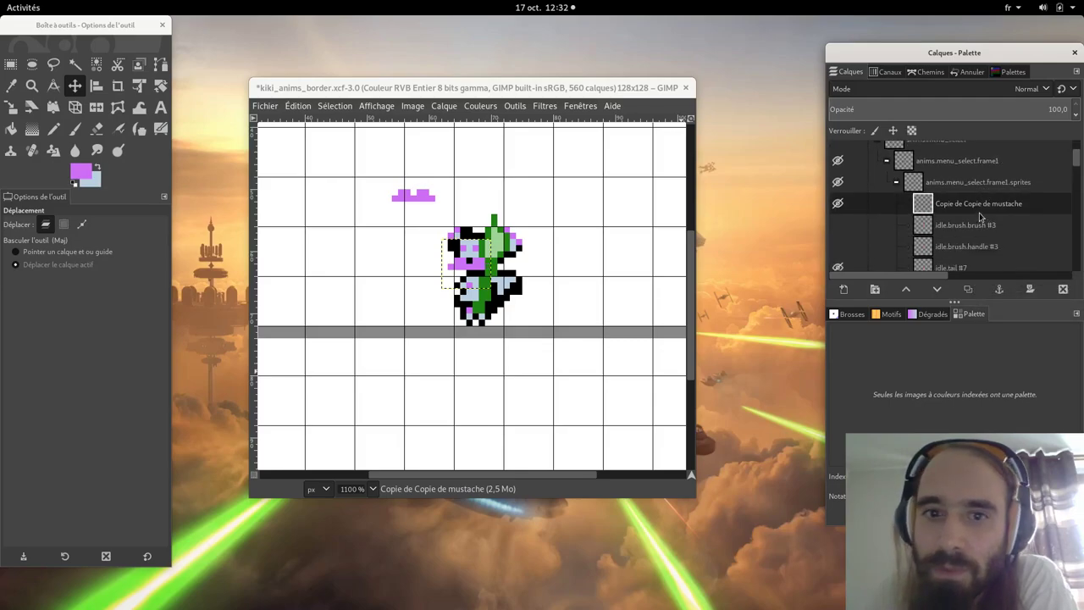
# Hide the anims.victory group and show the anims.menu_select group
pyautogui.scroll(3, 896, 198)
pyautogui.click(839, 173)
pyautogui.click(838, 218)
# Place the mustache copy below idle.brush.handle #3 in anims.menu_select.frame1.sprites and collapse that sprites group
pyautogui.scroll(-1, 955, 237)
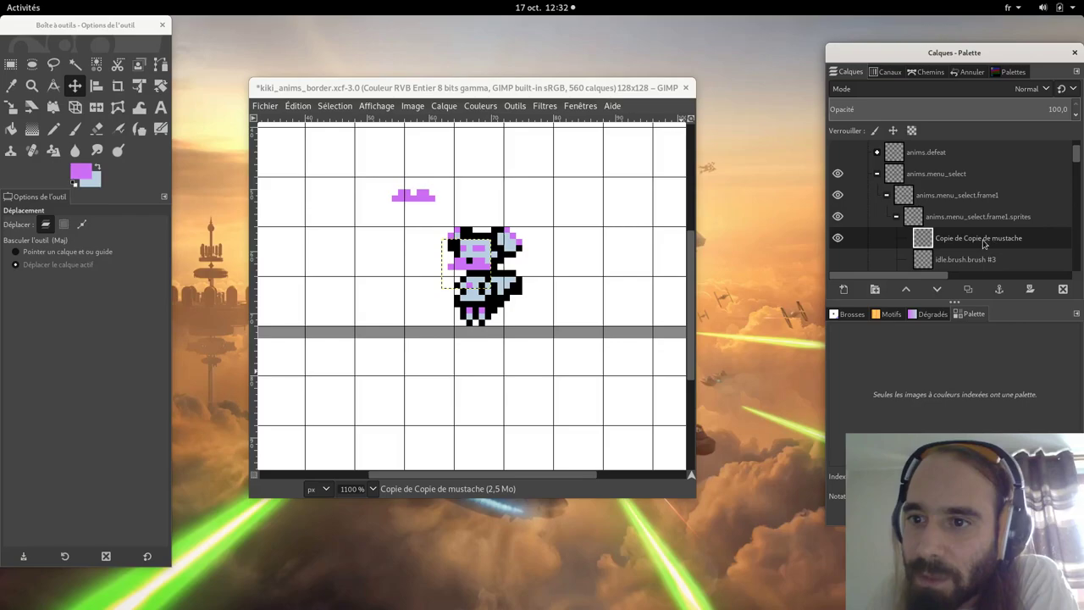
pyautogui.scroll(-1, 991, 241)
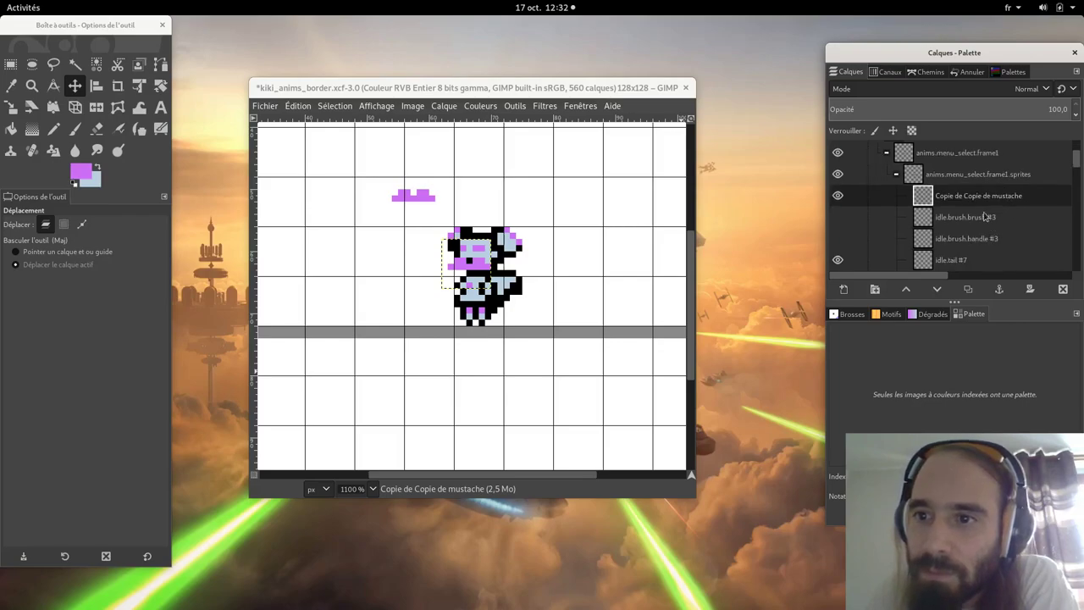
pyautogui.moveTo(970, 201); pyautogui.dragTo(974, 254)
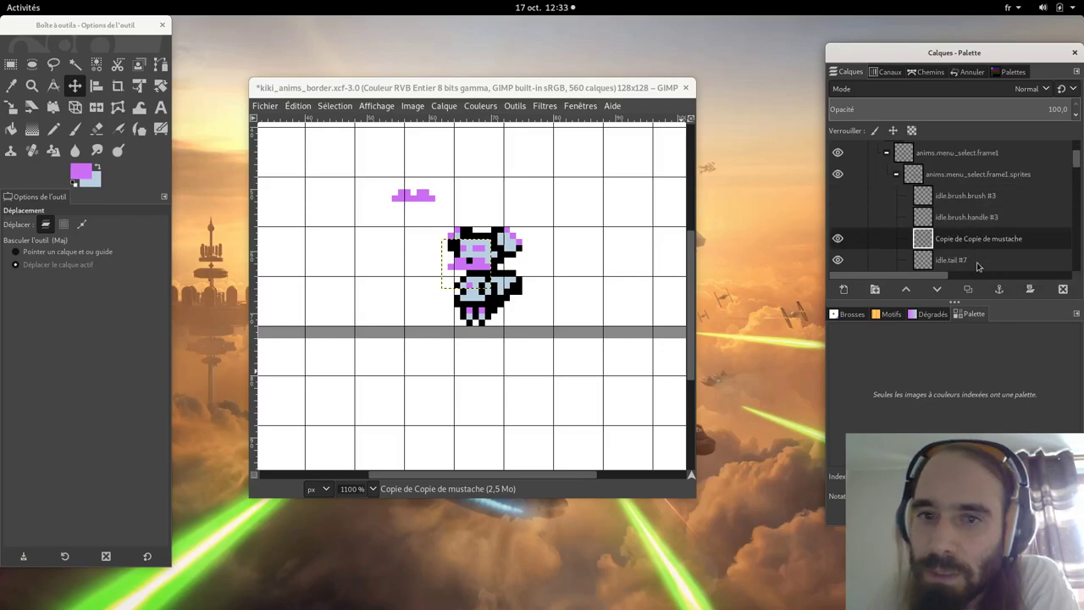
pyautogui.click(896, 175)
pyautogui.scroll(2, 981, 226)
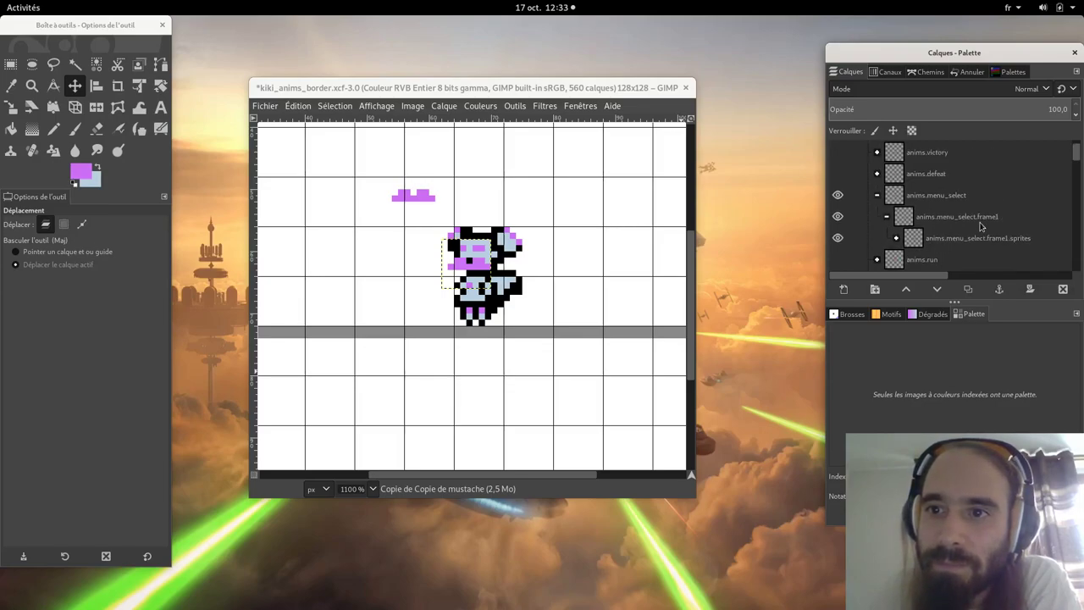
# Duplicate the menu_select mustache layer, place the duplicate just above anims.menu_select in the anims group, and collapse anims.menu_select
pyautogui.click(896, 239)
pyautogui.scroll(2, 975, 246)
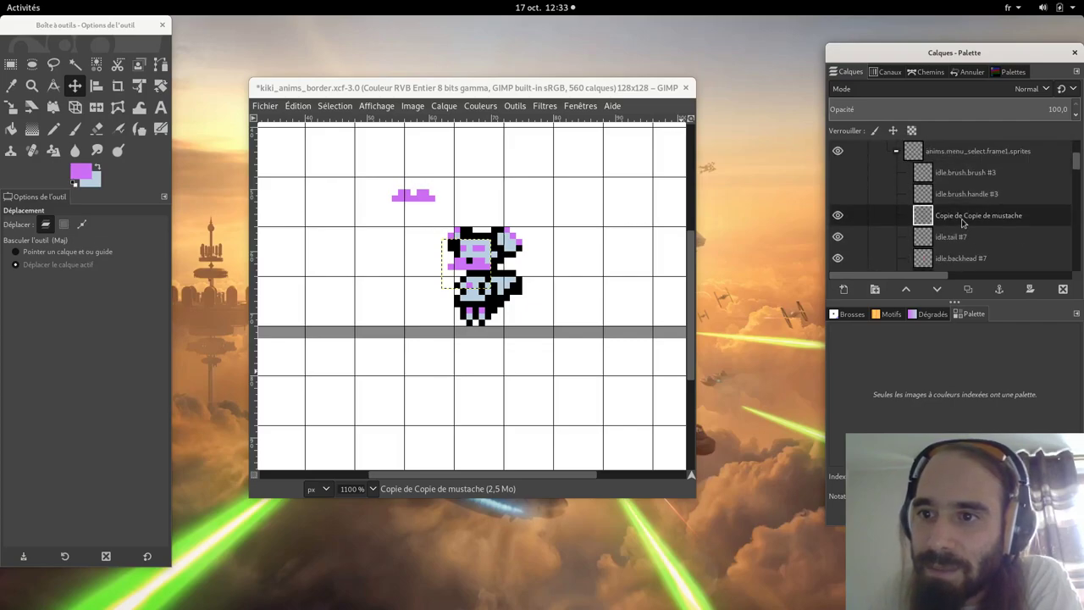
pyautogui.rightClick(963, 223)
pyautogui.click(898, 138)
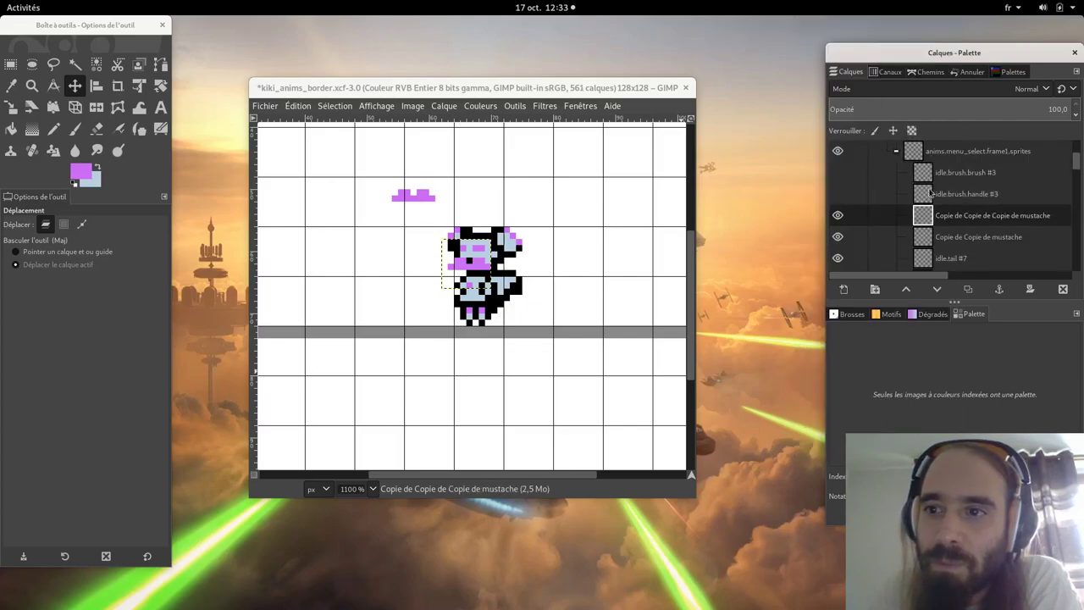
pyautogui.moveTo(954, 223); pyautogui.dragTo(908, 222)
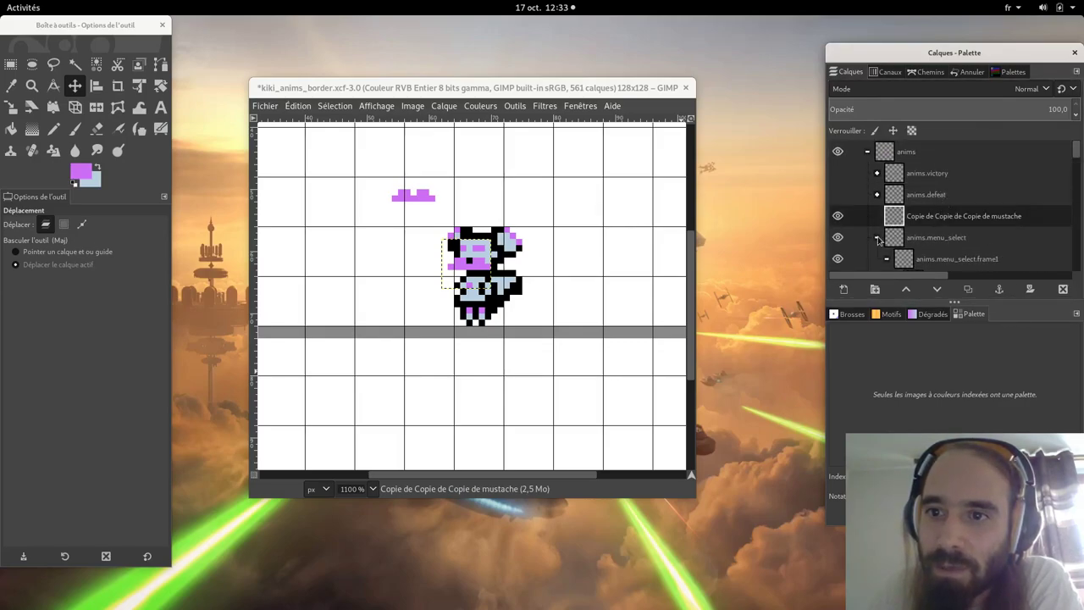
pyautogui.click(877, 239)
# Move the duplicated mustache layer to the top of the anims.idle group
pyautogui.scroll(-2, 943, 238)
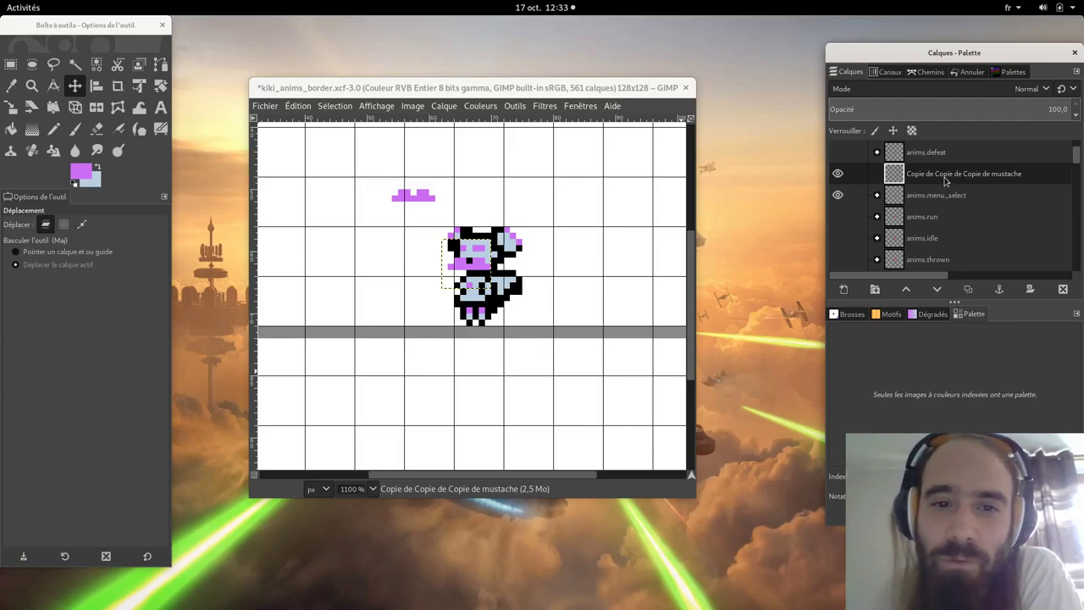
pyautogui.moveTo(941, 176); pyautogui.dragTo(936, 245)
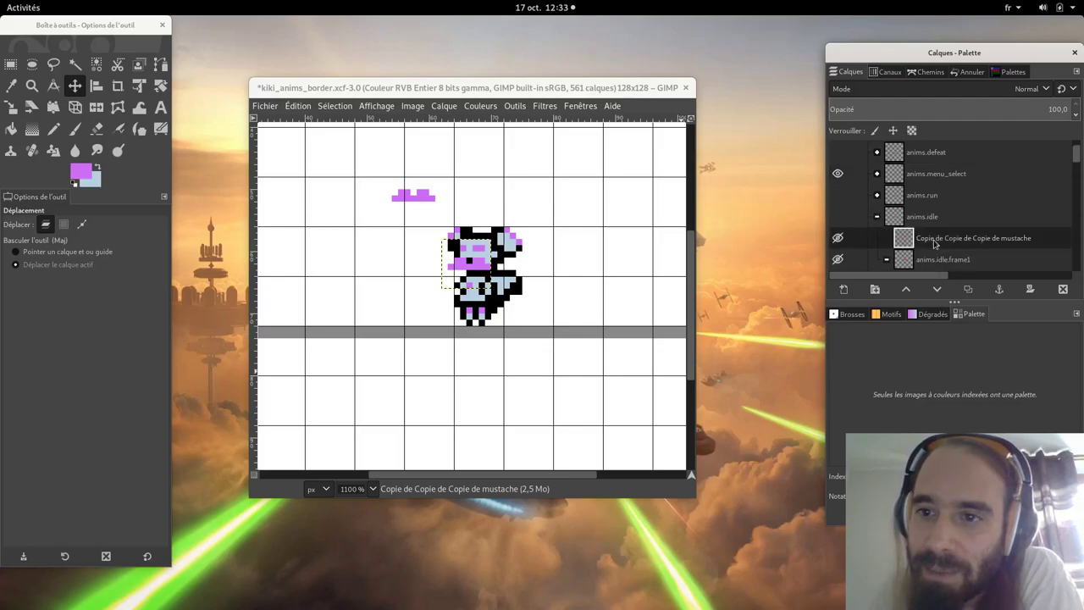
pyautogui.scroll(-1, 1000, 237)
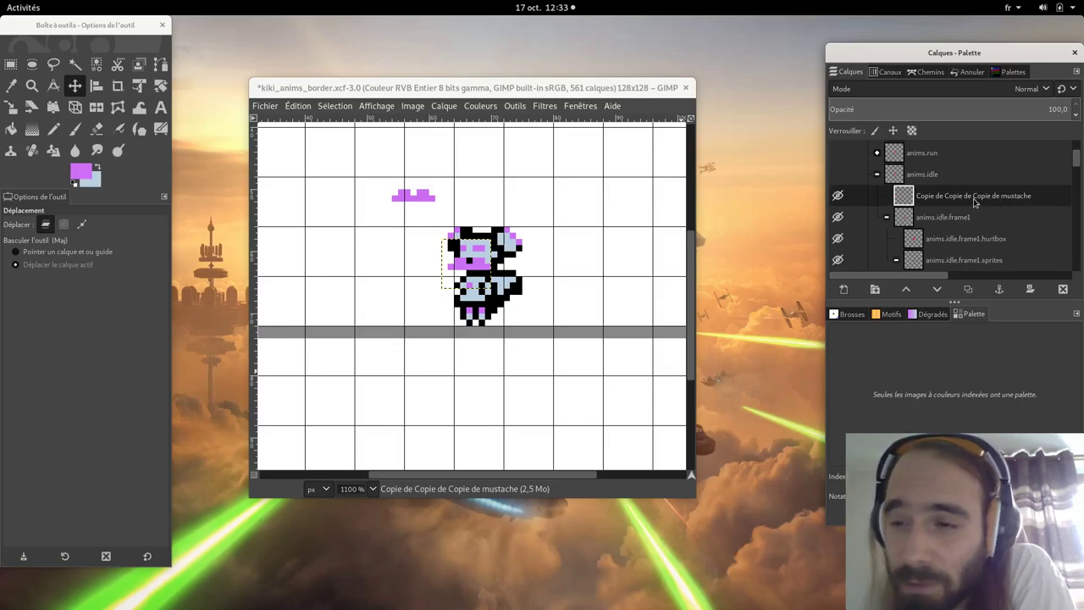
# Show the anims.idle group, and hide both anims.menu_select and the anims.idle.frame1.hurtbox layer
pyautogui.scroll(-1, 981, 200)
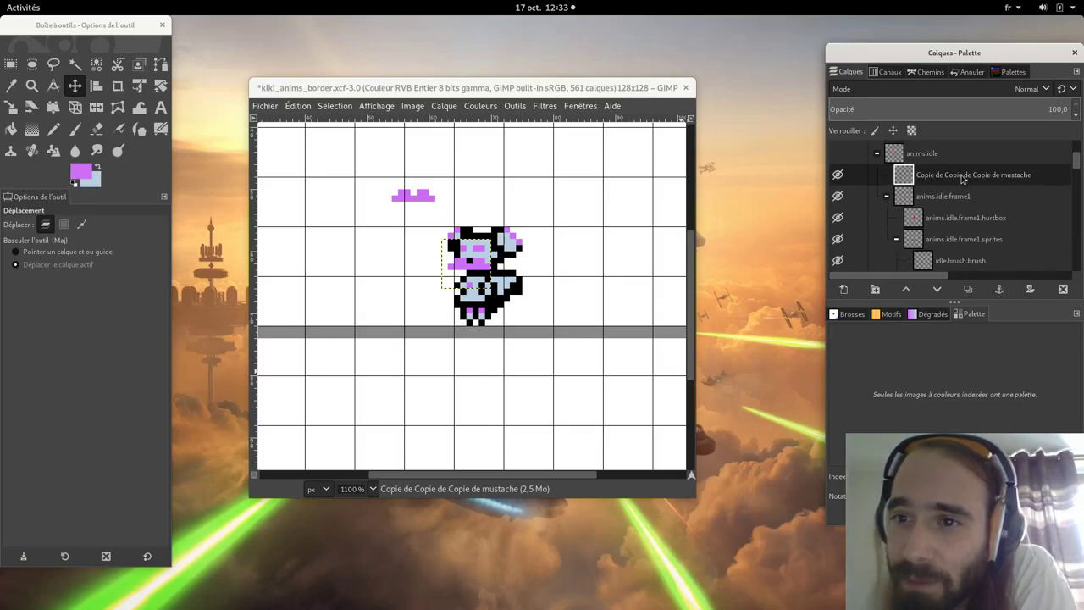
pyautogui.click(838, 154)
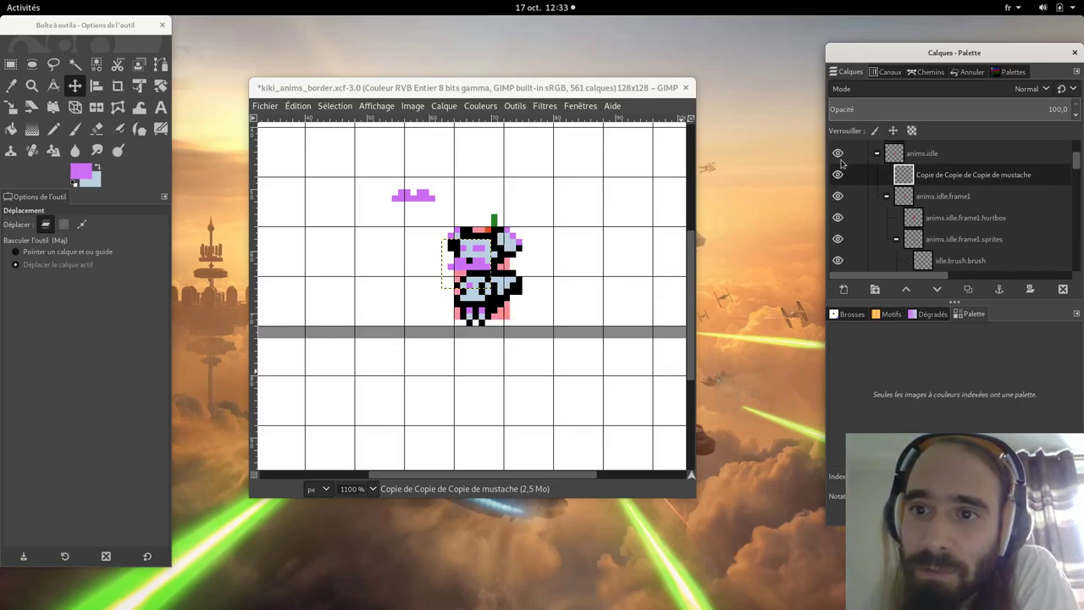
pyautogui.scroll(3, 927, 213)
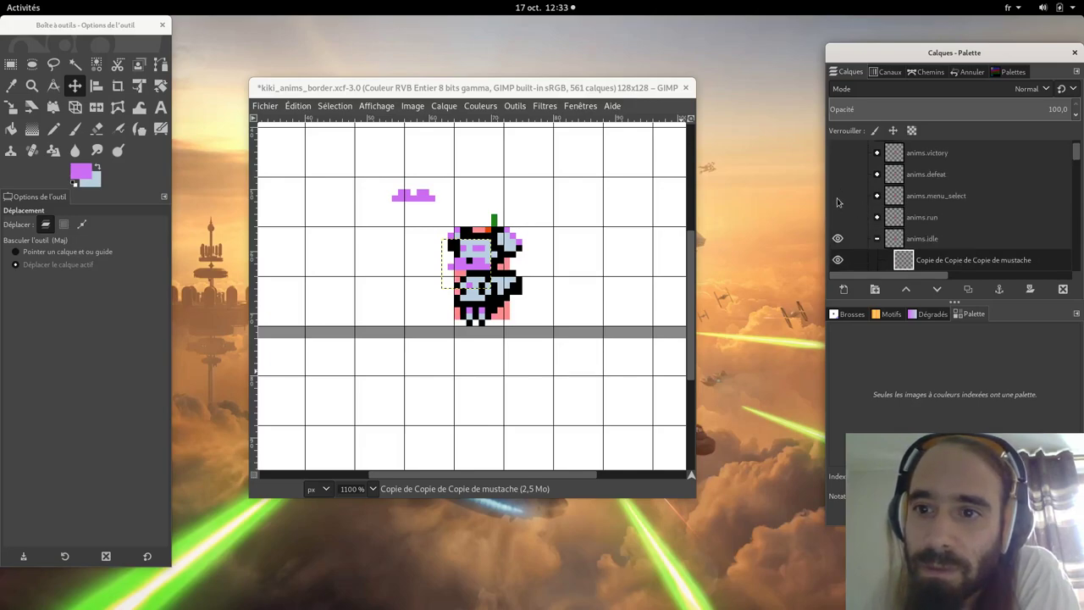
pyautogui.click(838, 174)
pyautogui.scroll(-3, 991, 209)
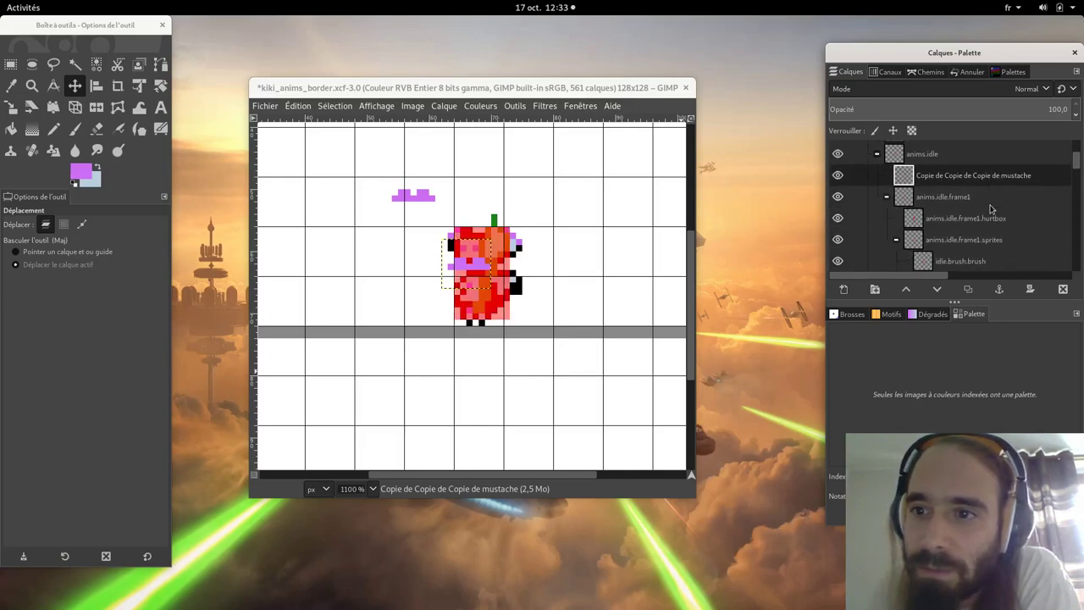
pyautogui.click(838, 222)
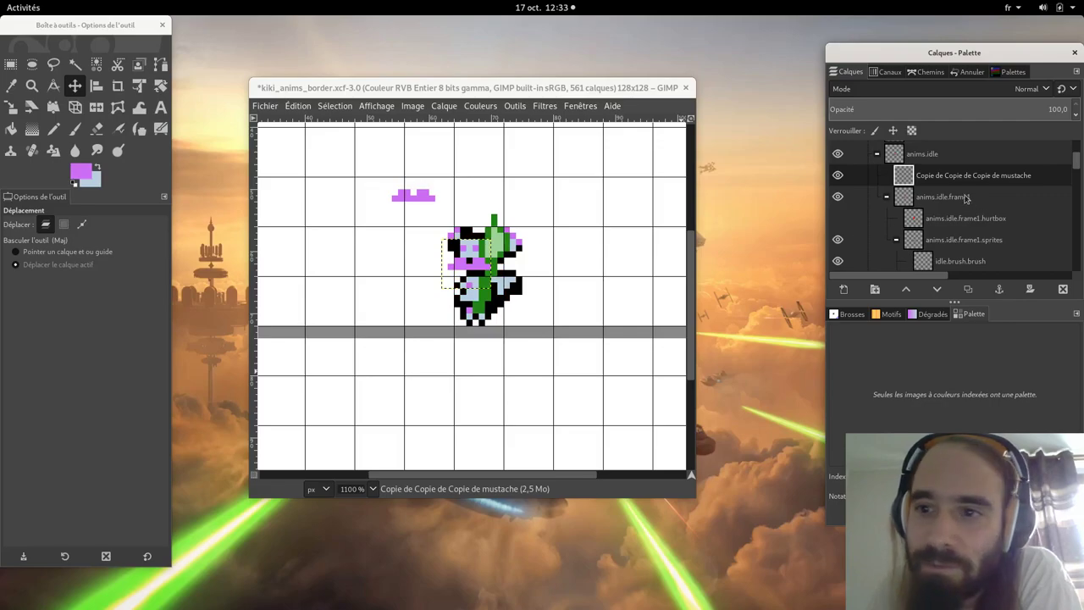
# Move the mustache layer into anims.idle.frame1.sprites, directly below idle.brush.handle
pyautogui.moveTo(945, 178); pyautogui.dragTo(987, 242)
pyautogui.scroll(2, 990, 240)
pyautogui.scroll(-3, 989, 239)
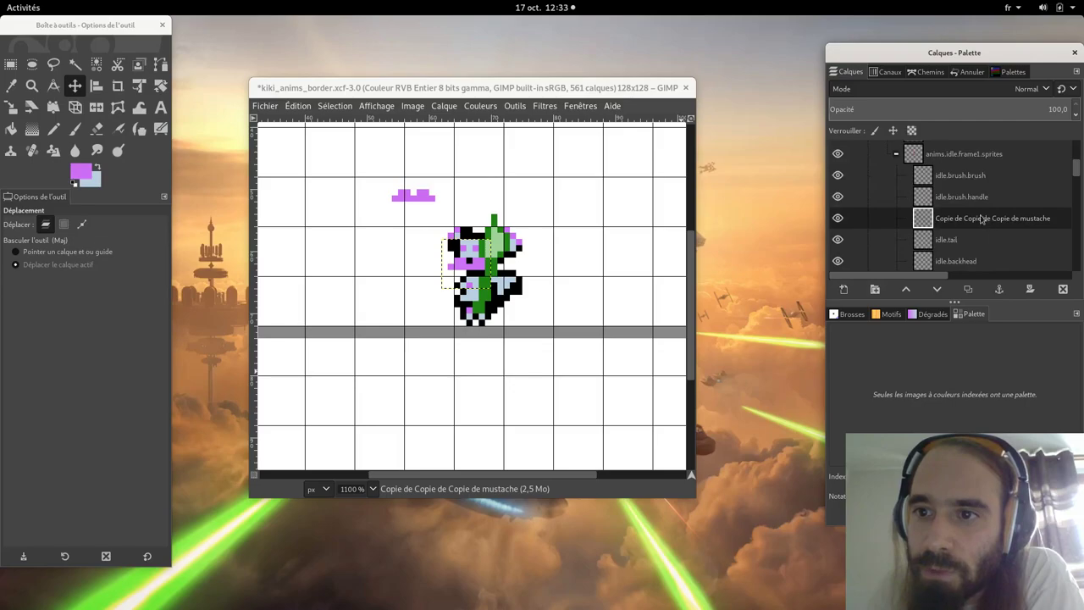
pyautogui.rightClick(946, 223)
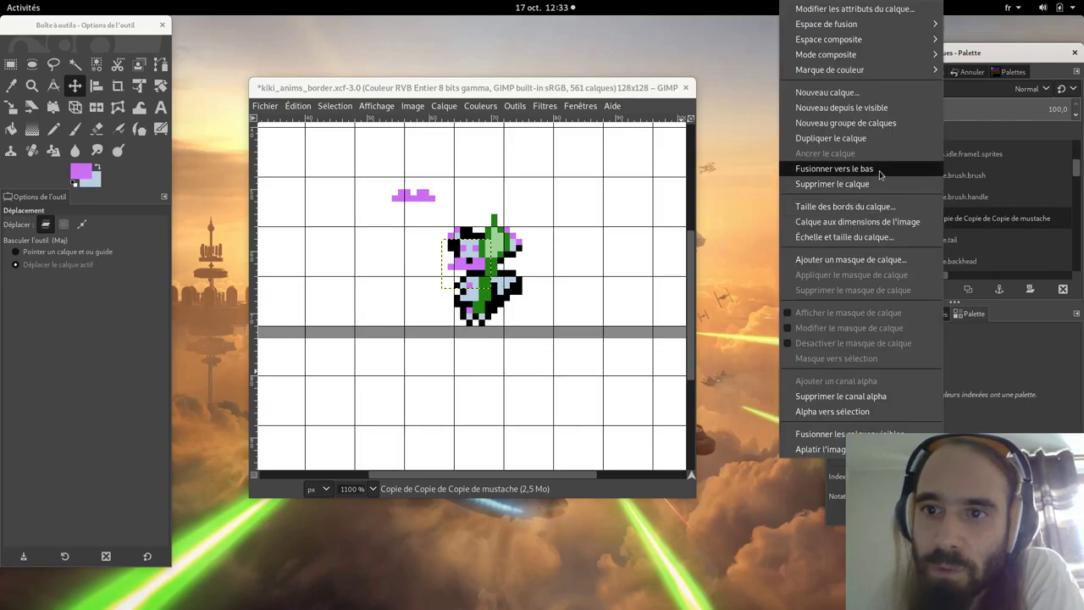
pyautogui.click(831, 138)
pyautogui.moveTo(950, 219); pyautogui.dragTo(957, 182)
pyautogui.click(894, 251)
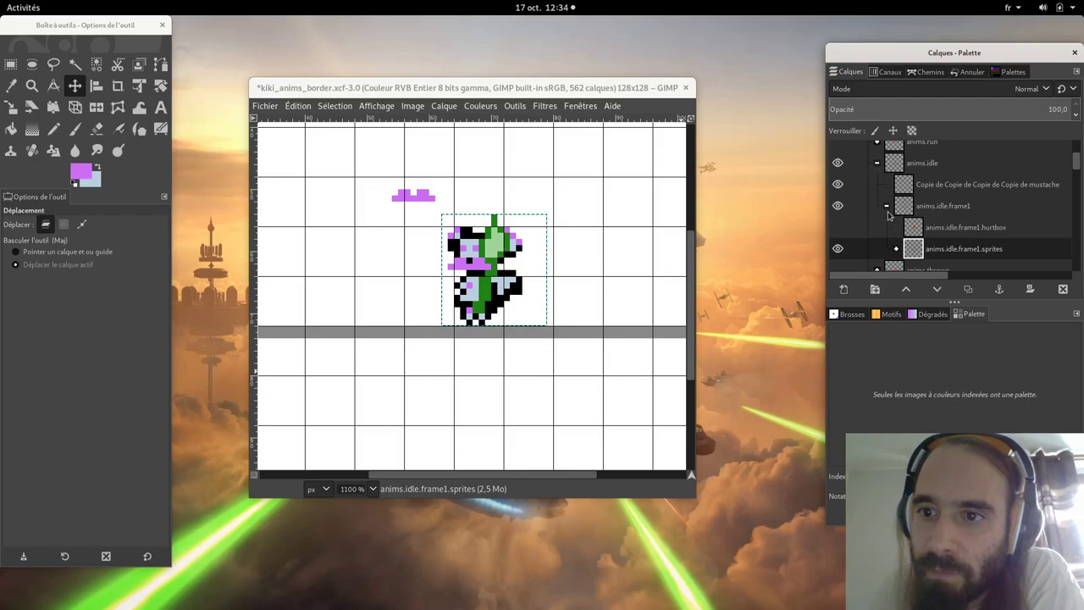
pyautogui.click(887, 206)
pyautogui.click(919, 211)
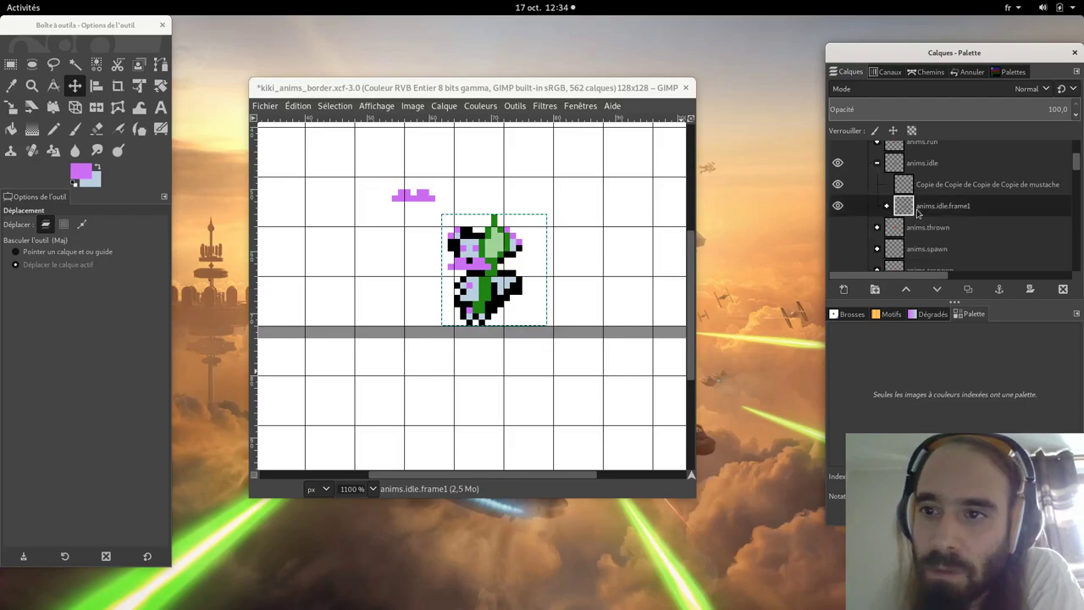
pyautogui.moveTo(936, 194); pyautogui.dragTo(1063, 290)
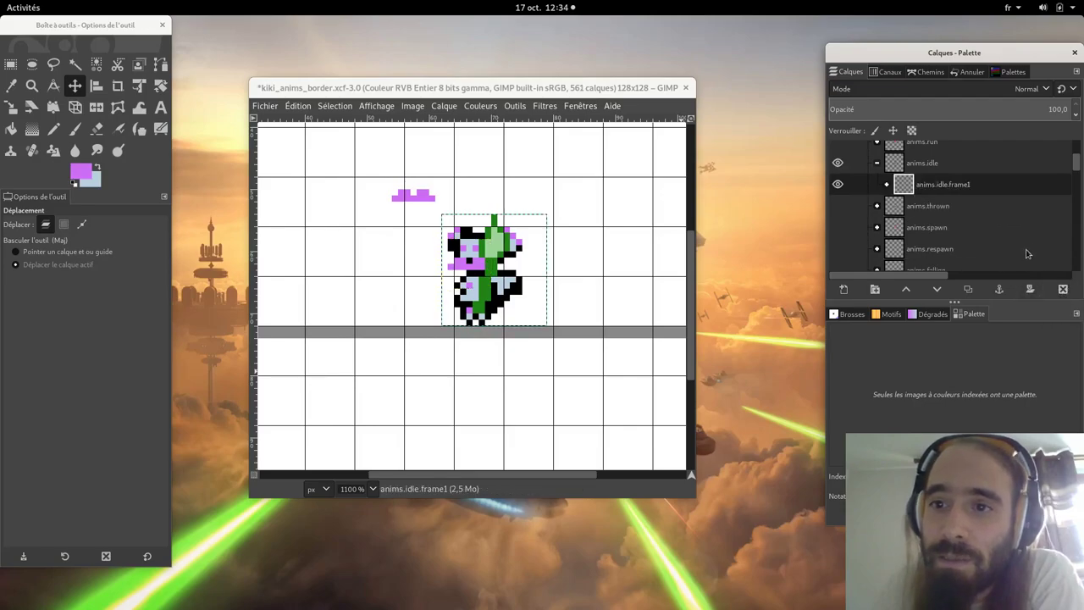
# Hide the refs group containing the original mustache layer
pyautogui.scroll(2, 1023, 237)
pyautogui.scroll(3, 1024, 238)
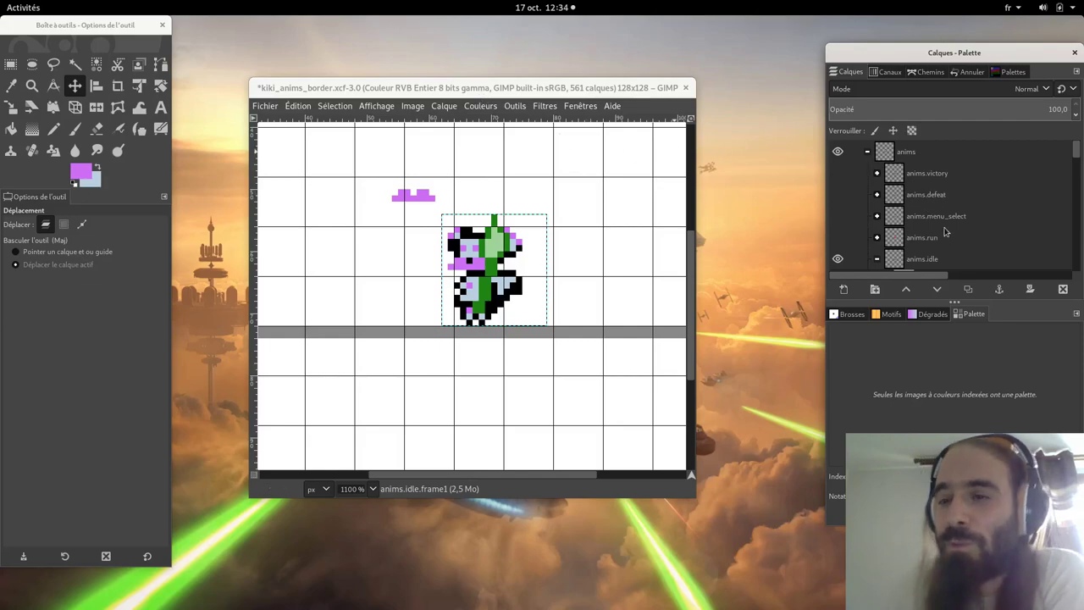
pyautogui.scroll(-2, 947, 233)
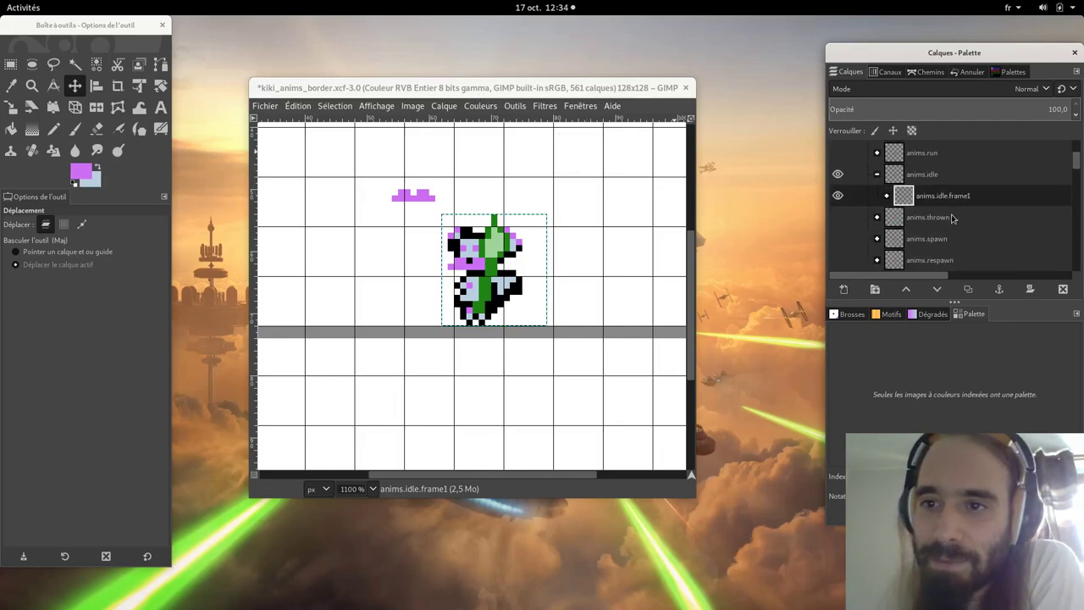
pyautogui.scroll(-15, 966, 231)
pyautogui.scroll(-3, 961, 231)
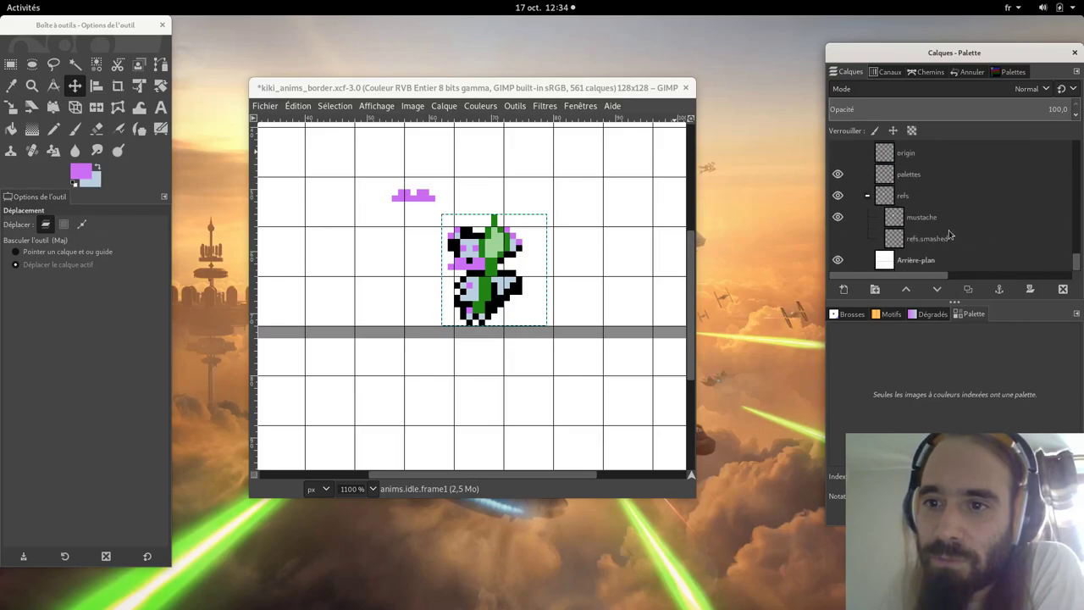
pyautogui.click(838, 196)
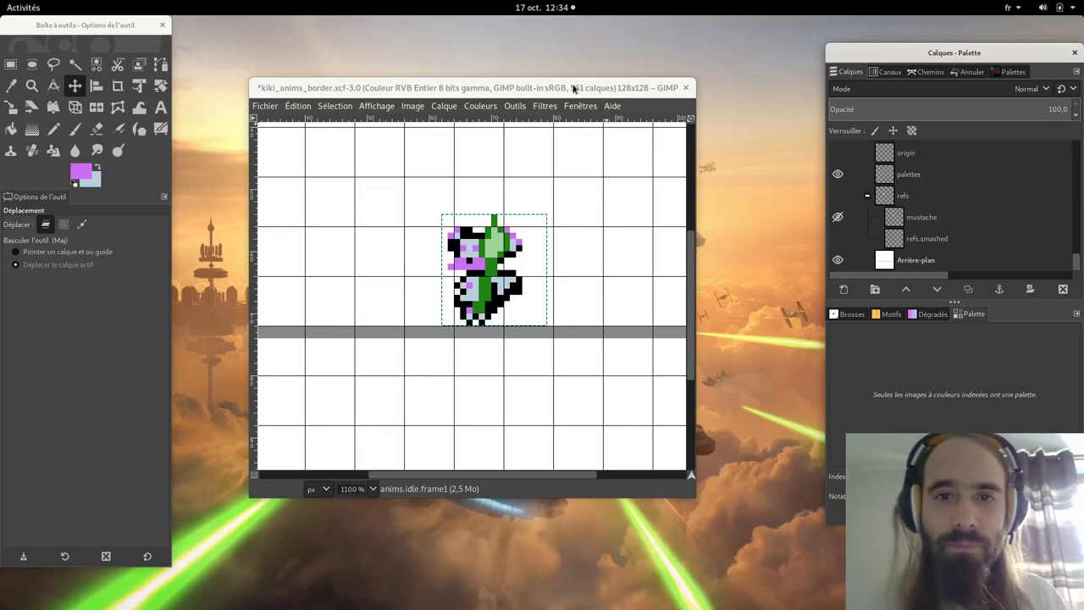
# Export the image as kiki.ora to the tmp folder
pyautogui.click(614, 216)
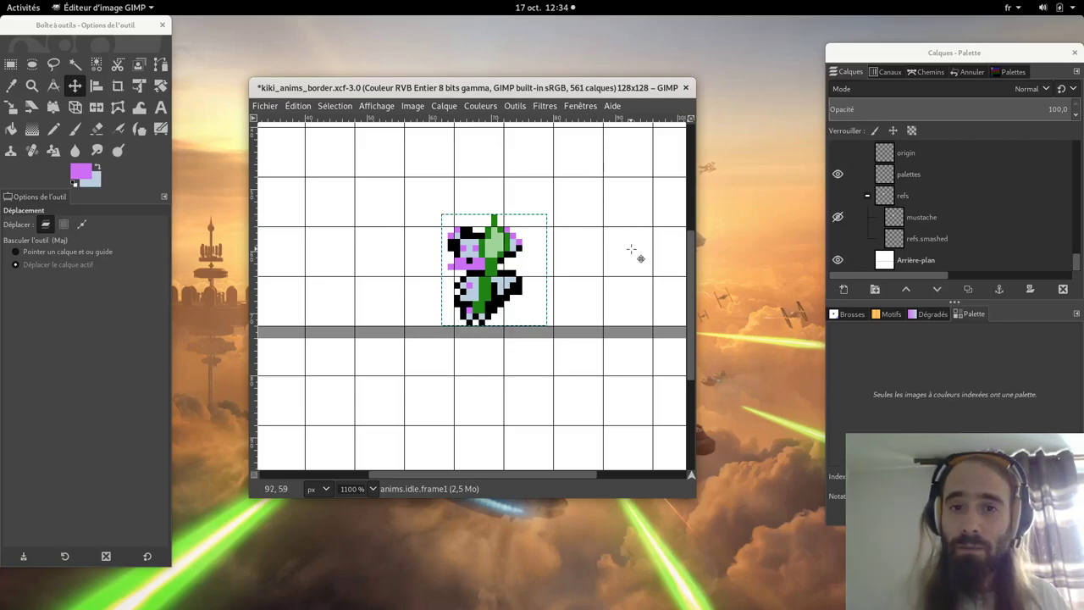
pyautogui.keyDown('ctrl'); pyautogui.scroll(-3, 585, 272); pyautogui.keyUp('ctrl')
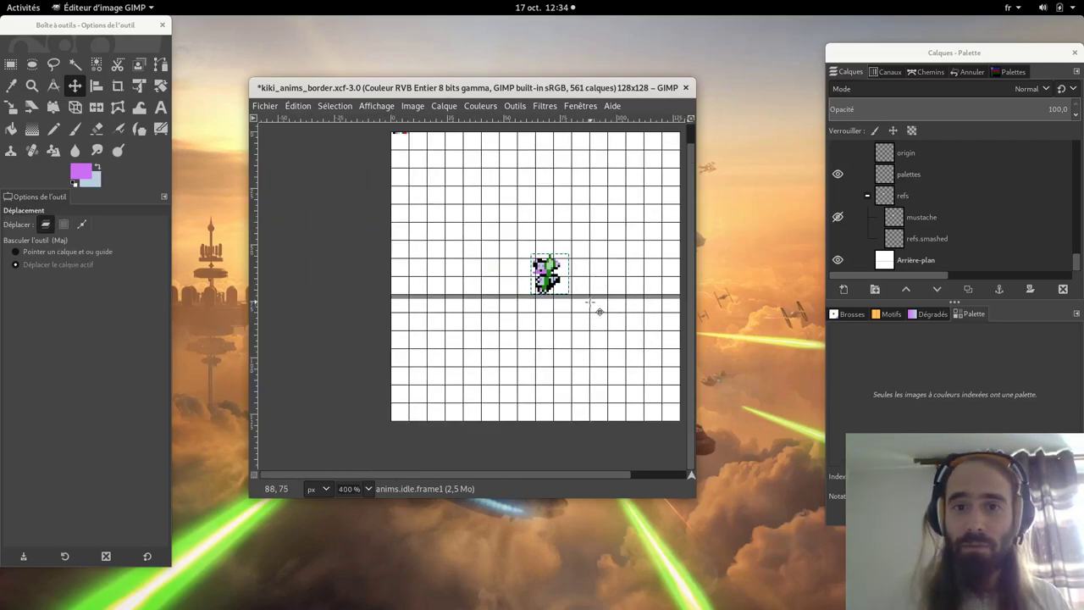
pyautogui.keyDown('ctrl'); pyautogui.scroll(2, 591, 303); pyautogui.keyUp('ctrl')
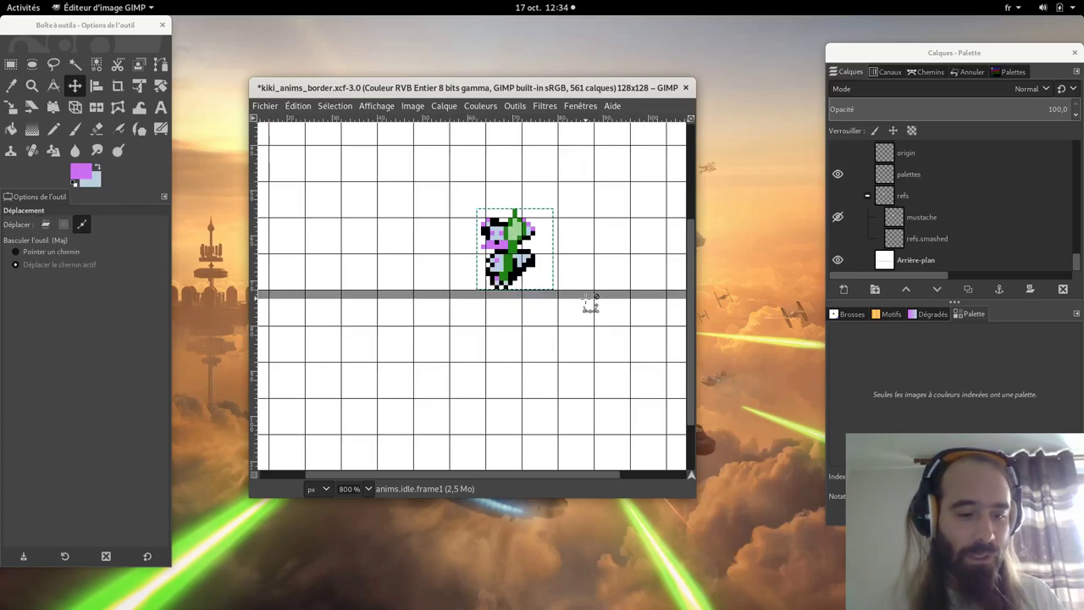
pyautogui.hotkey('ctrl', 'shift', 'e')
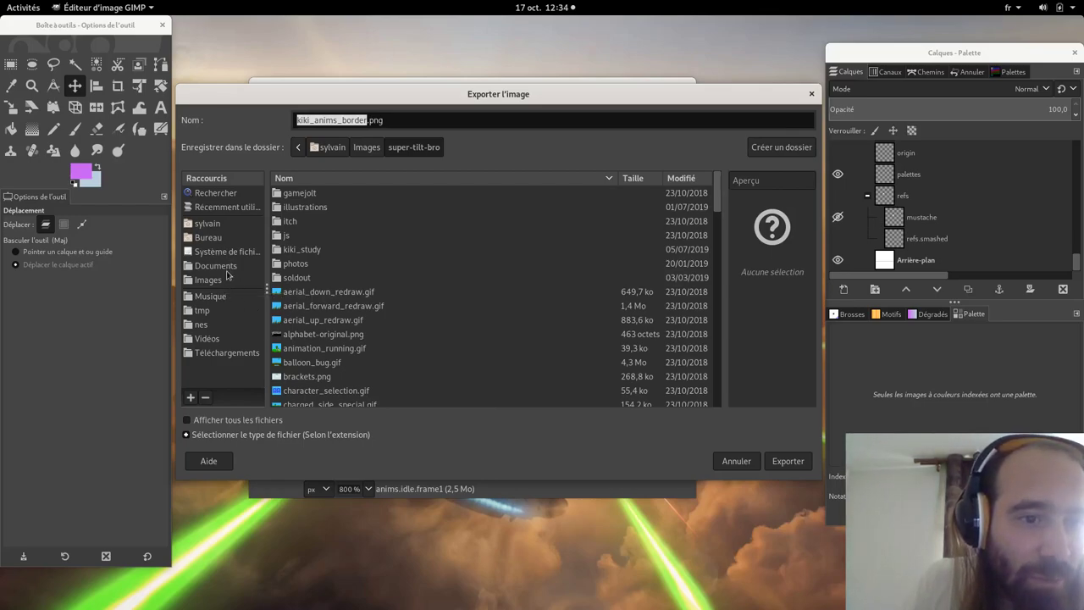
pyautogui.click(208, 328)
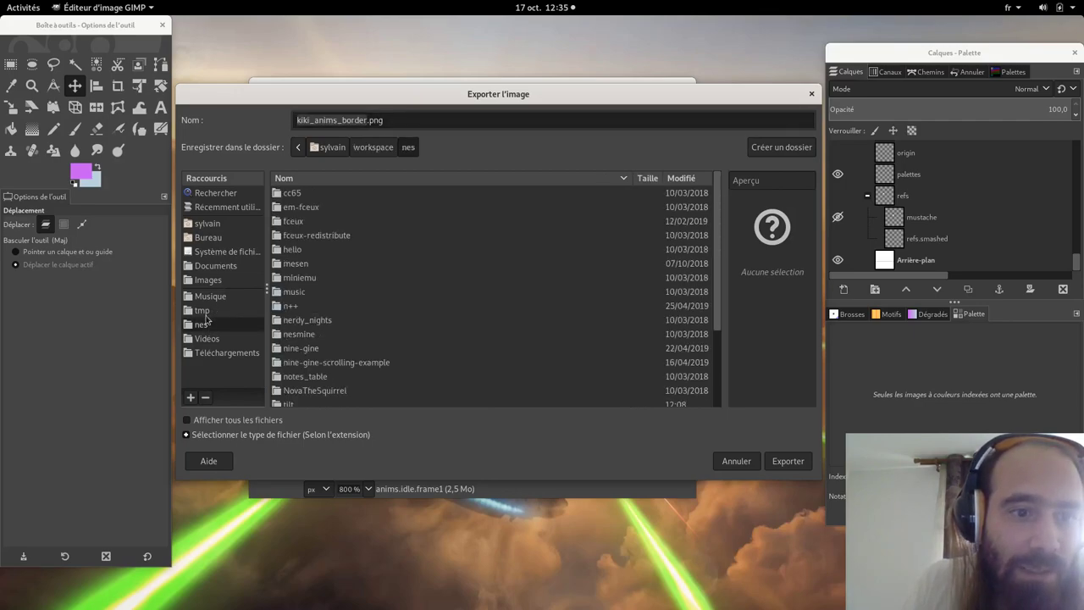
pyautogui.click(202, 312)
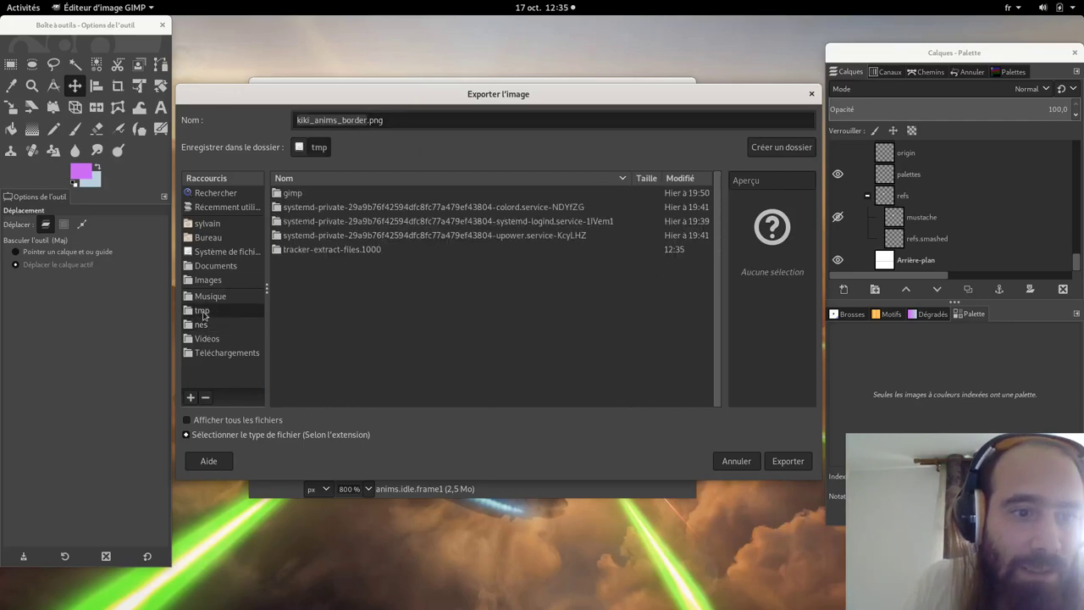
pyautogui.tripleClick(392, 121)
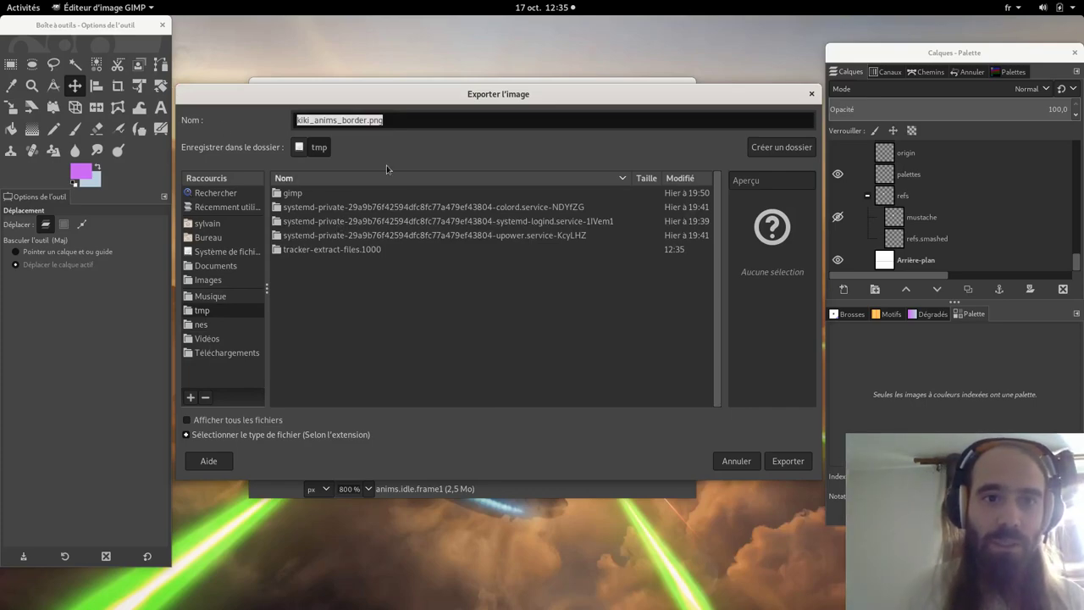
pyautogui.doubleClick(375, 123)
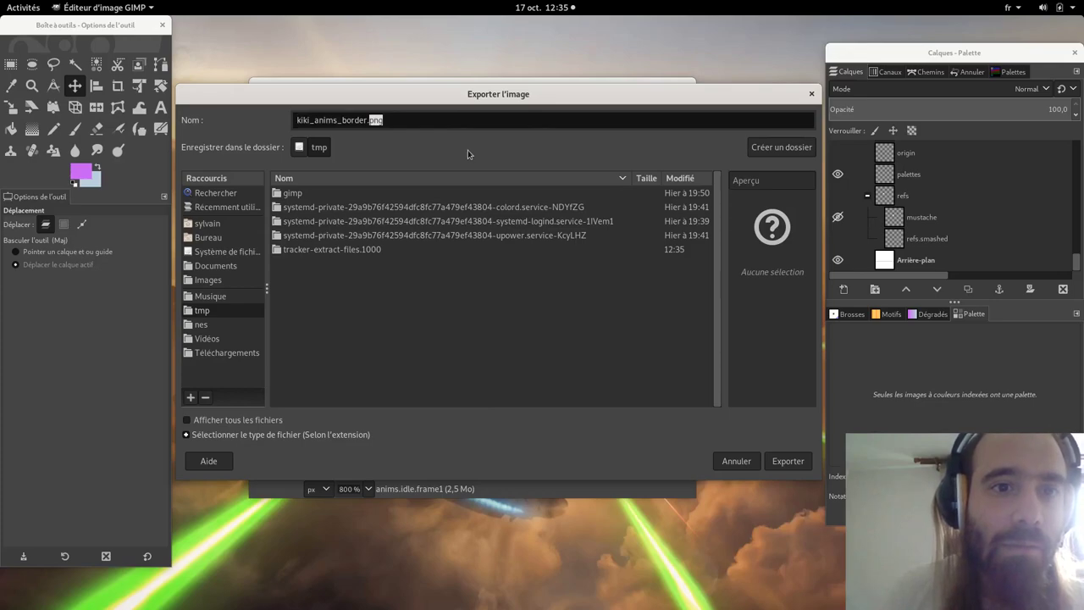
pyautogui.hotkey('ctrl', 'a')
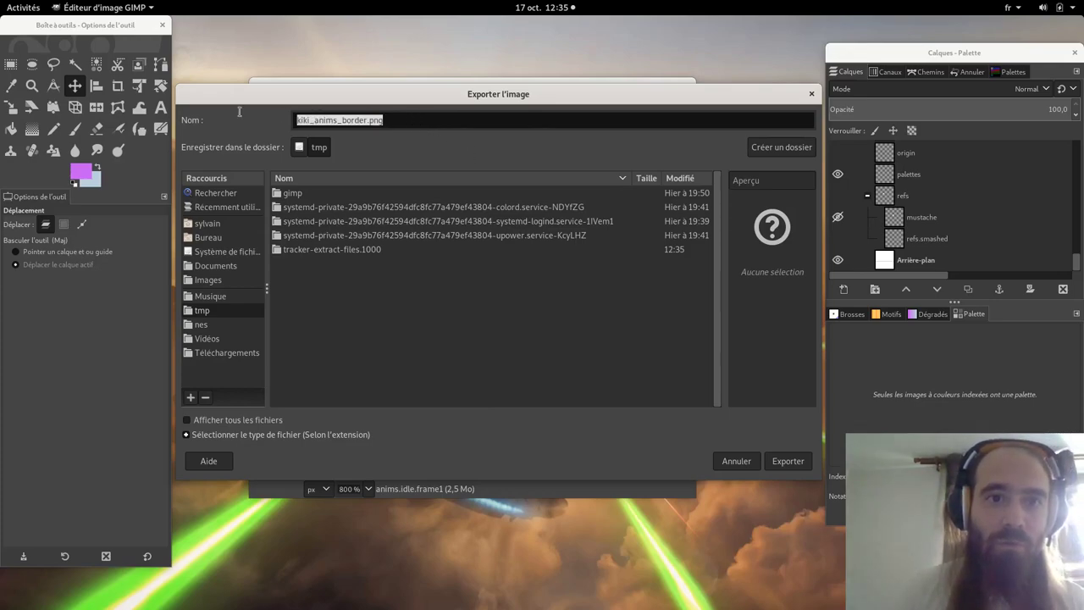
pyautogui.write('kiki.ora')
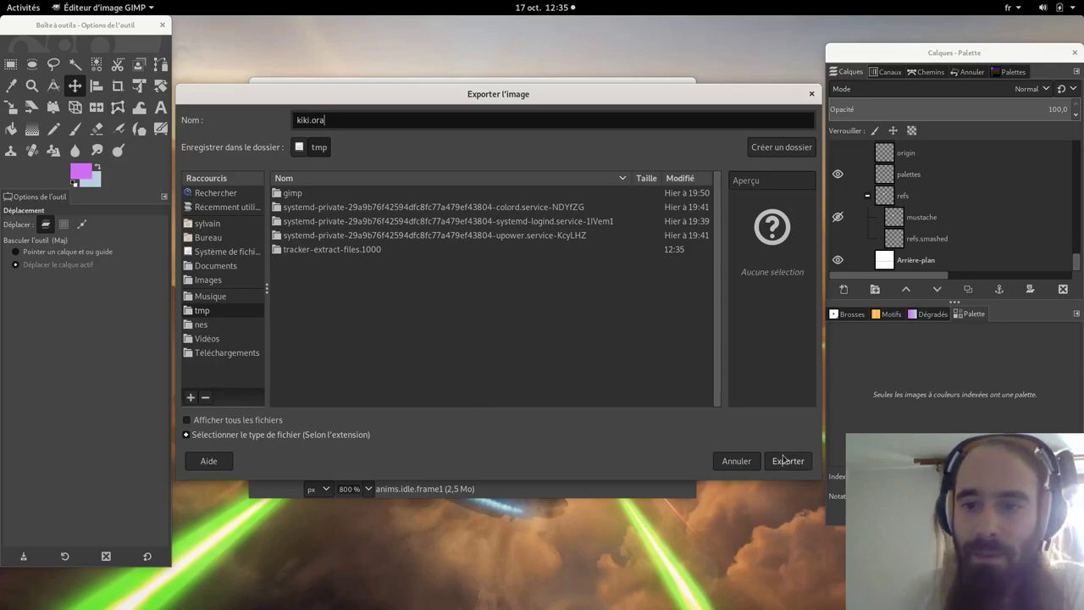
pyautogui.click(786, 466)
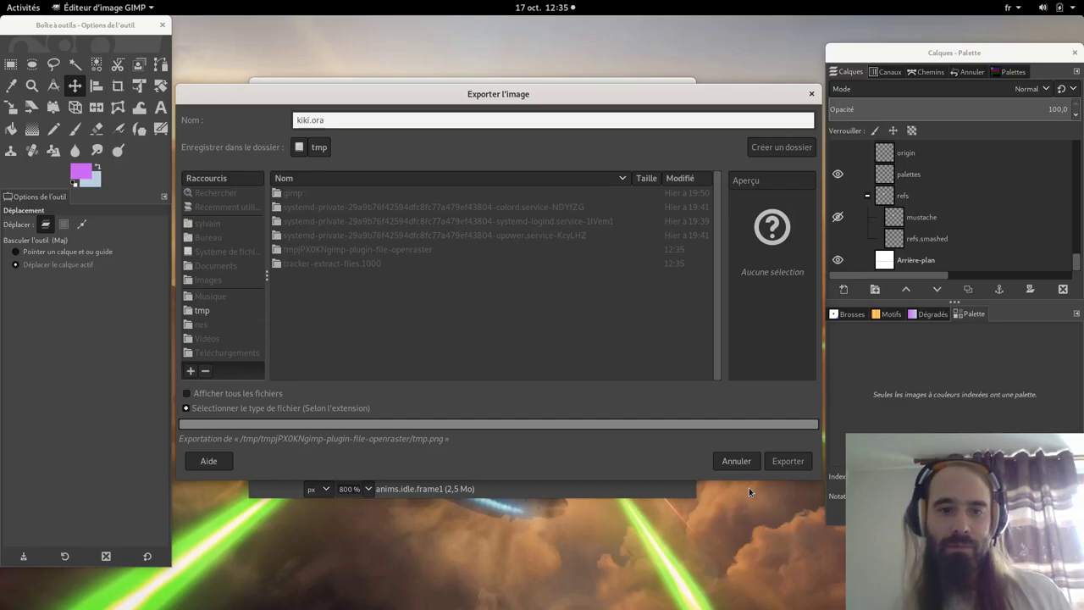
# Switch from GIMP to the image viewer showing tileset.gif, close it, and return to the terminal
pyautogui.hotkey('alt', 'Tab')
pyautogui.hotkey('alt', 'Tab')
pyautogui.hotkey('alt', 'Tab')
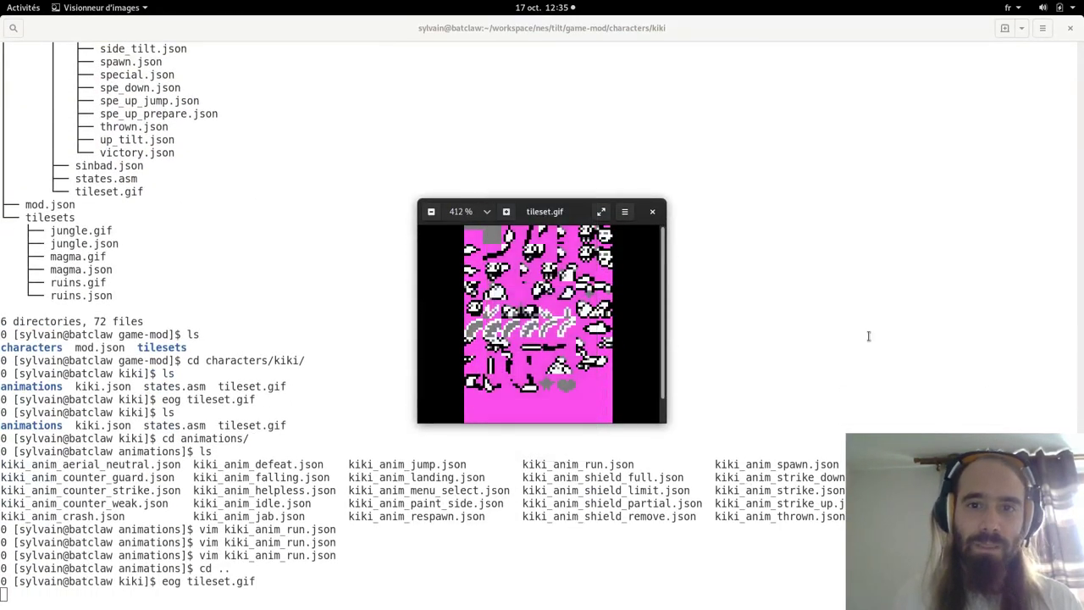
pyautogui.click(652, 211)
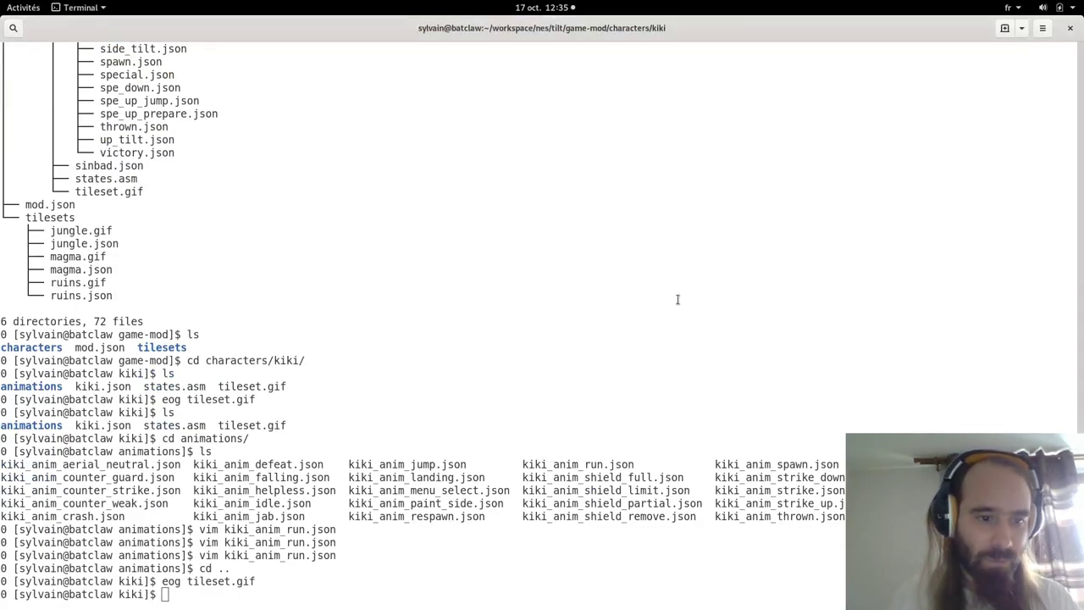
pyautogui.press('super')
pyautogui.click(664, 302)
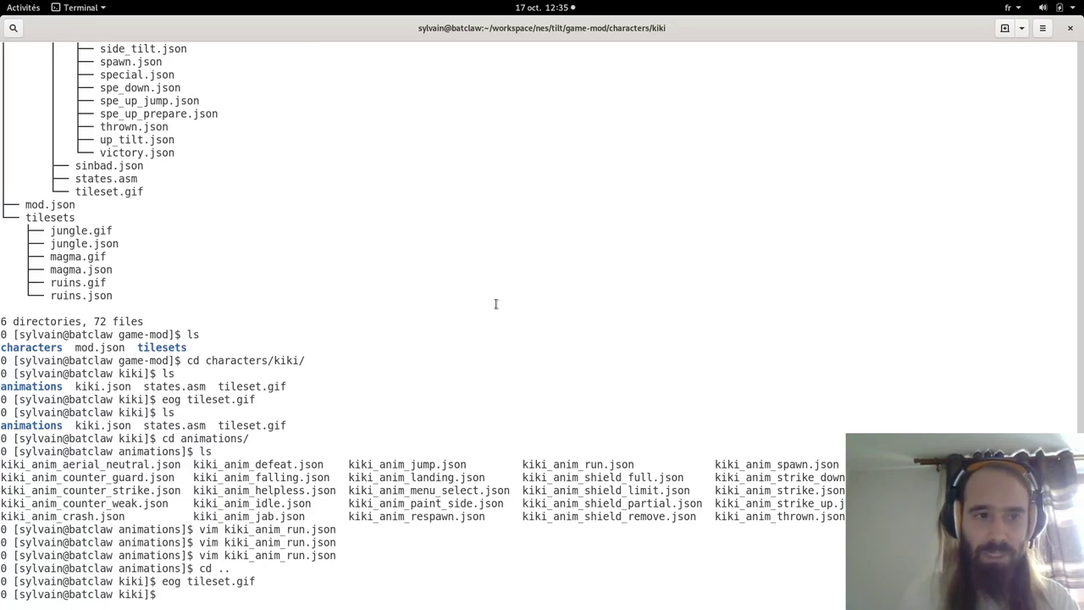
# Go up three directories from kiki to the tilt folder with cd ../../.. and list its contents, checking the game-mod entry
pyautogui.write('cd ../')
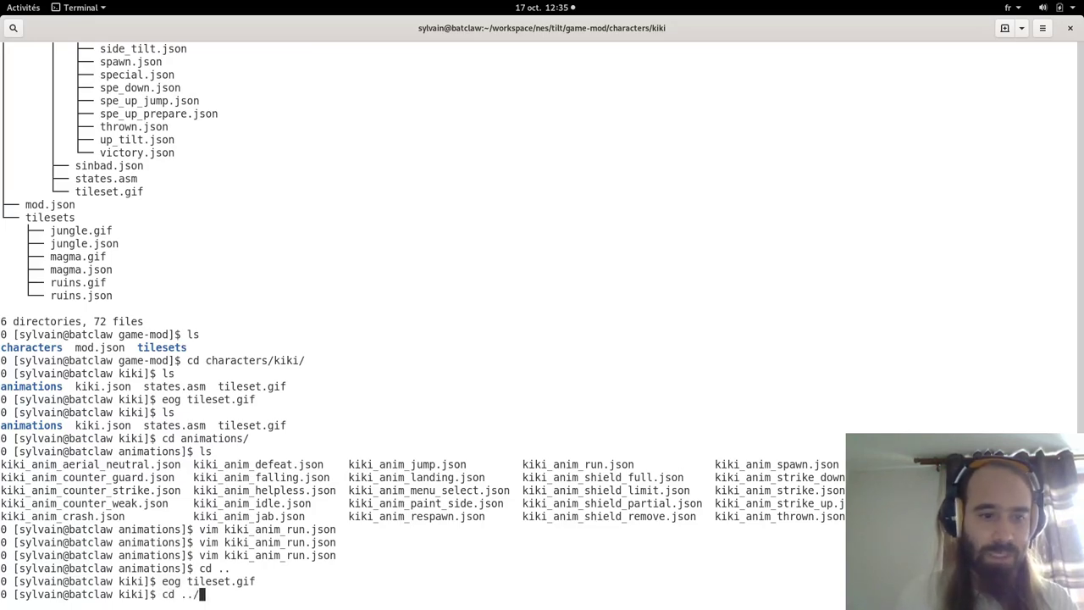
pyautogui.write('../..')
pyautogui.press('Return')
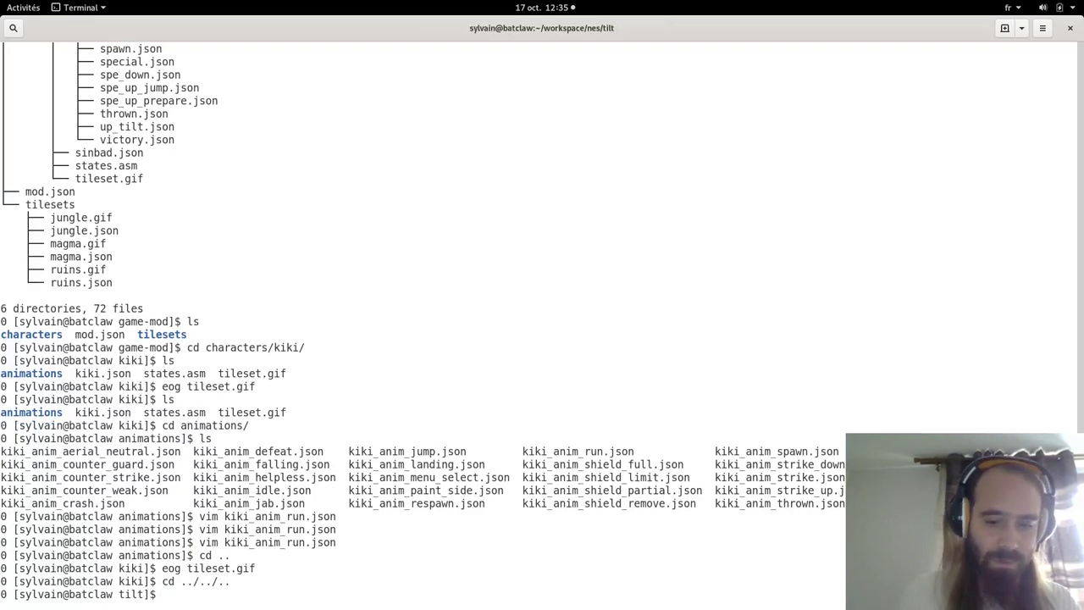
pyautogui.write('ls')
pyautogui.press('Return')
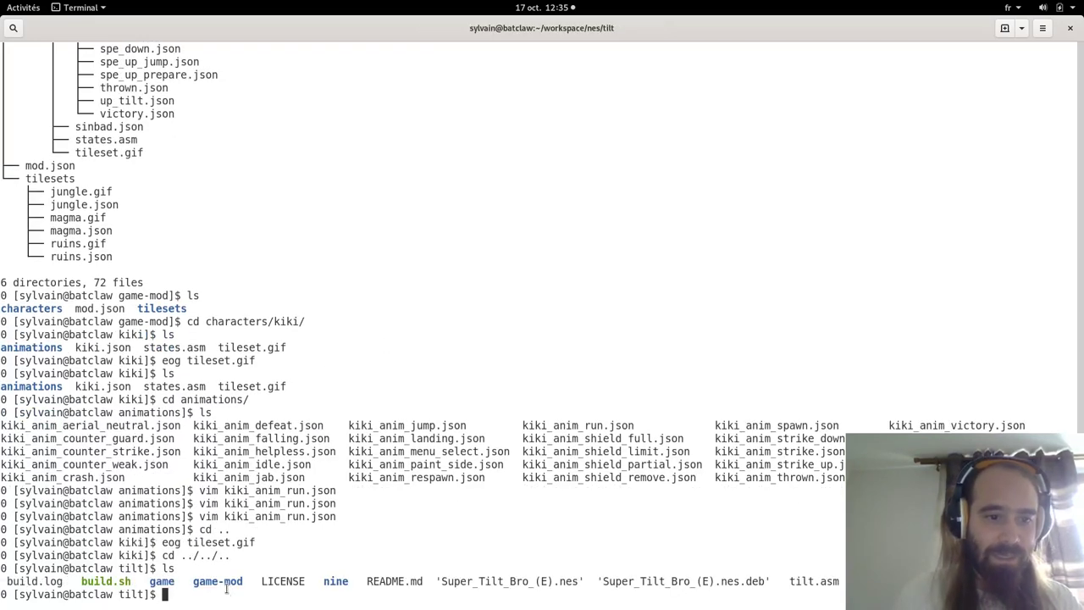
pyautogui.doubleClick(227, 582)
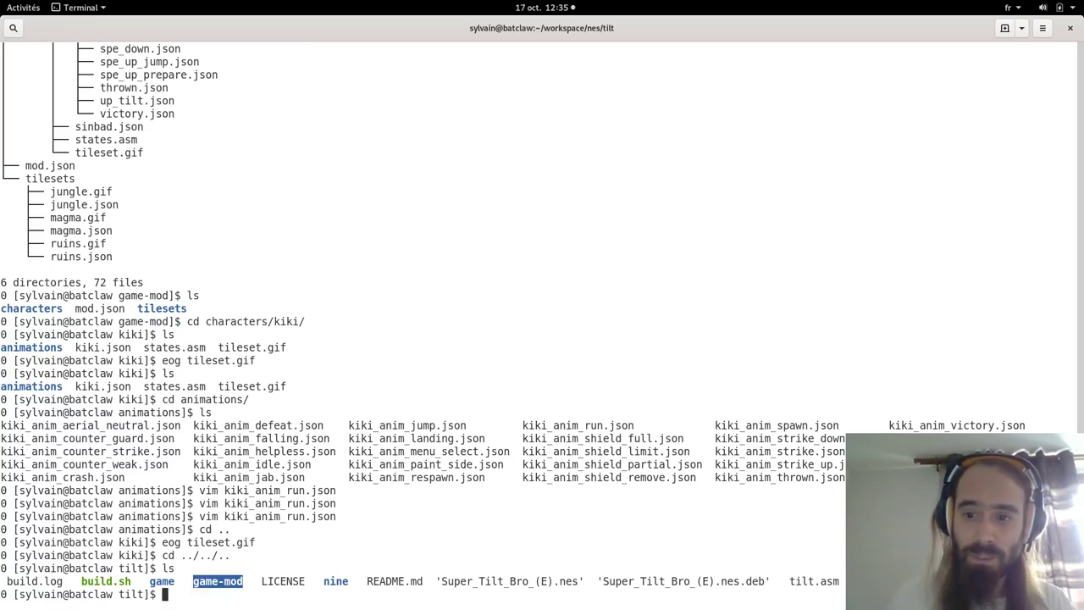
pyautogui.click(227, 590)
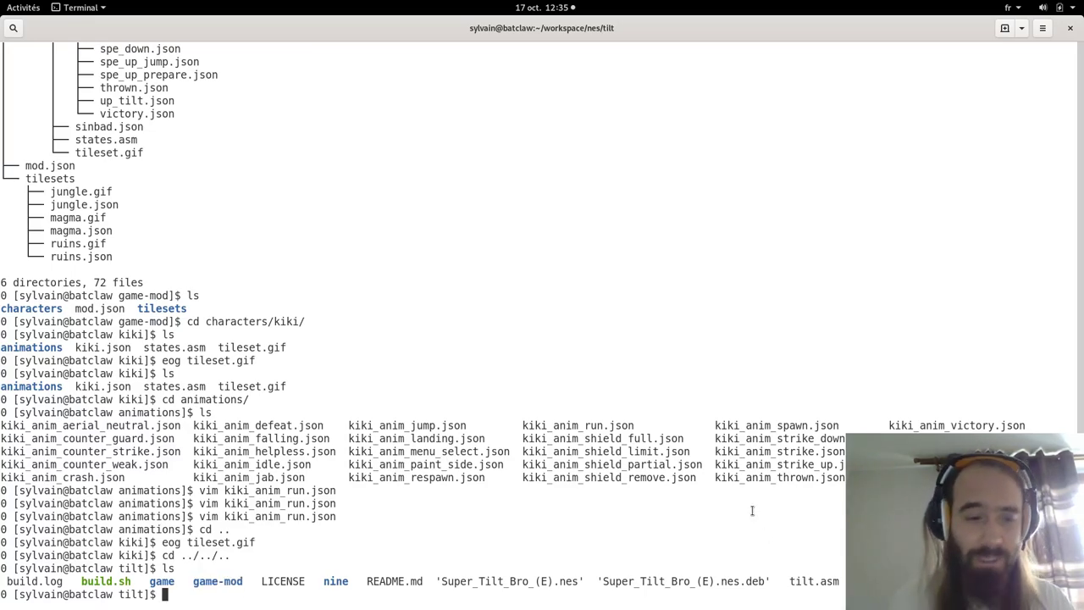
# Change into the tools directory of the tilt project and list its contents
pyautogui.write('cd tools/')
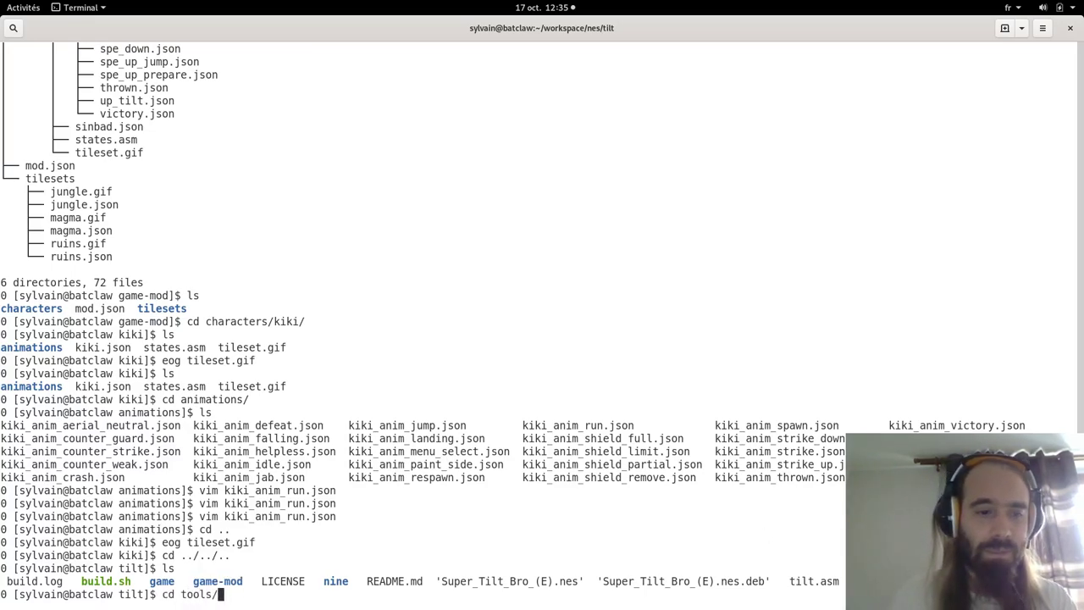
pyautogui.press('Return')
pyautogui.write('ls')
pyautogui.press('Return')
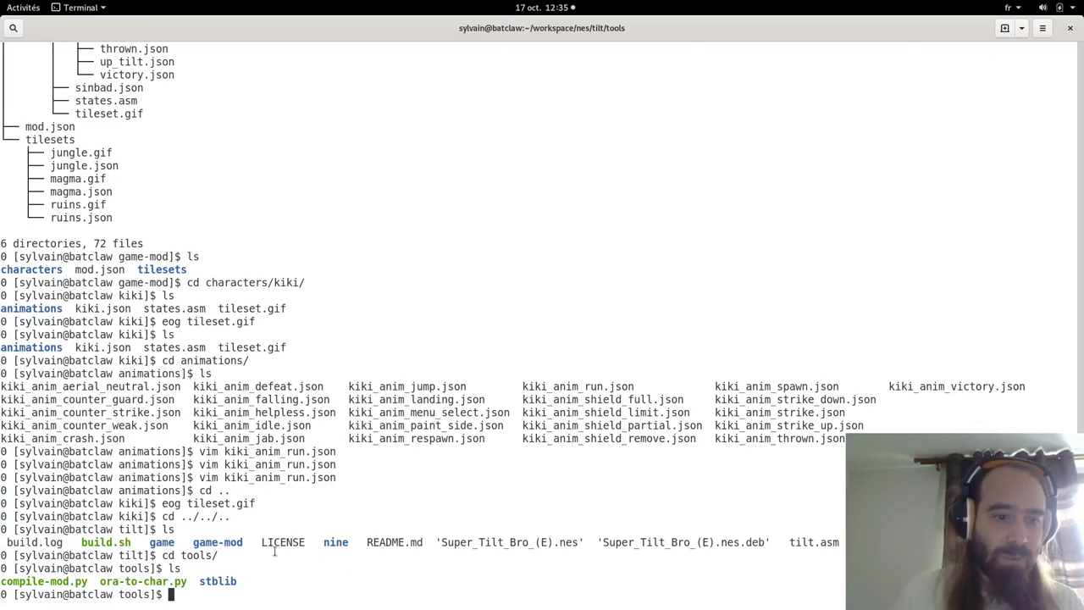
# Highlight stblib, compile-mod.py, game-mod and ora-to-char.py one after another in the directory listings
pyautogui.doubleClick(216, 582)
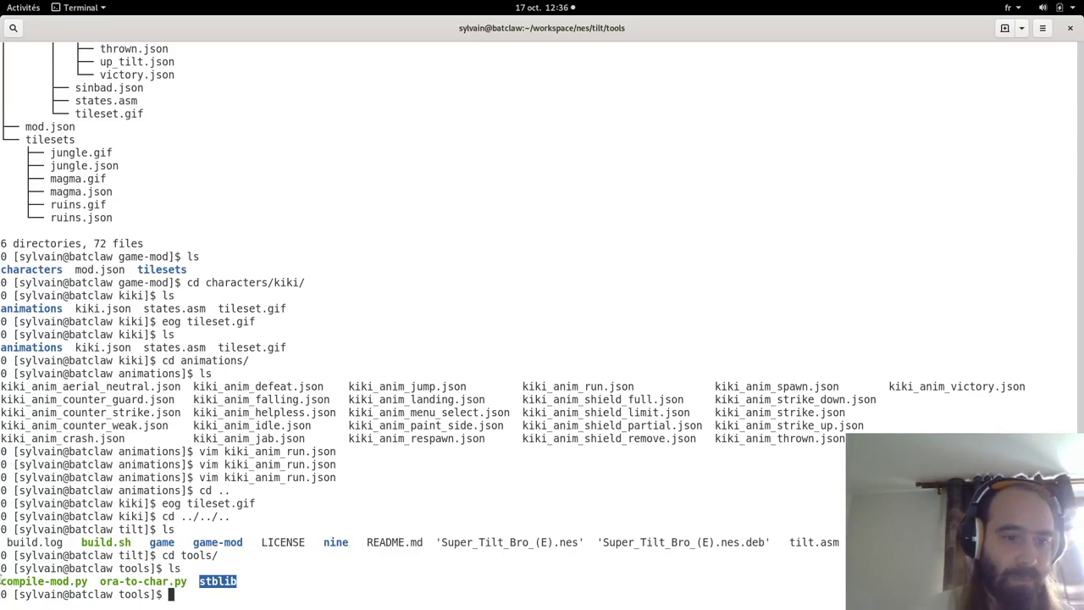
pyautogui.doubleClick(44, 581)
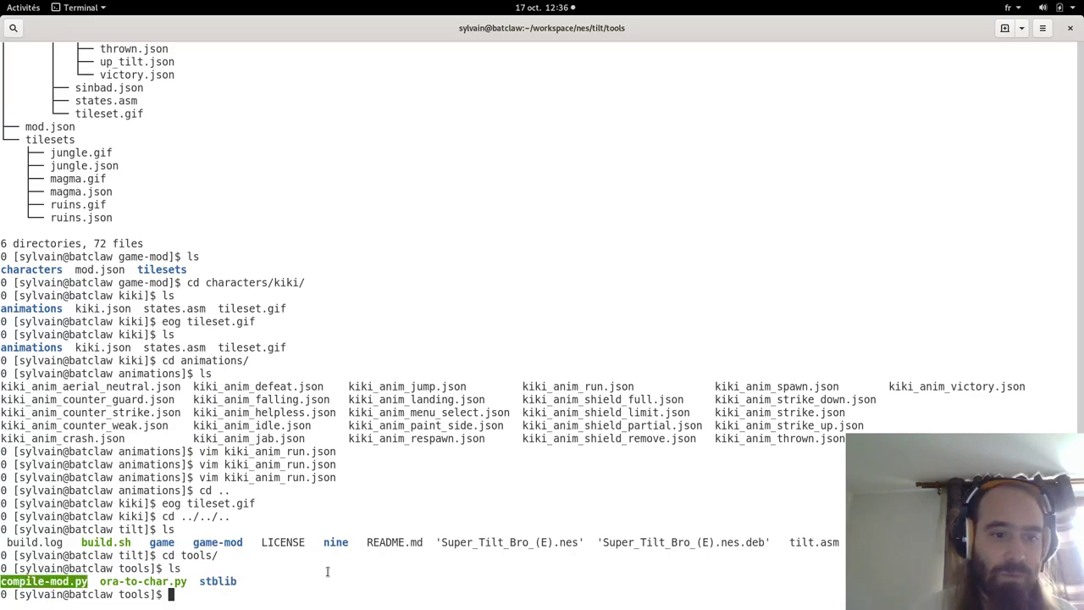
pyautogui.doubleClick(219, 542)
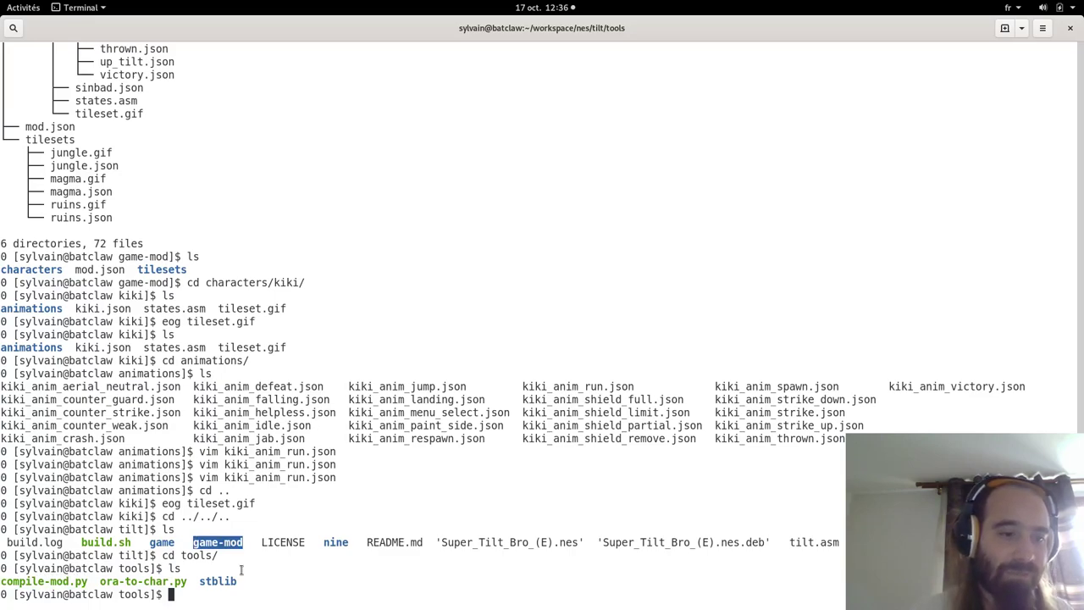
pyautogui.doubleClick(148, 581)
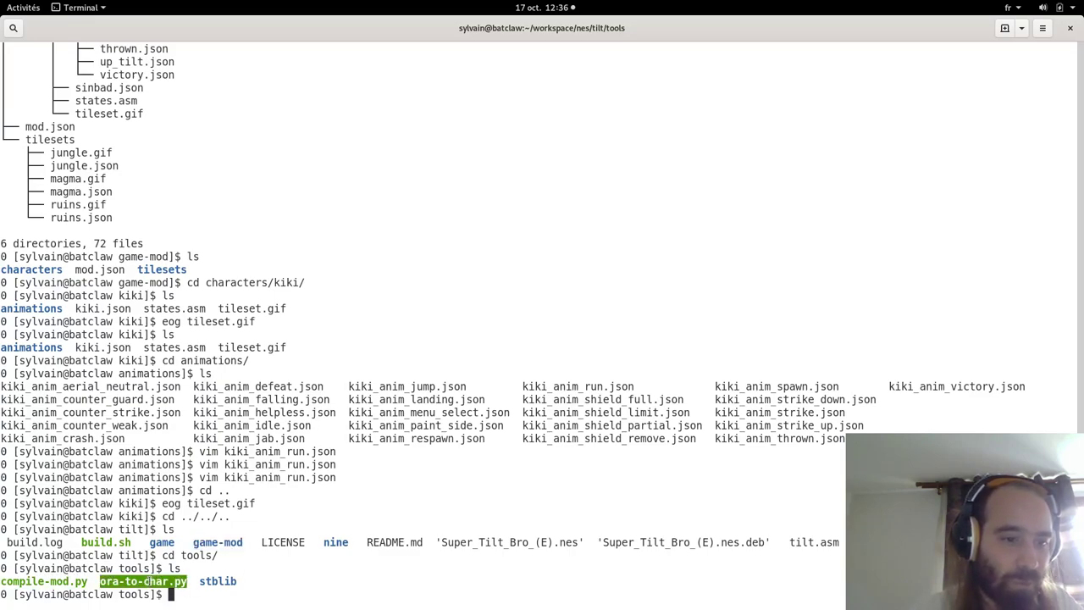